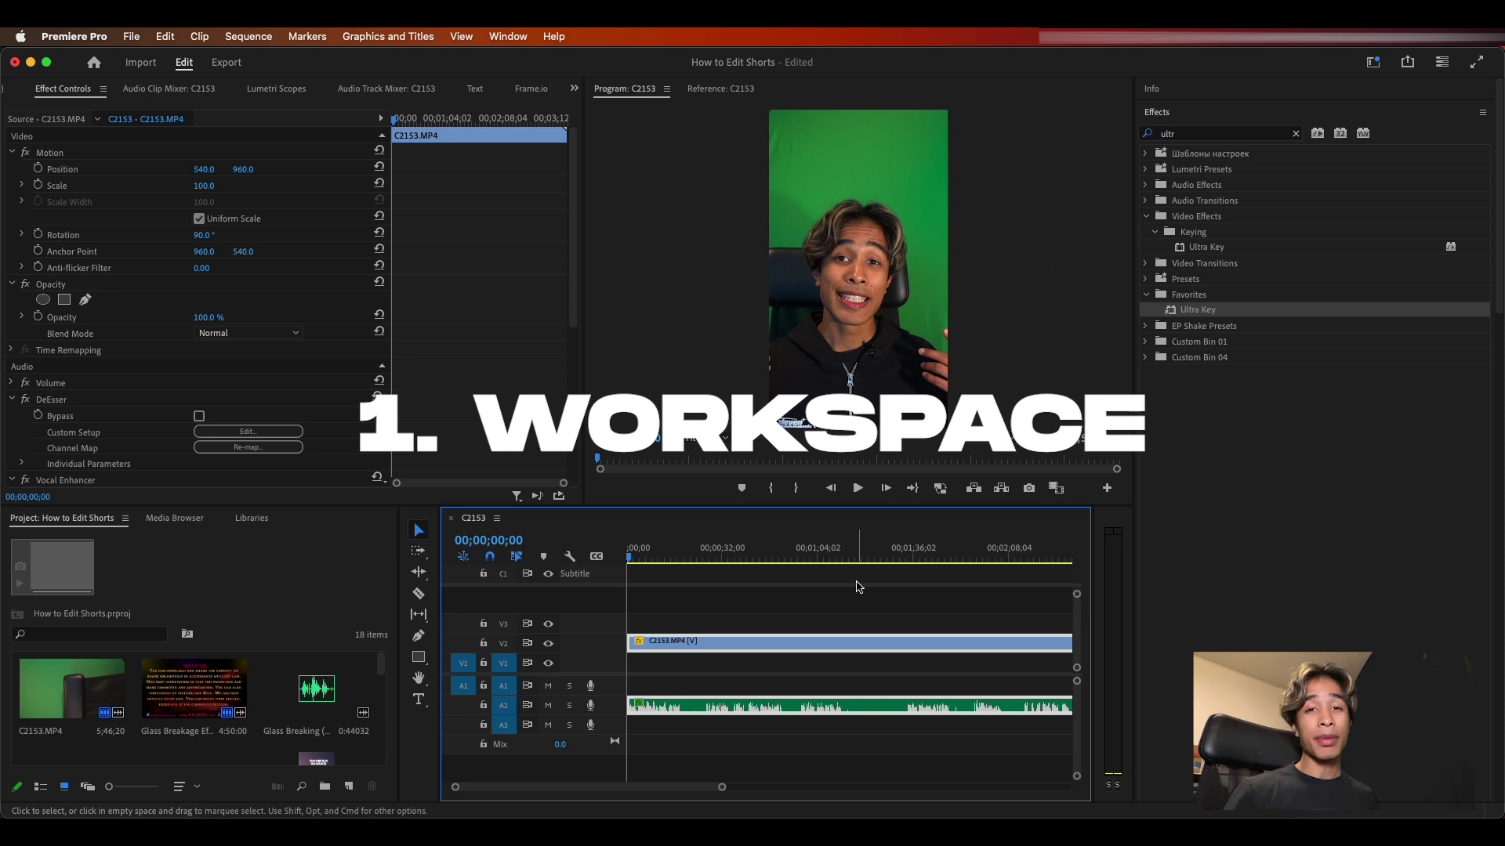
Step: Switch Premiere Pro to the Vertical workspace from the Window > Workspaces menu
click(523, 35)
mouse_move(531, 61)
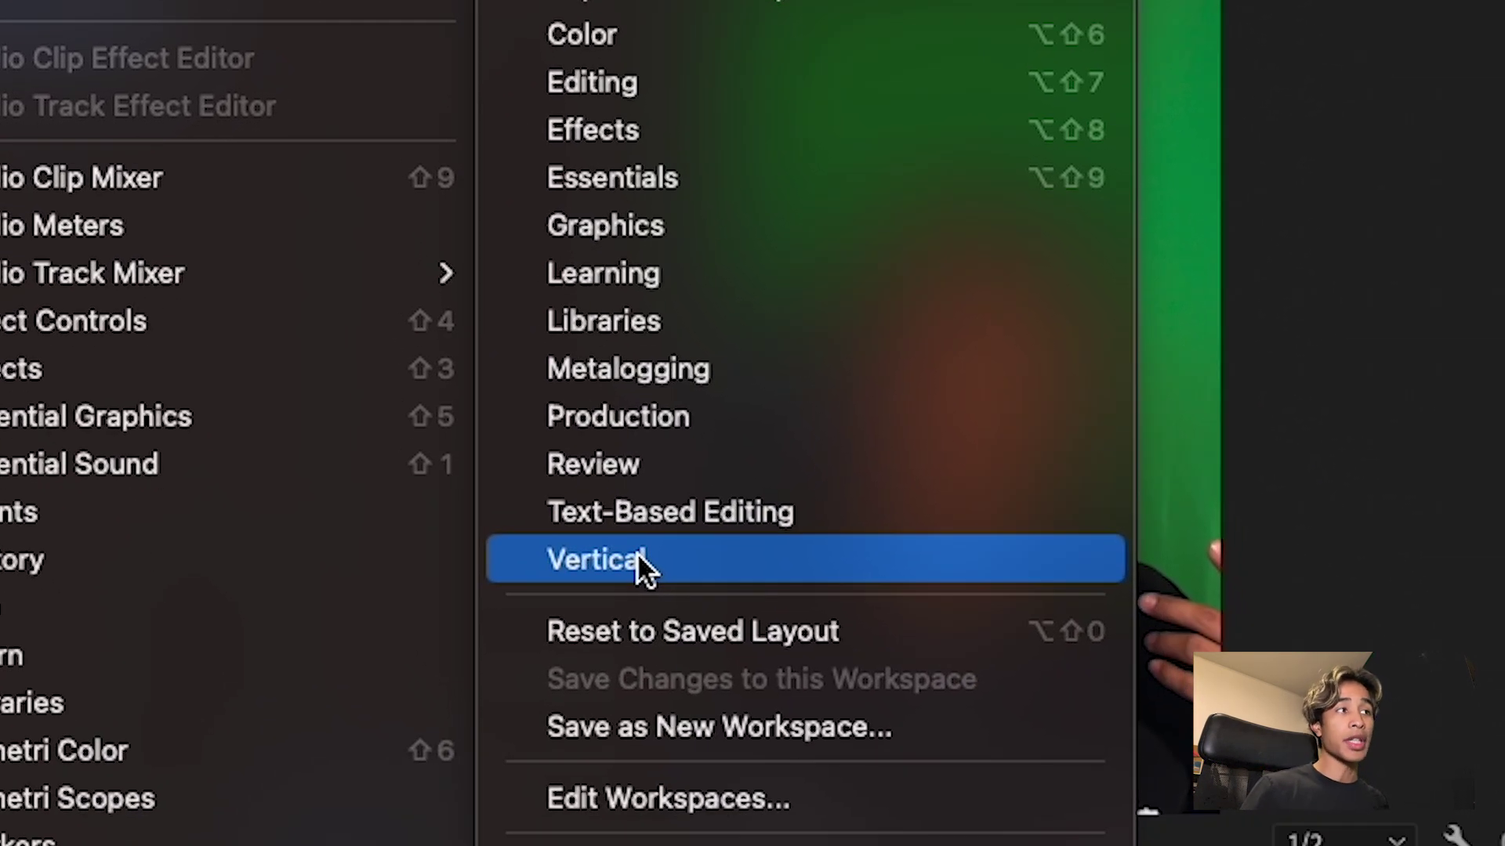
click(636, 558)
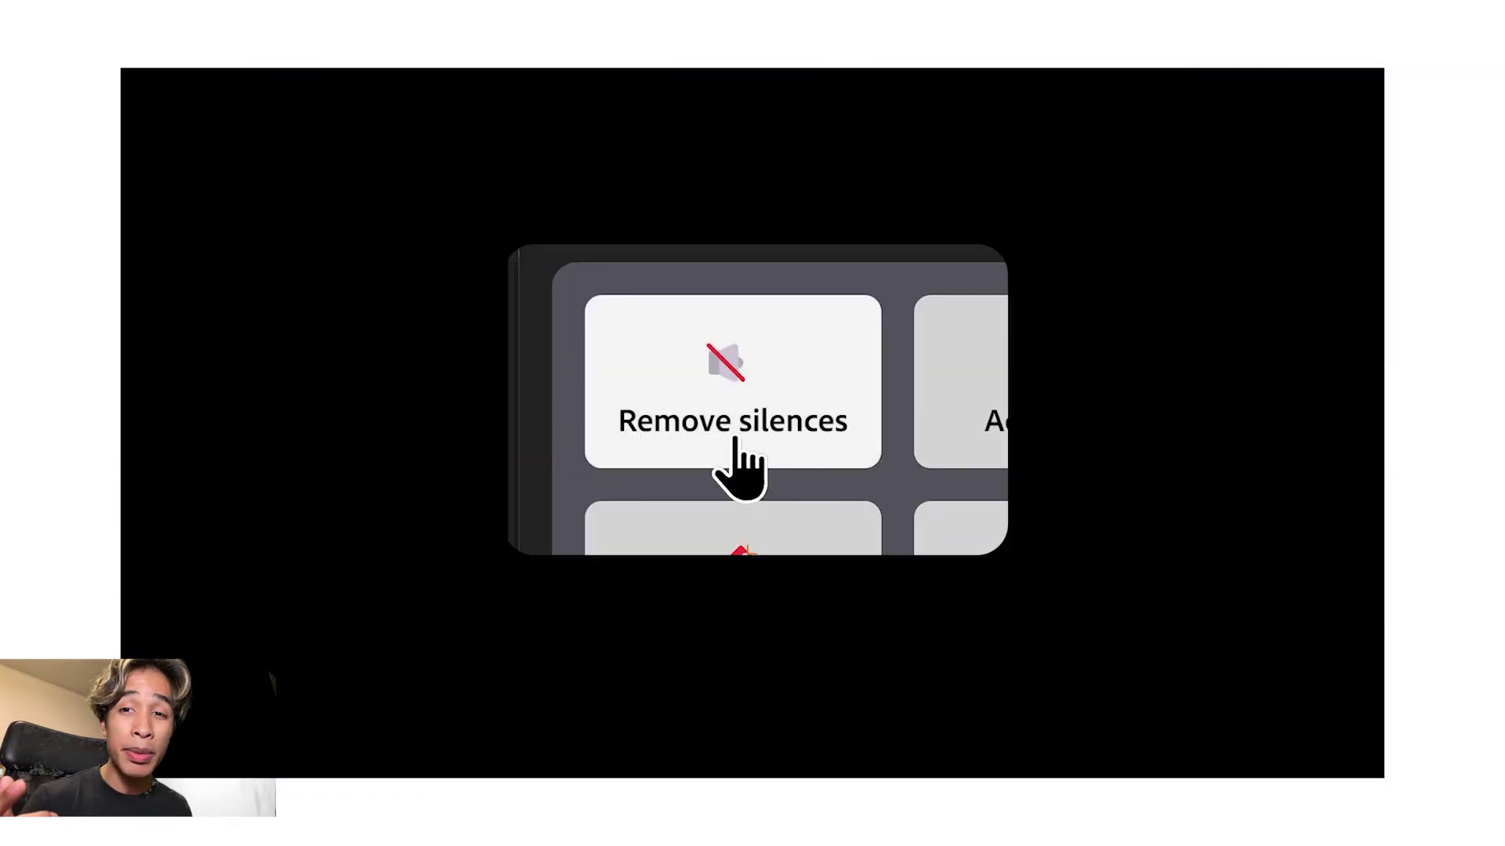
Step: Open the FireCut extension panel, nudge it left, and open its Remove silences settings
click(731, 439)
click(793, 441)
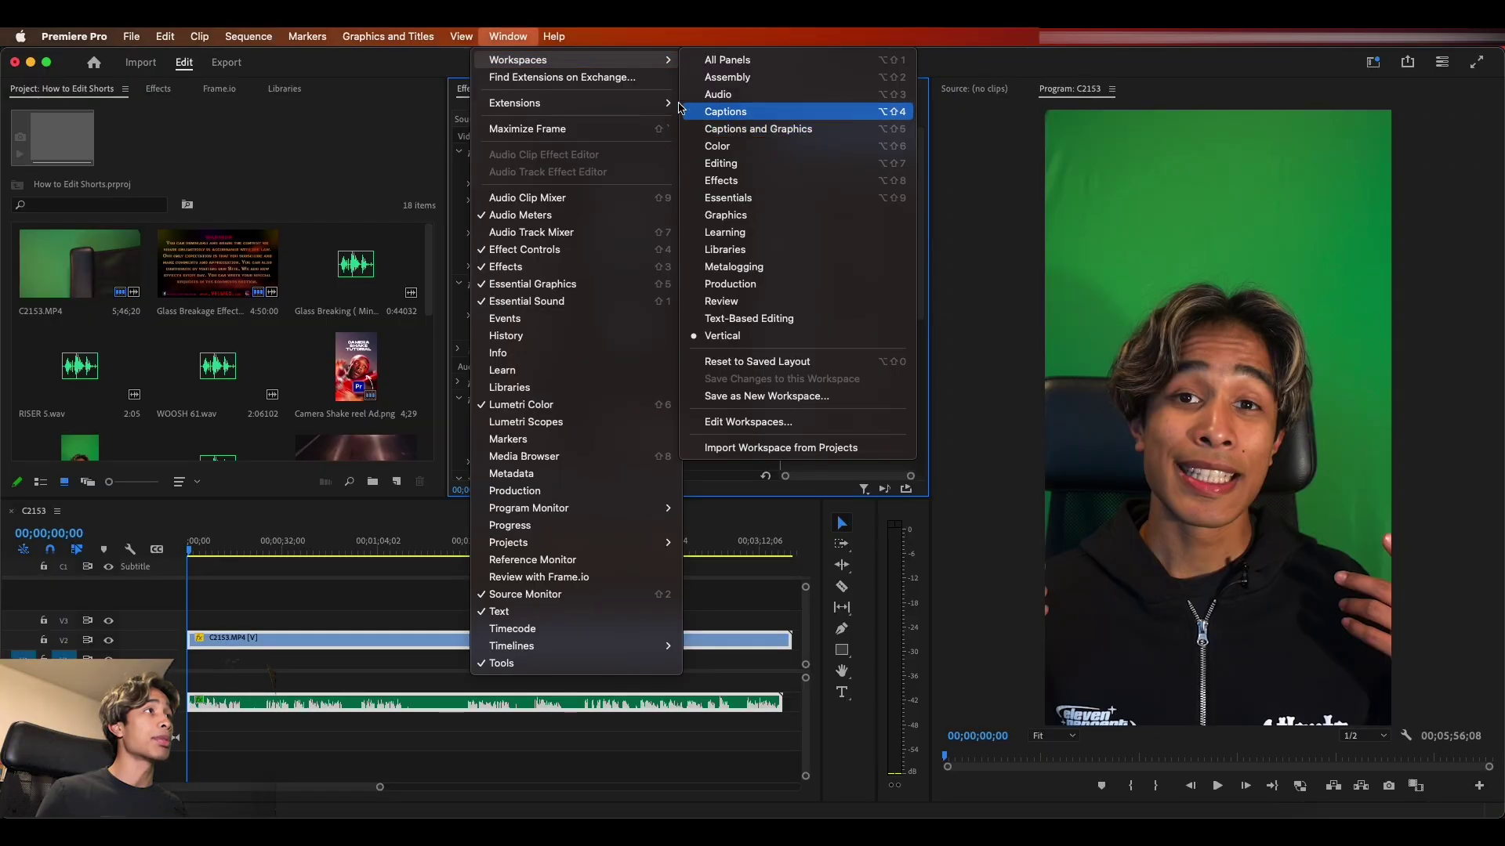
click(791, 117)
drag(783, 53, 731, 52)
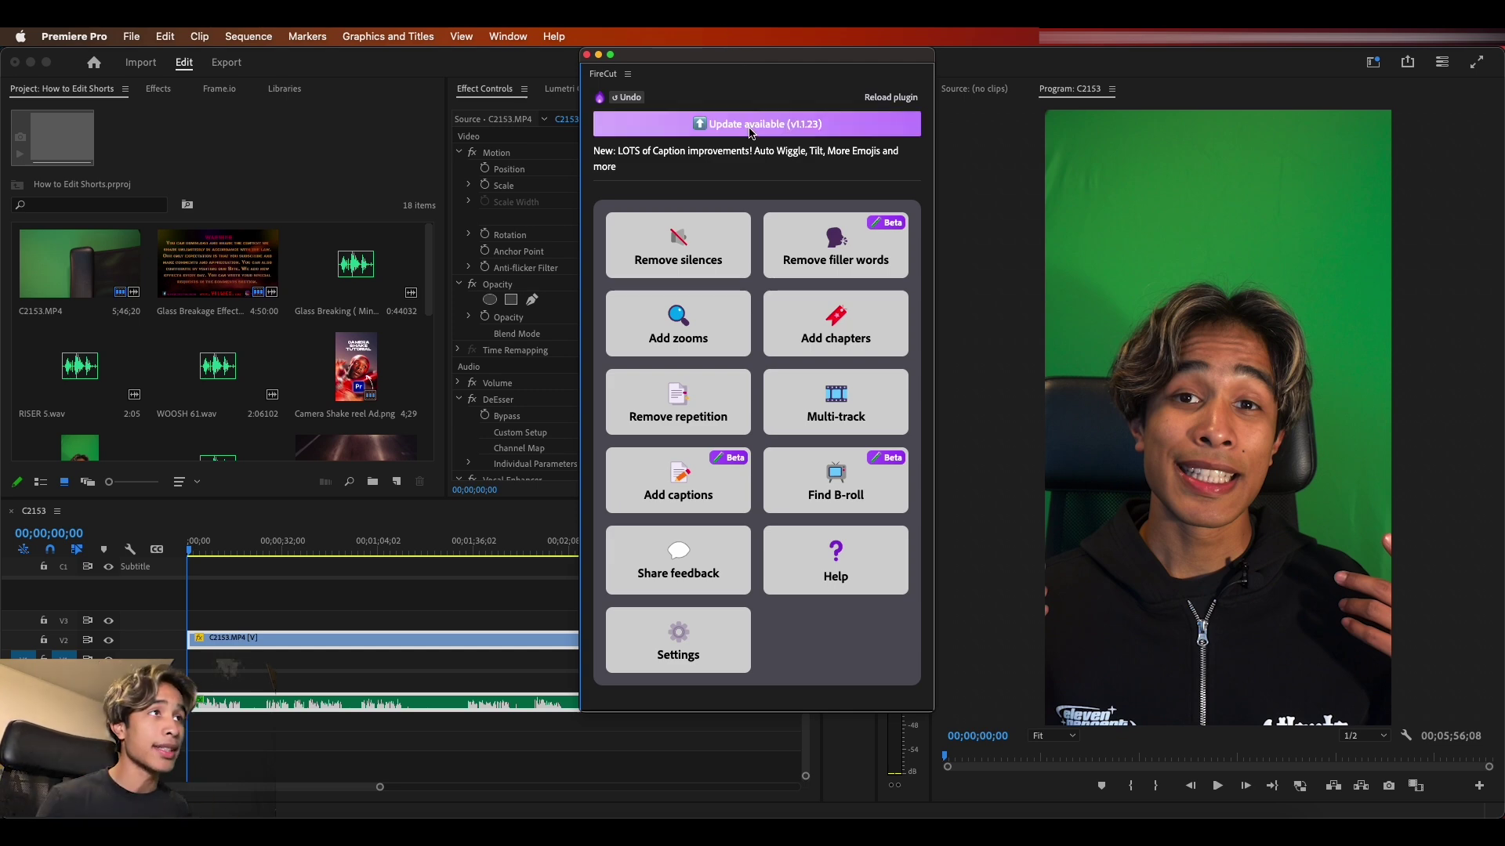
click(702, 269)
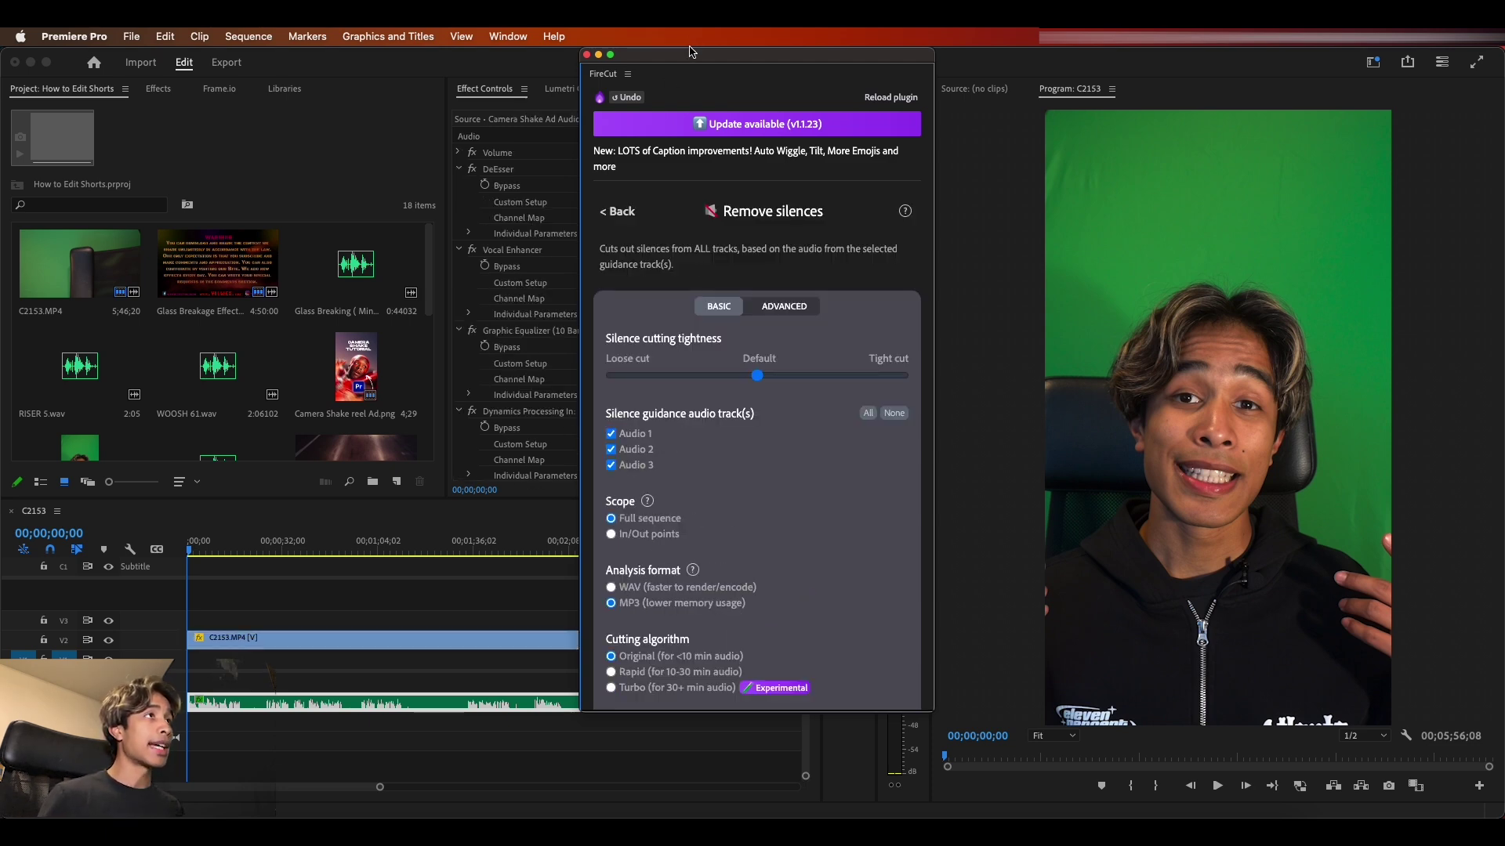
Step: Set the out point at 00;03;11;28, scope Remove silences to In/Out points, and run it
drag(689, 52, 1062, 58)
click(776, 551)
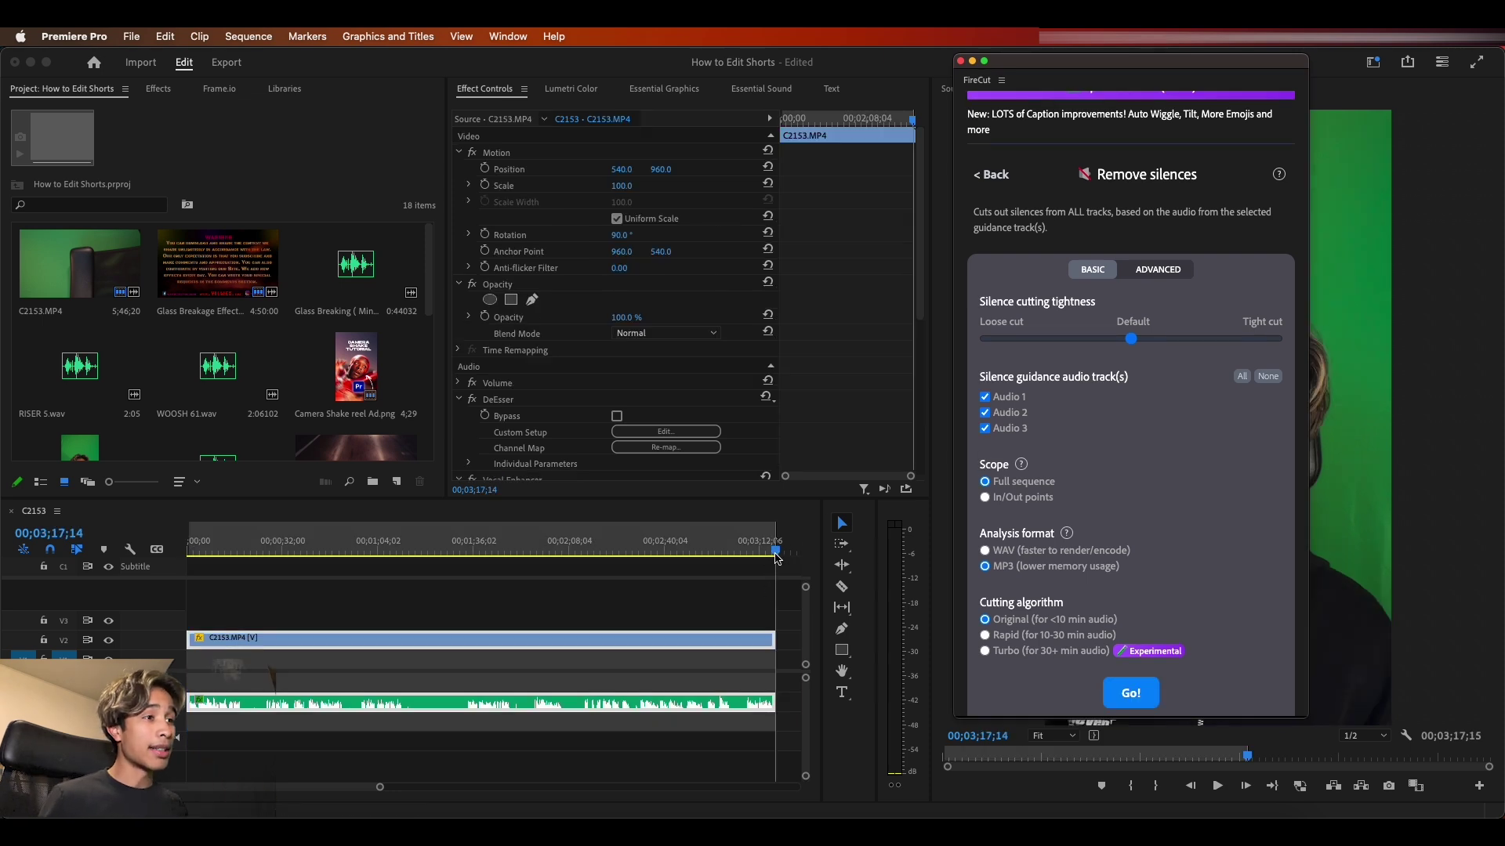
drag(776, 551, 758, 551)
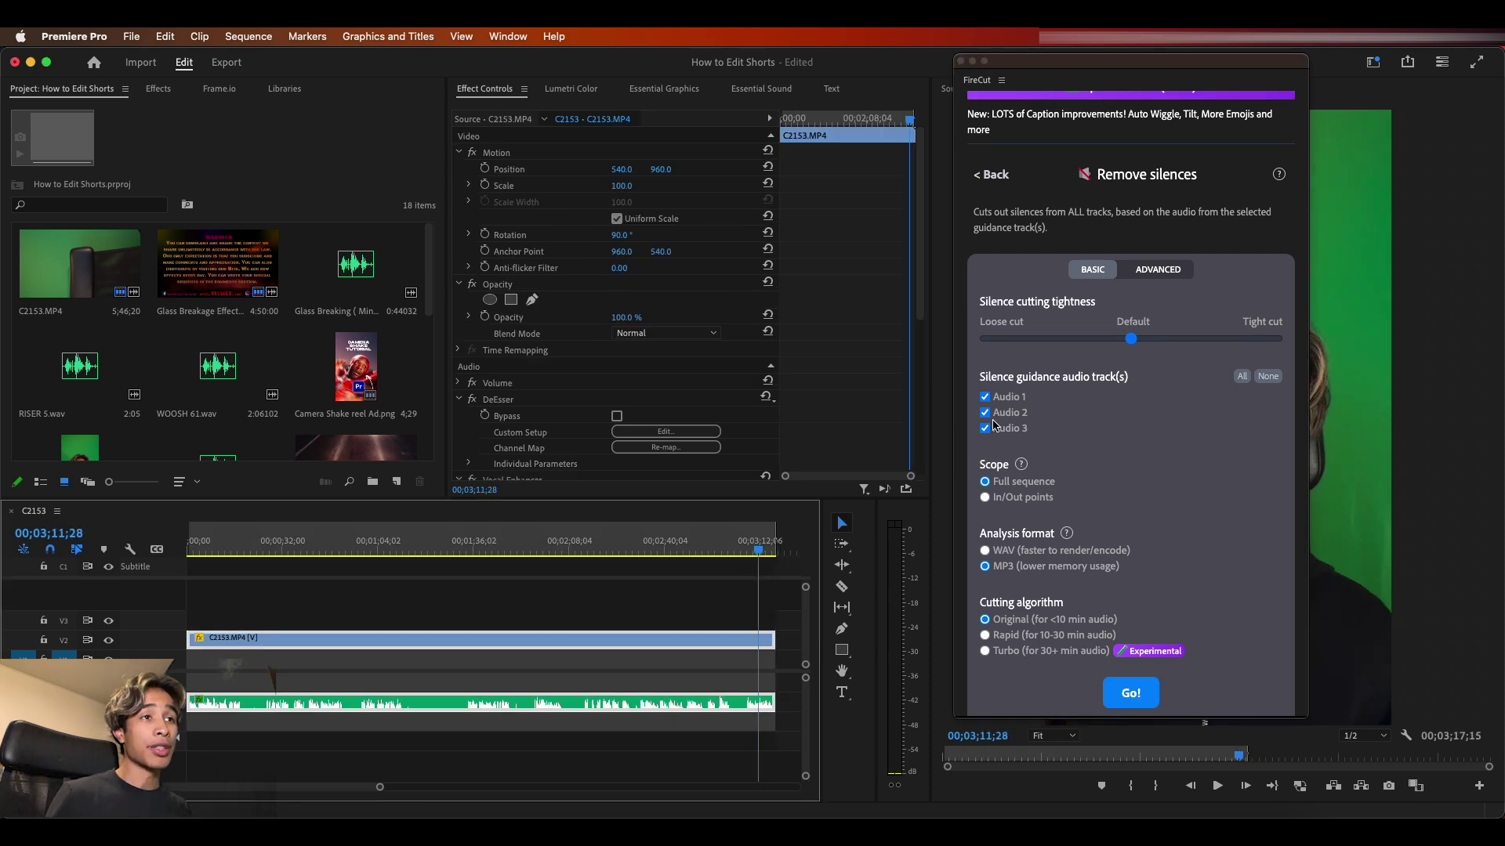
click(997, 497)
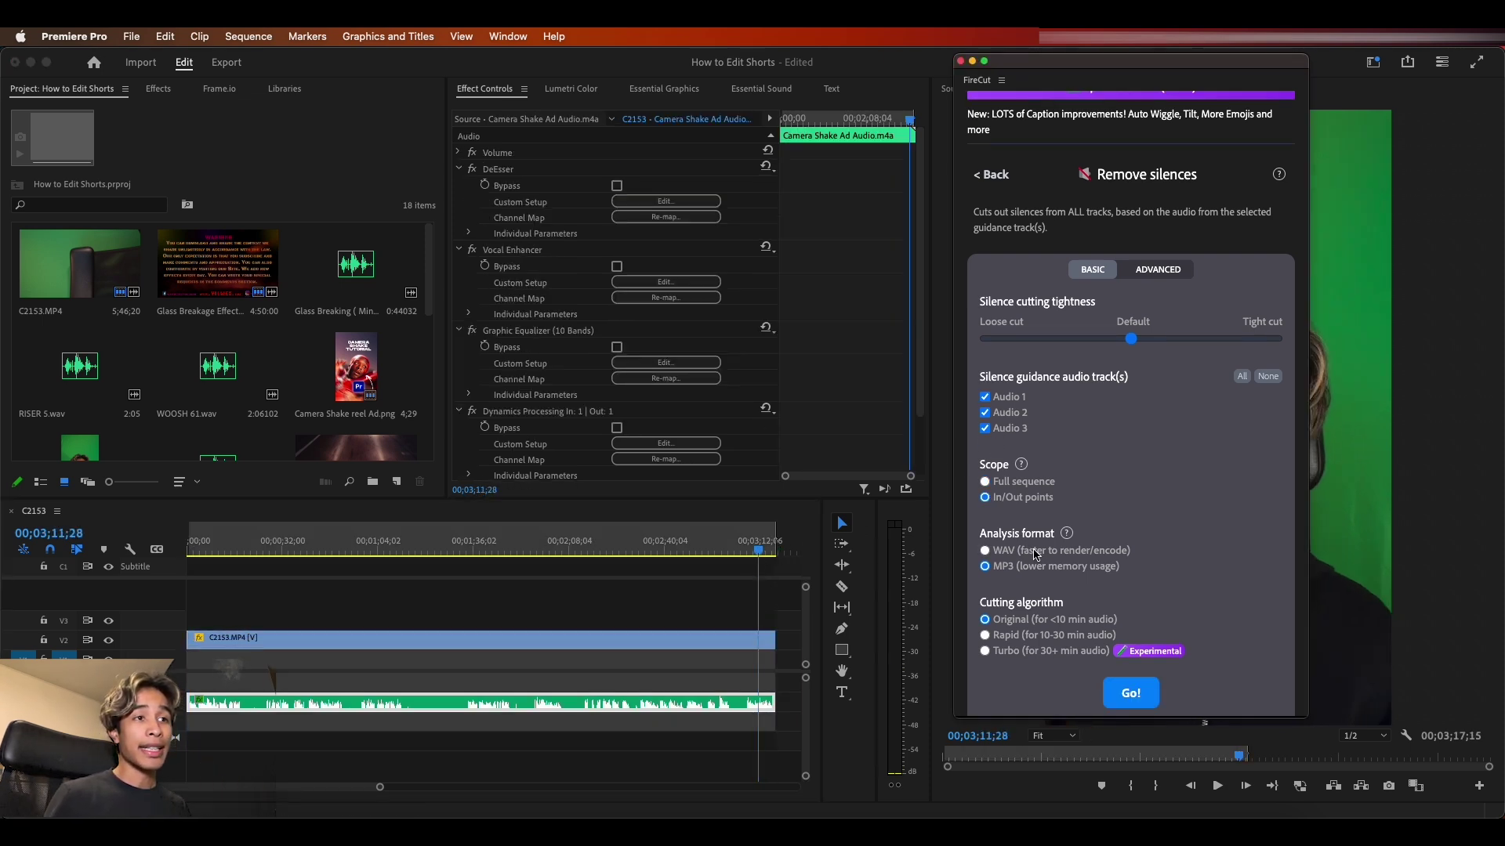
scroll(1036, 555, down, 2)
click(1132, 665)
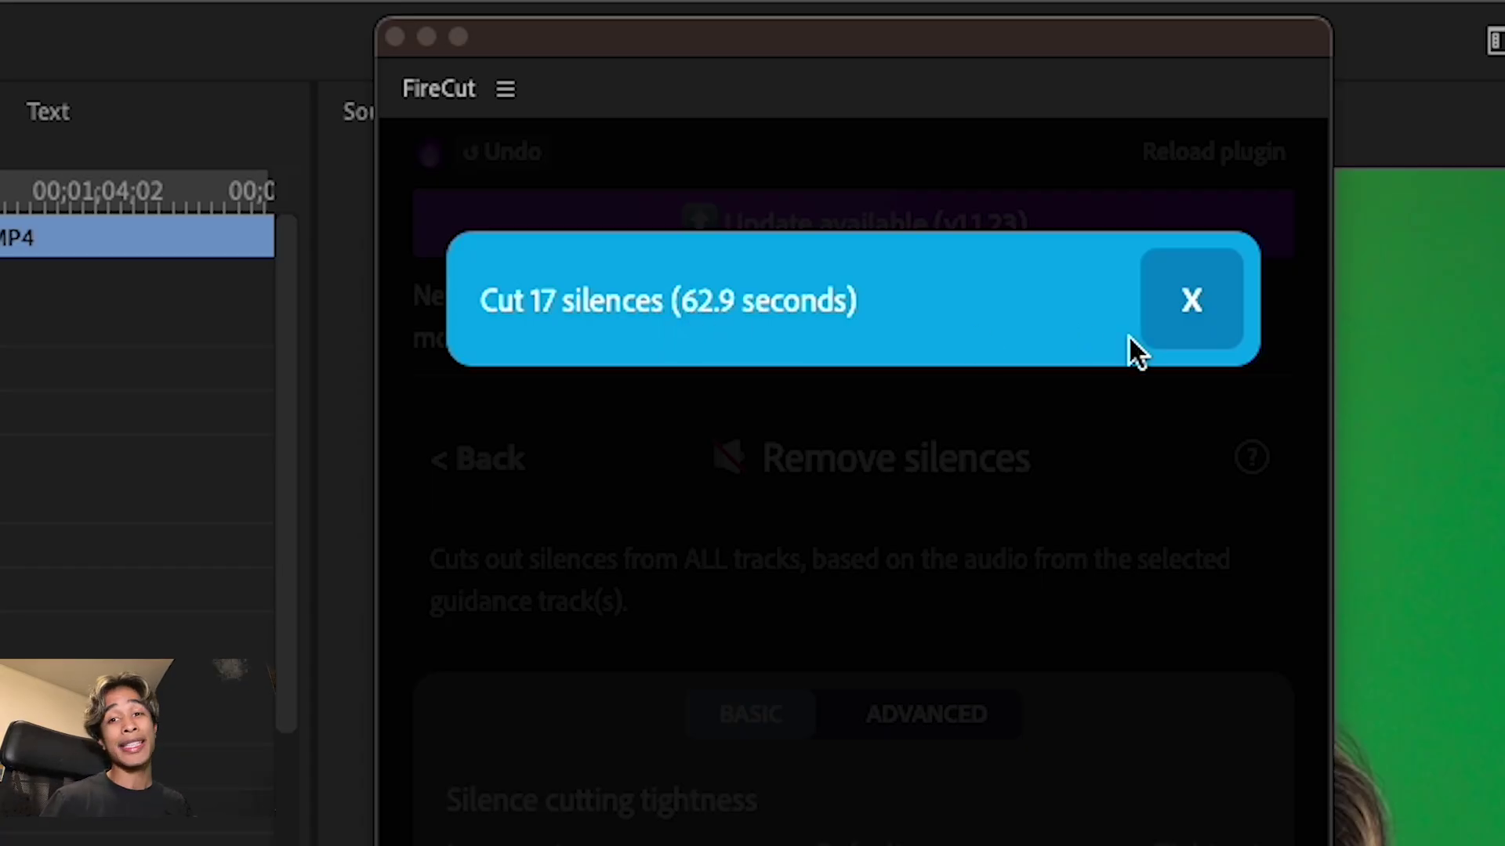
Step: Dismiss the silence-cut notice and go to FireCut's Remove repetition tool
click(1168, 331)
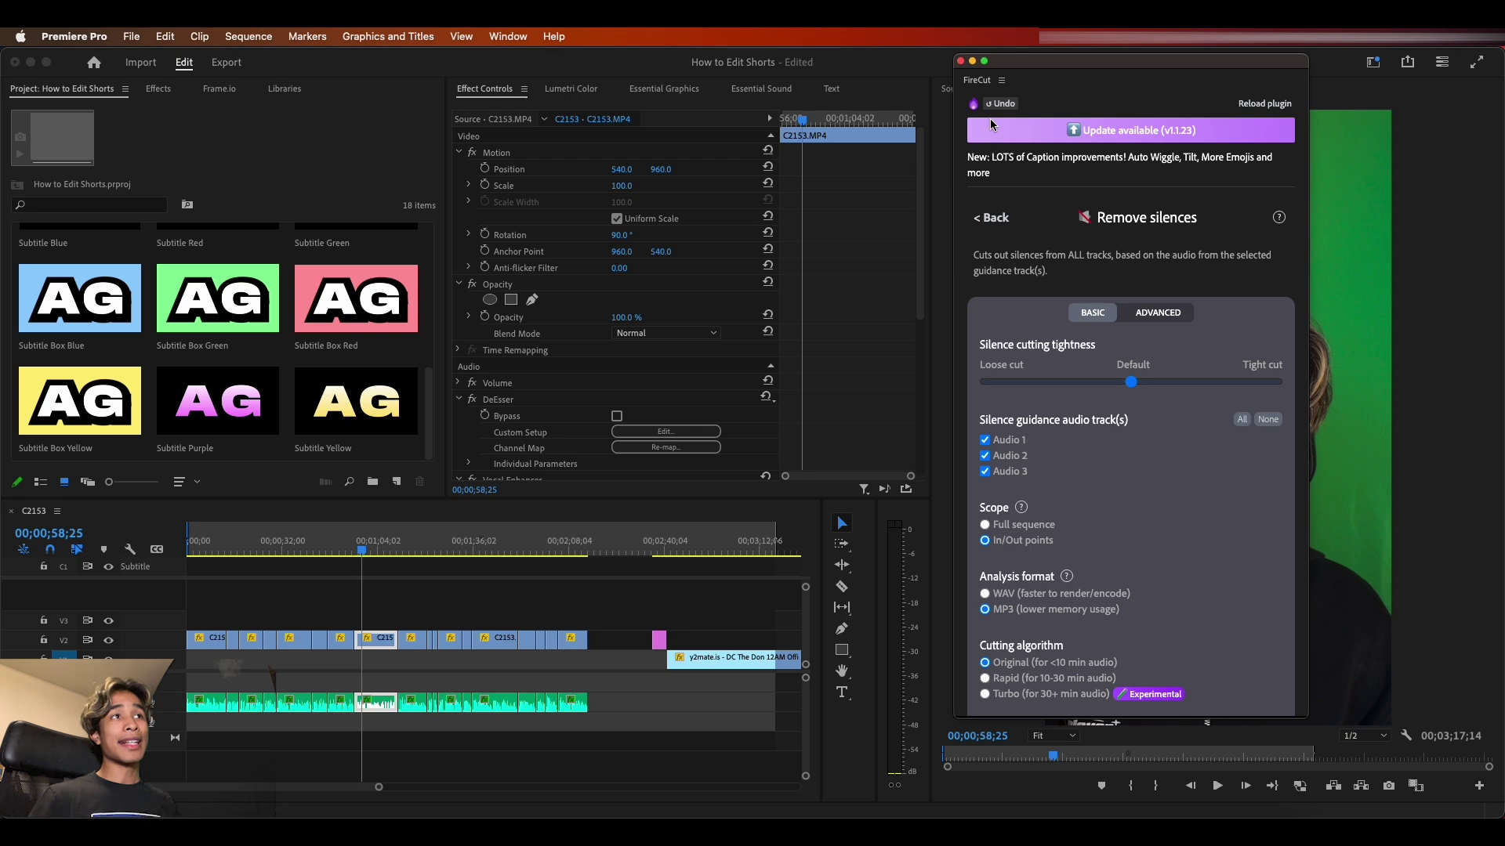
click(992, 221)
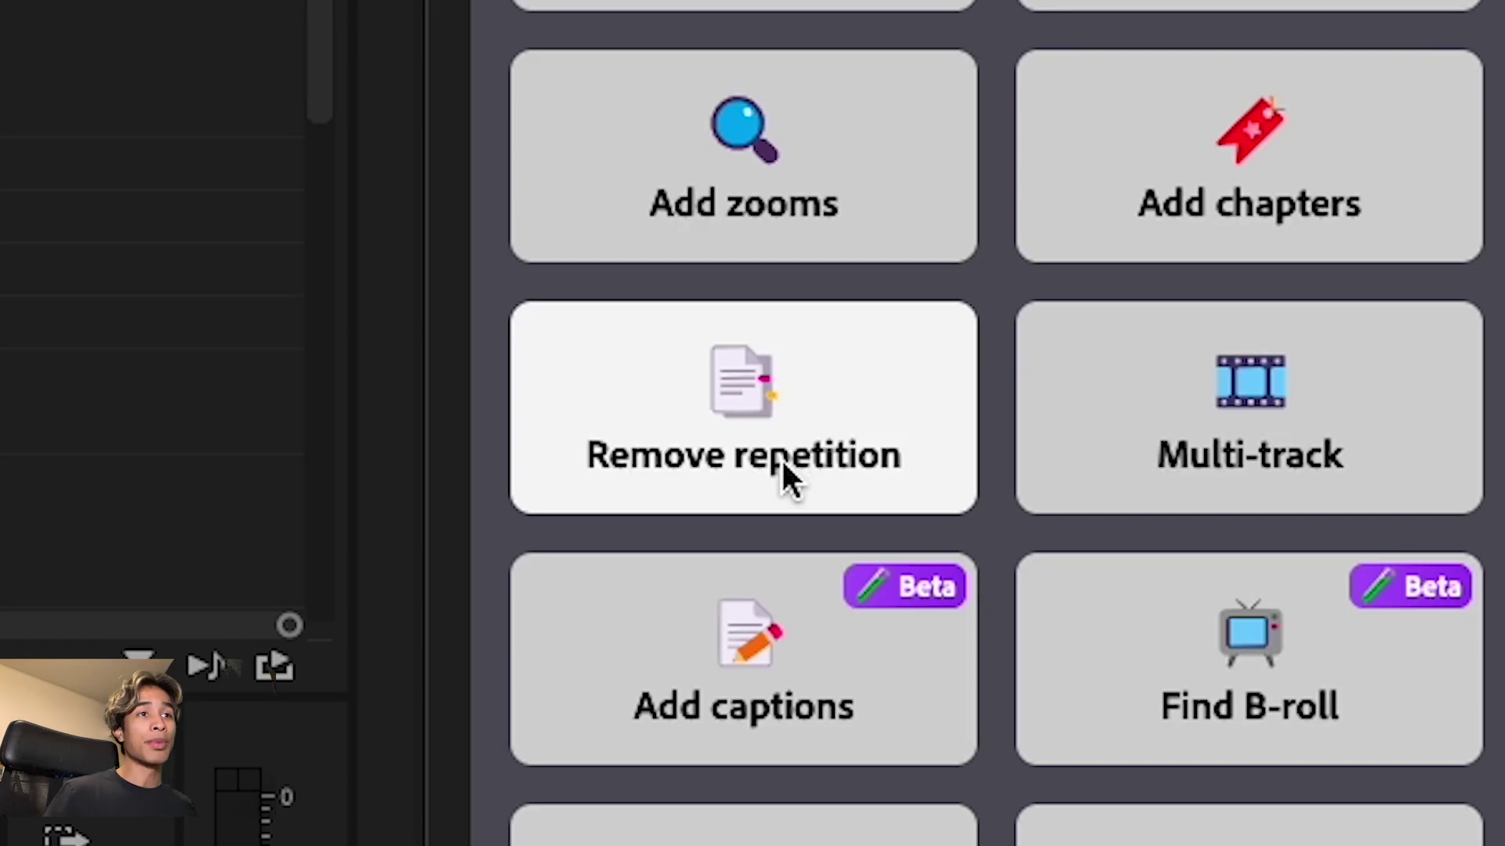
click(782, 462)
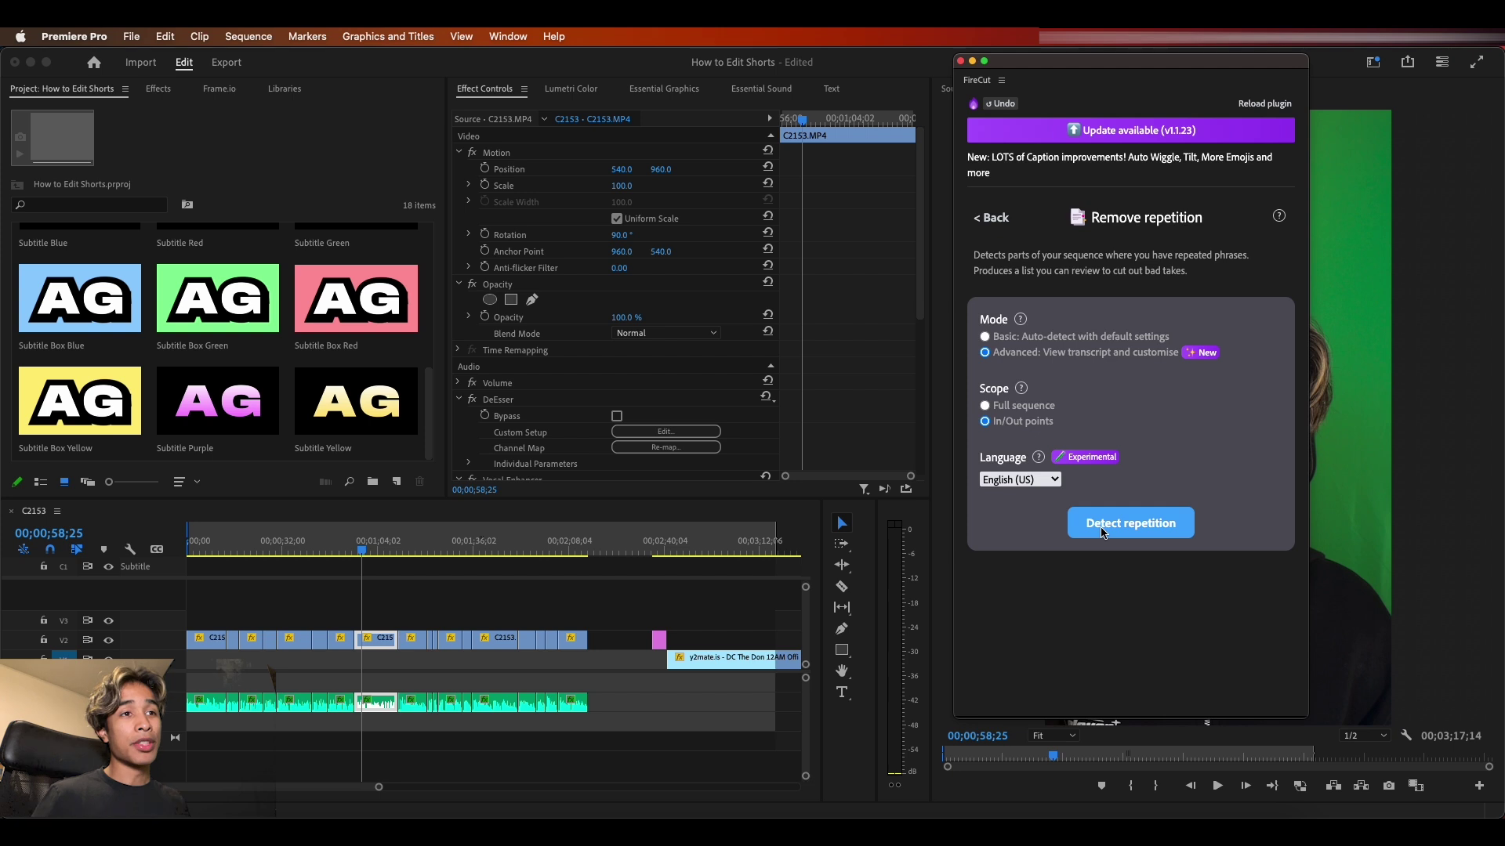
Step: Detect repeated phrases in the clip, adjusting the minimum phrase size
click(1130, 523)
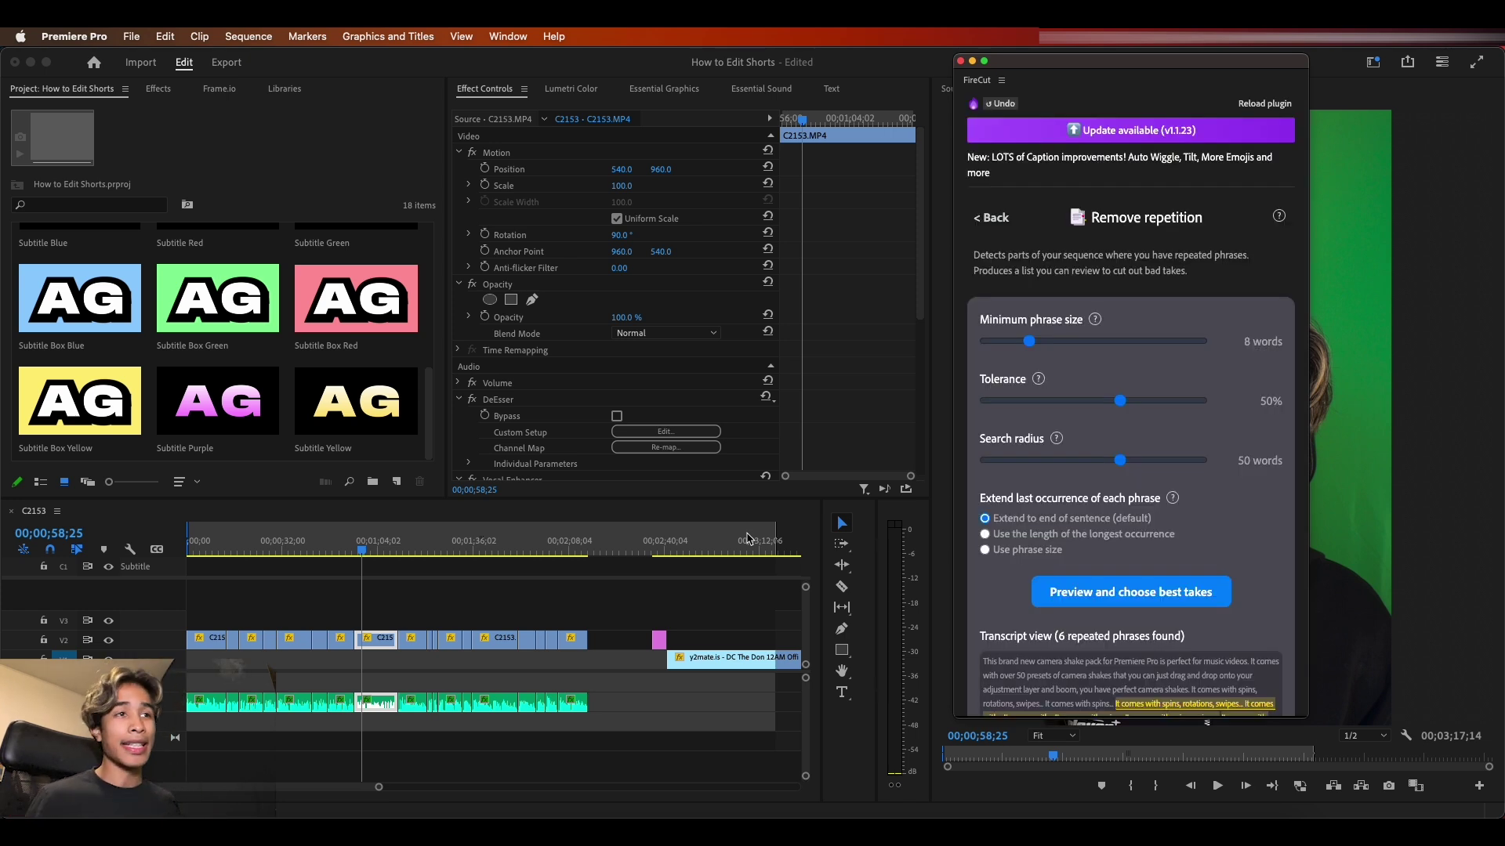
drag(1030, 342, 1030, 342)
scroll(1204, 437, down, 3)
Step: Preview each phrase's takes and keep the best take of all three repeated phrases
click(1205, 438)
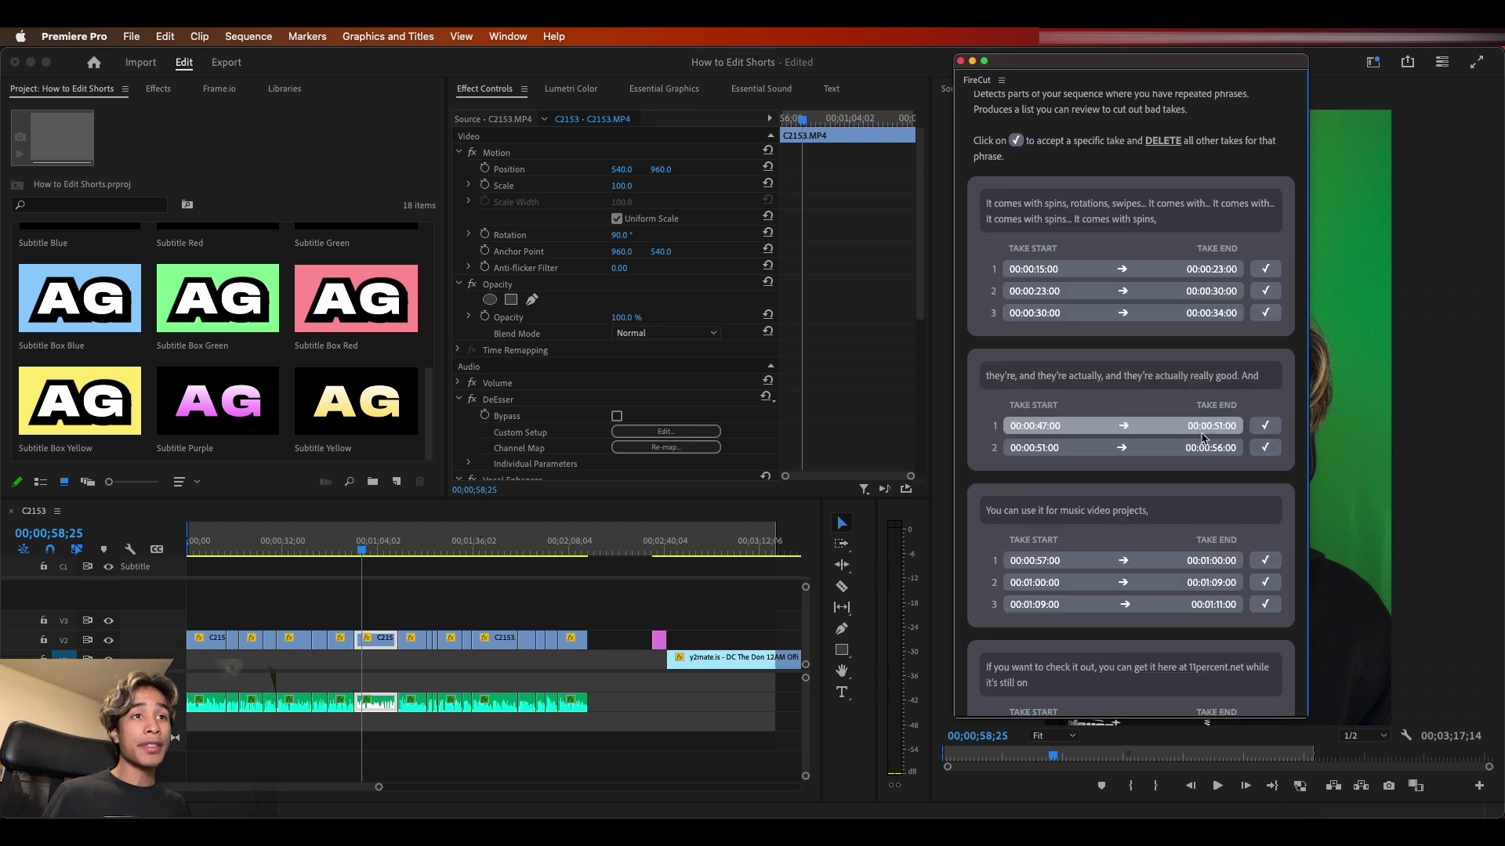
click(1129, 274)
click(1143, 295)
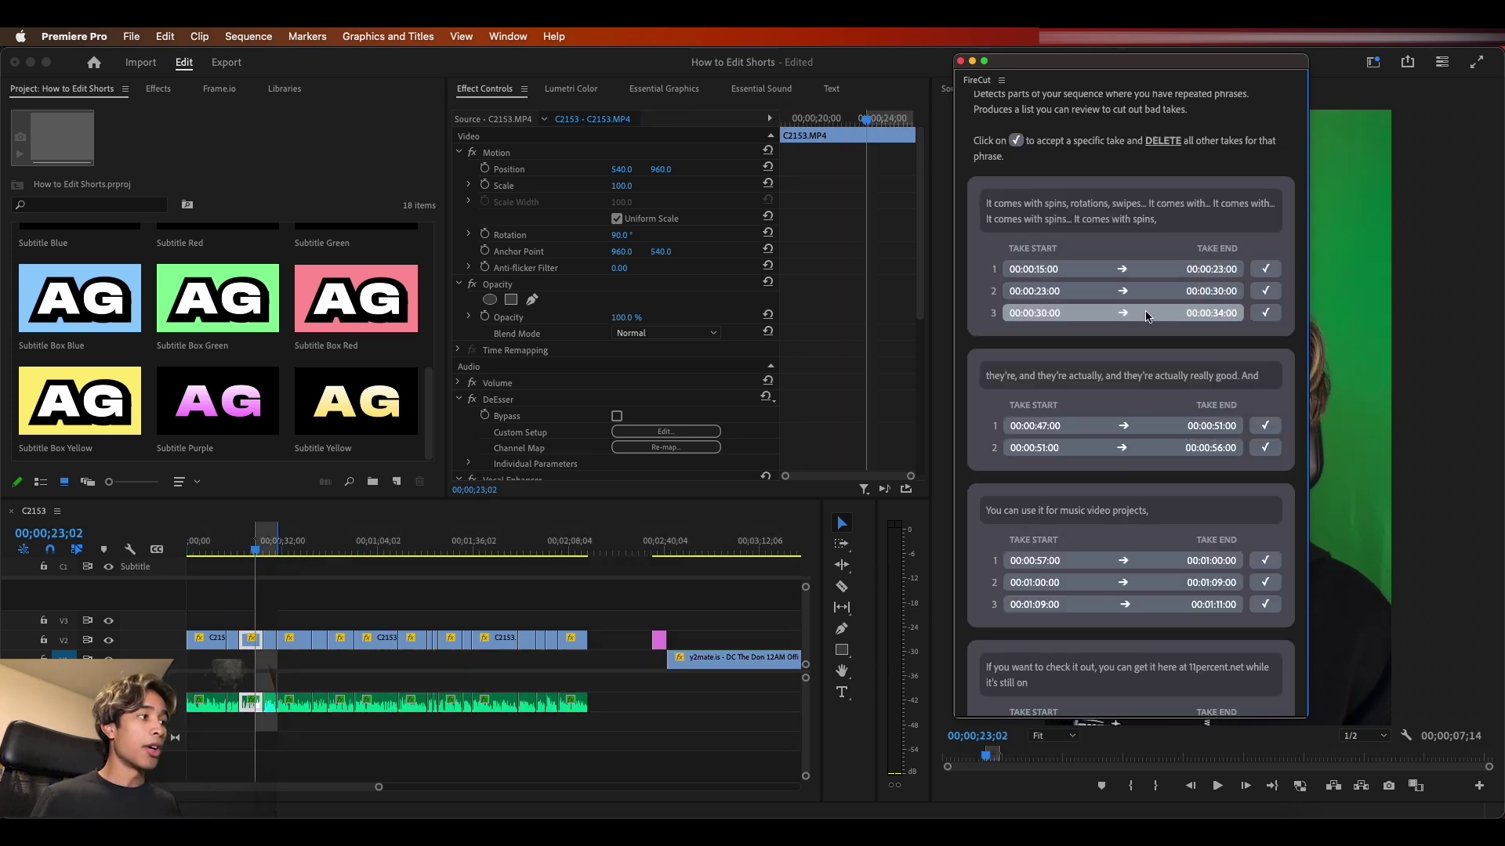
click(1148, 321)
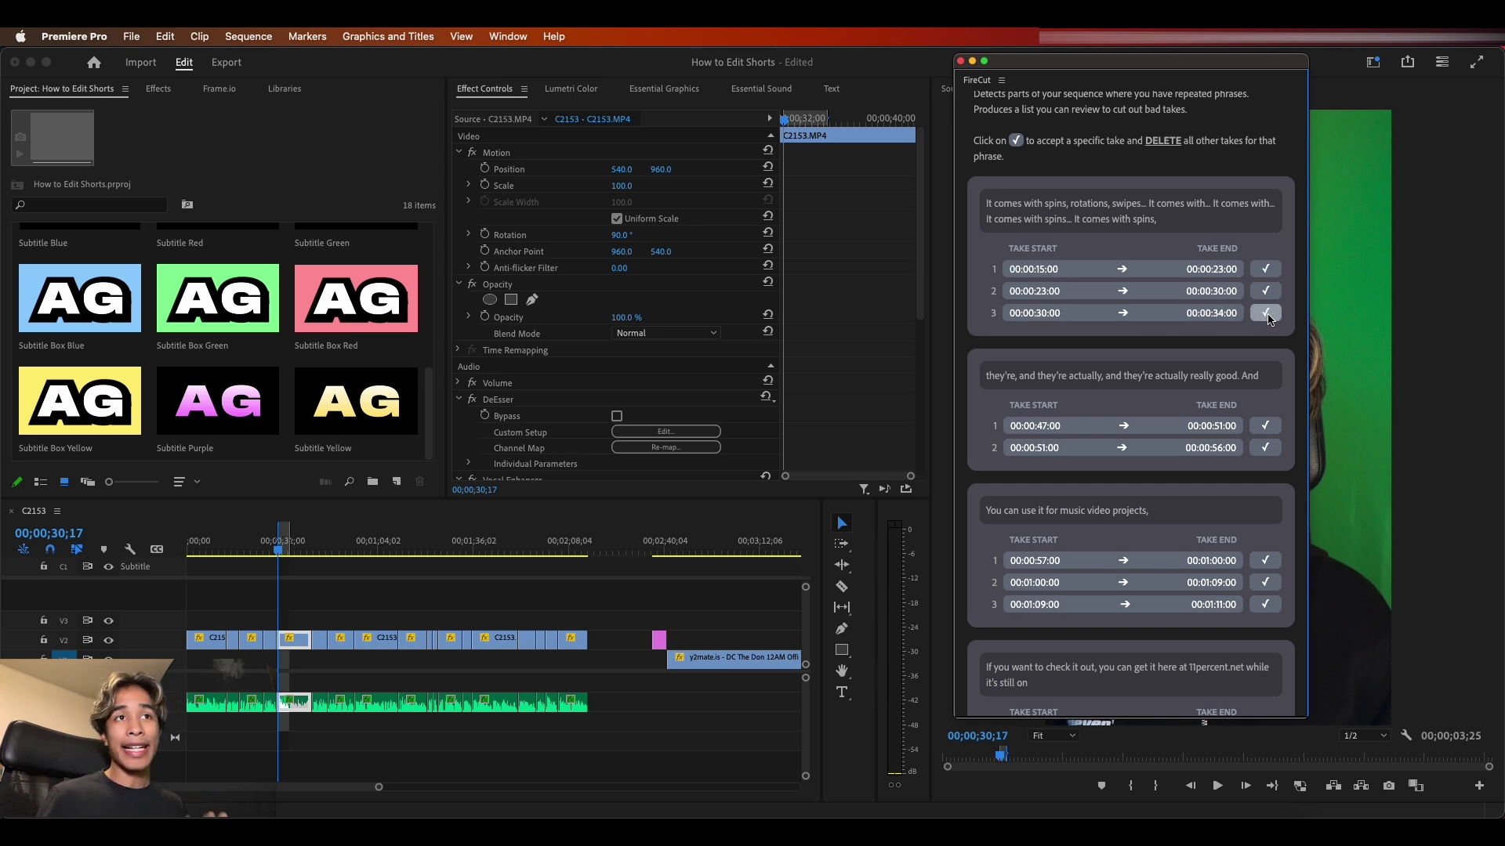
click(1266, 314)
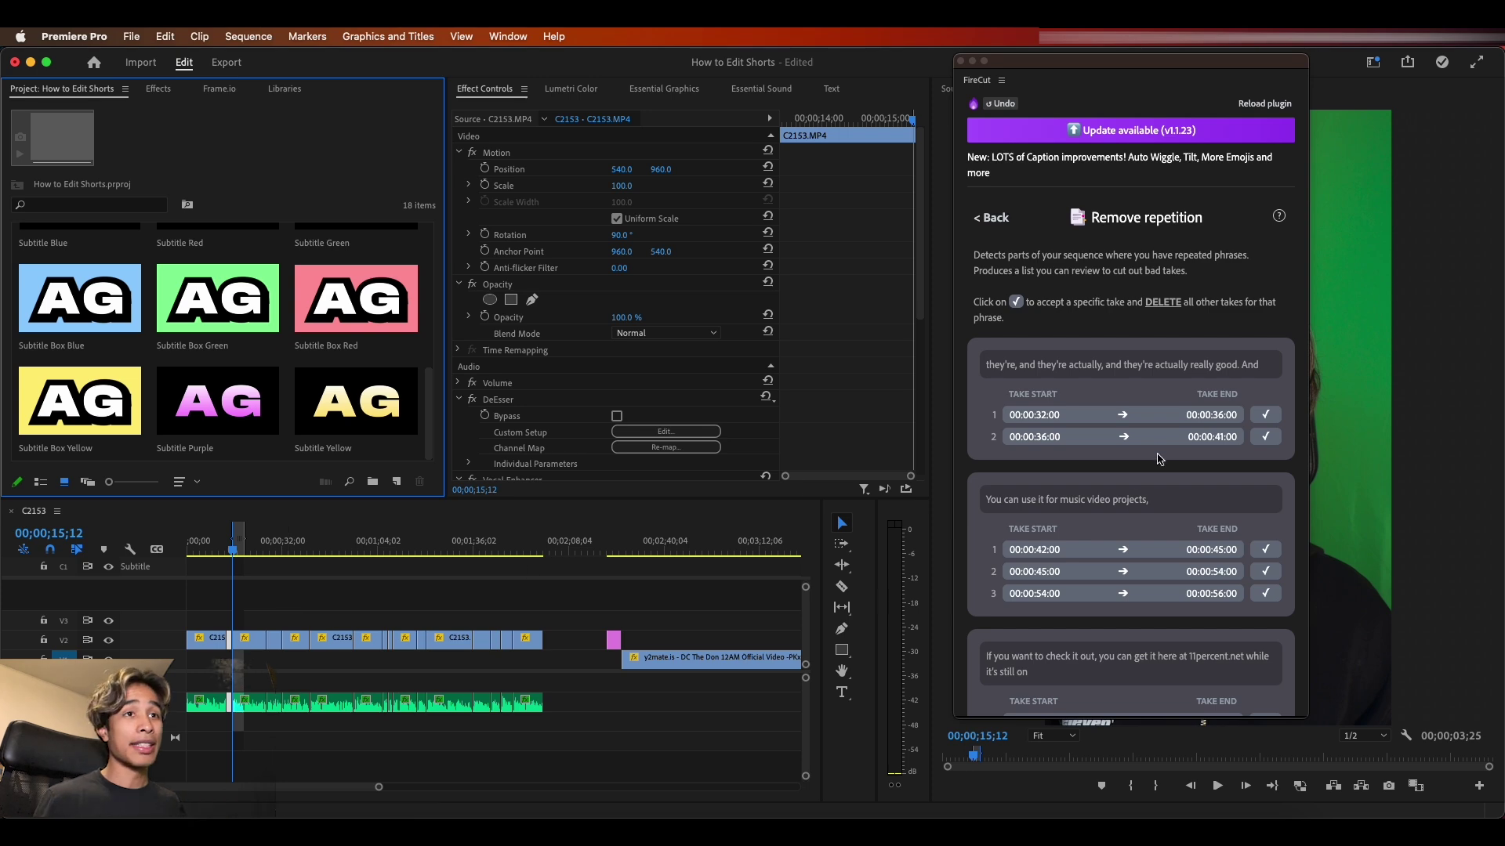
click(1264, 437)
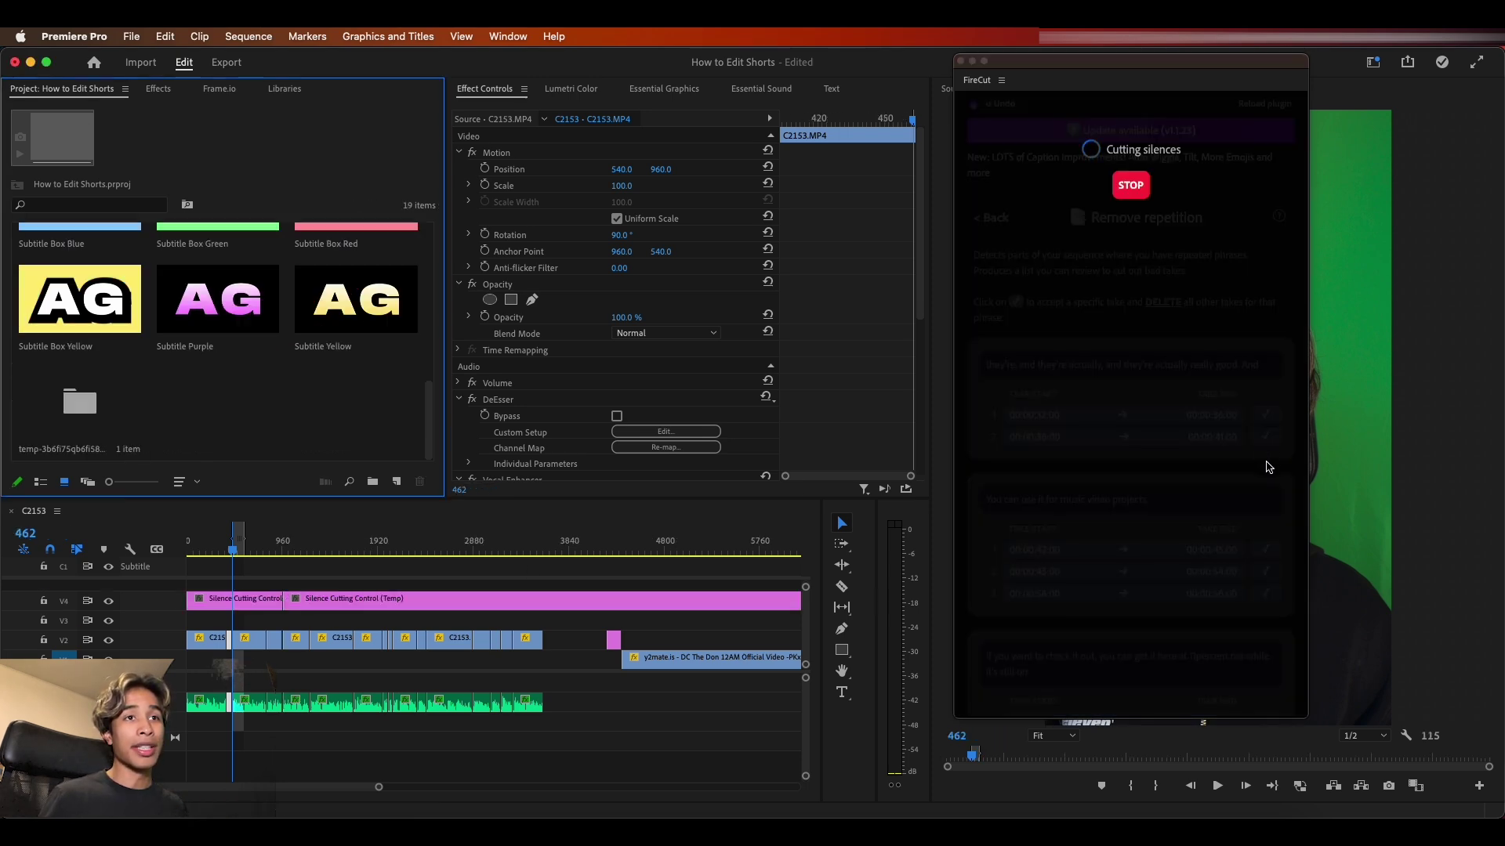
click(1266, 462)
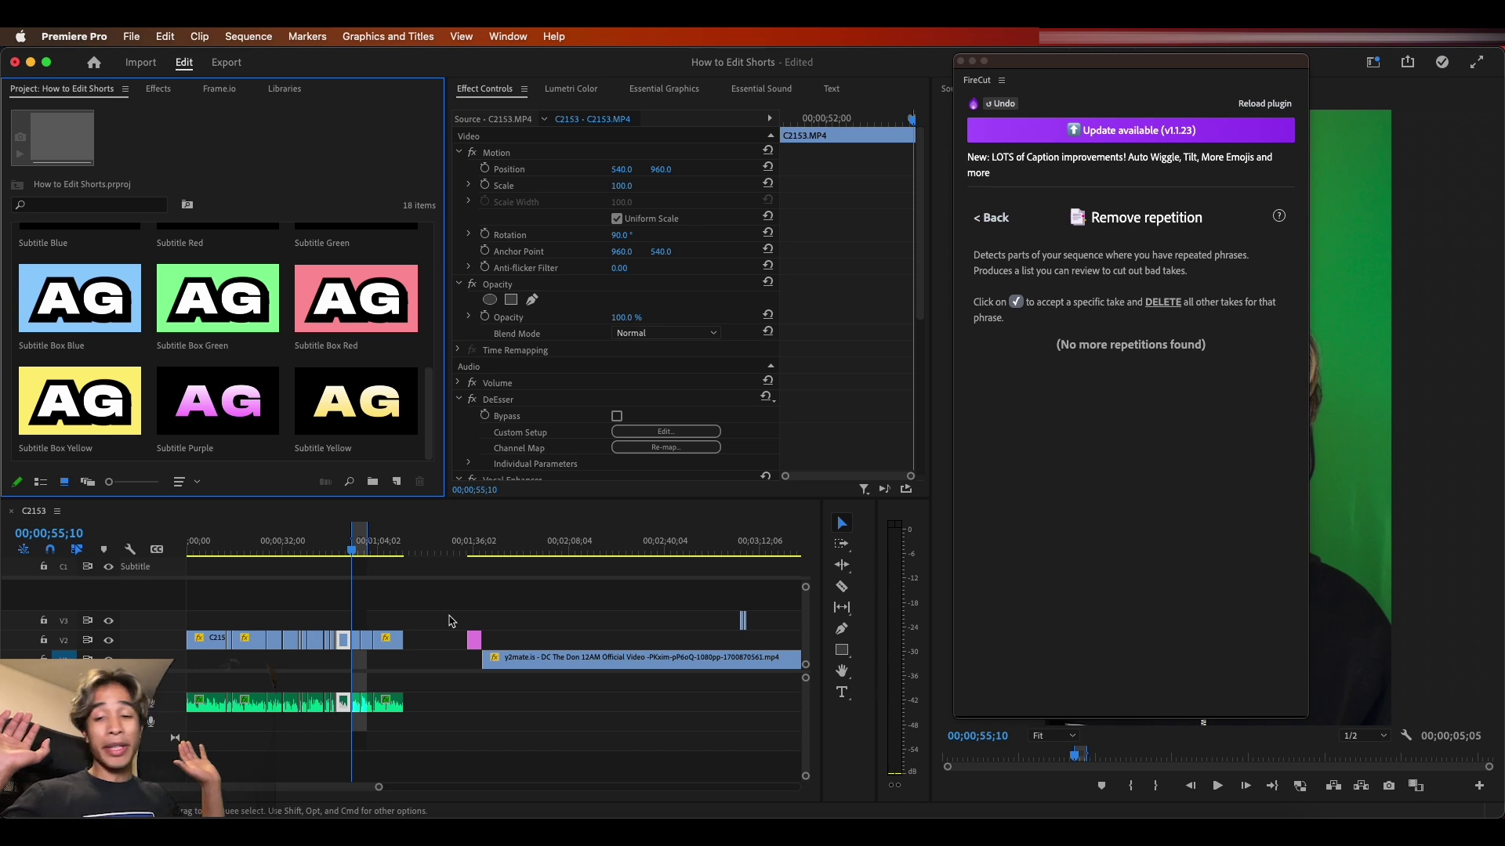
Step: Scrub the edited sequence from 00;00;32;25, zooming the timeline in and out
drag(351, 550, 176, 588)
key(=)
key(=)
key(=)
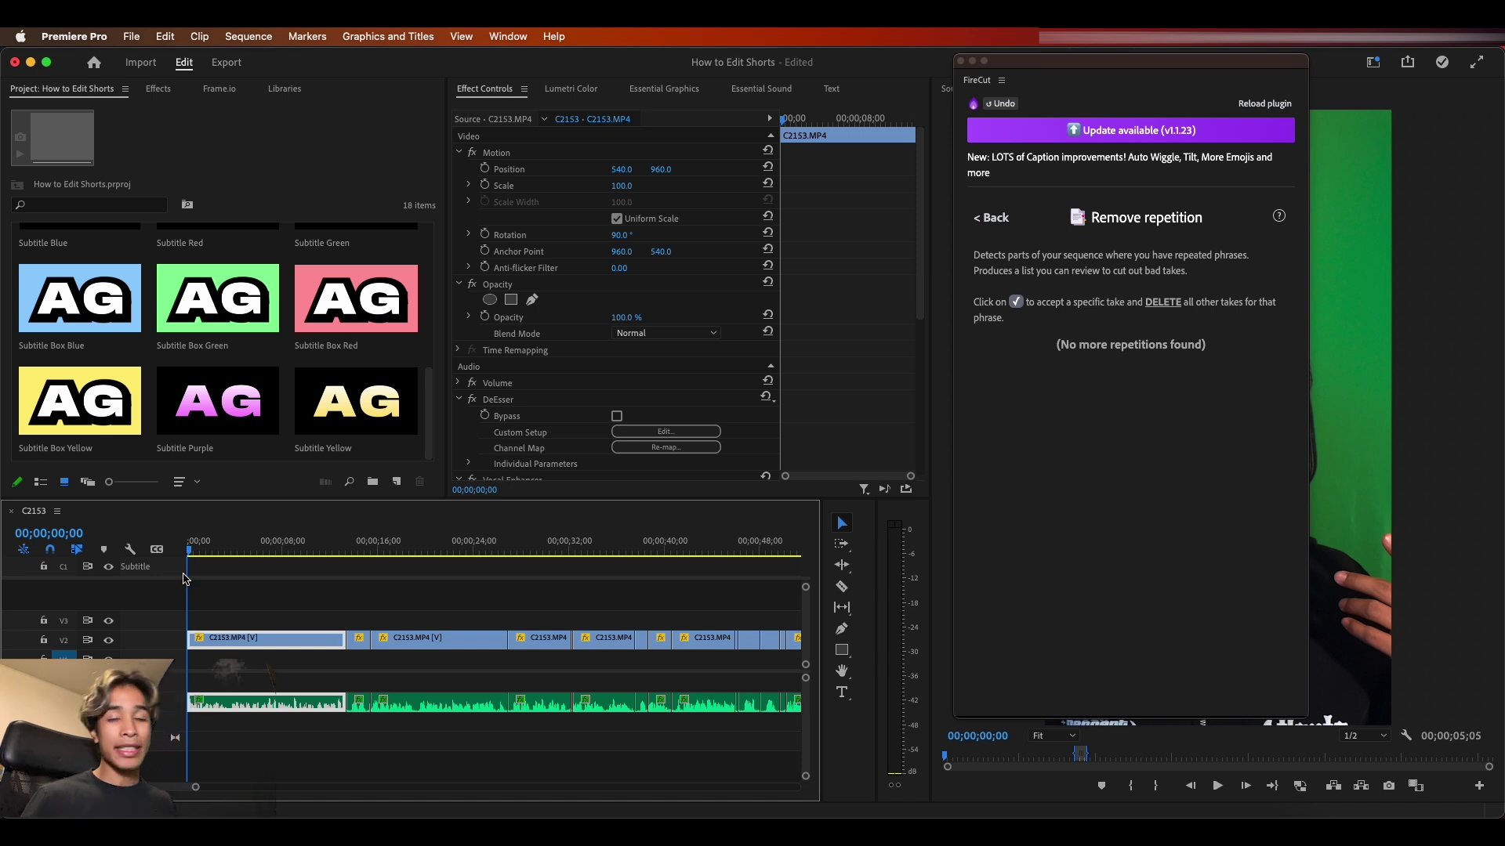
key(-)
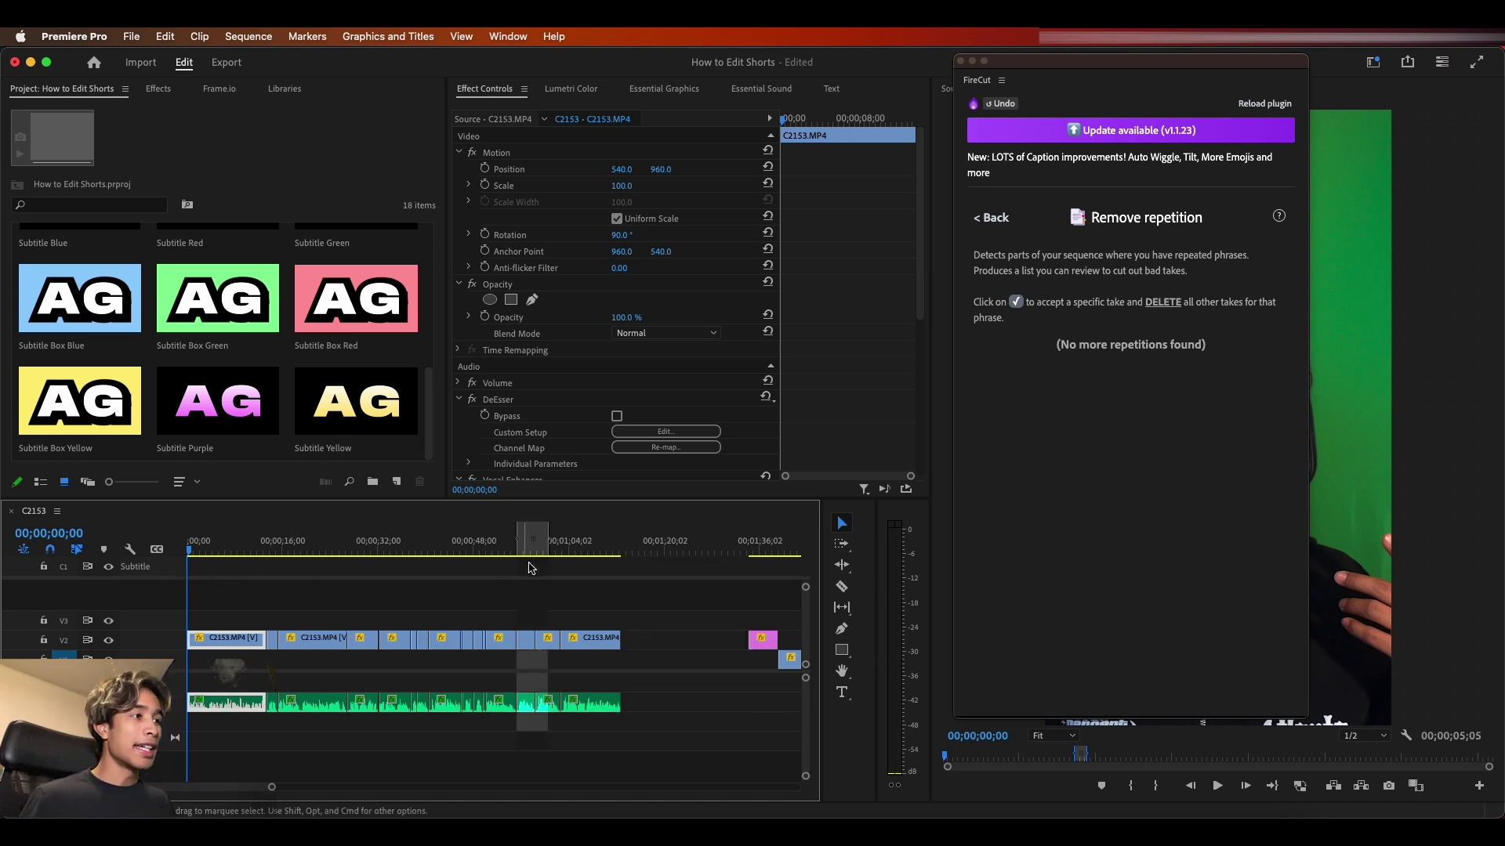
drag(584, 552, 573, 551)
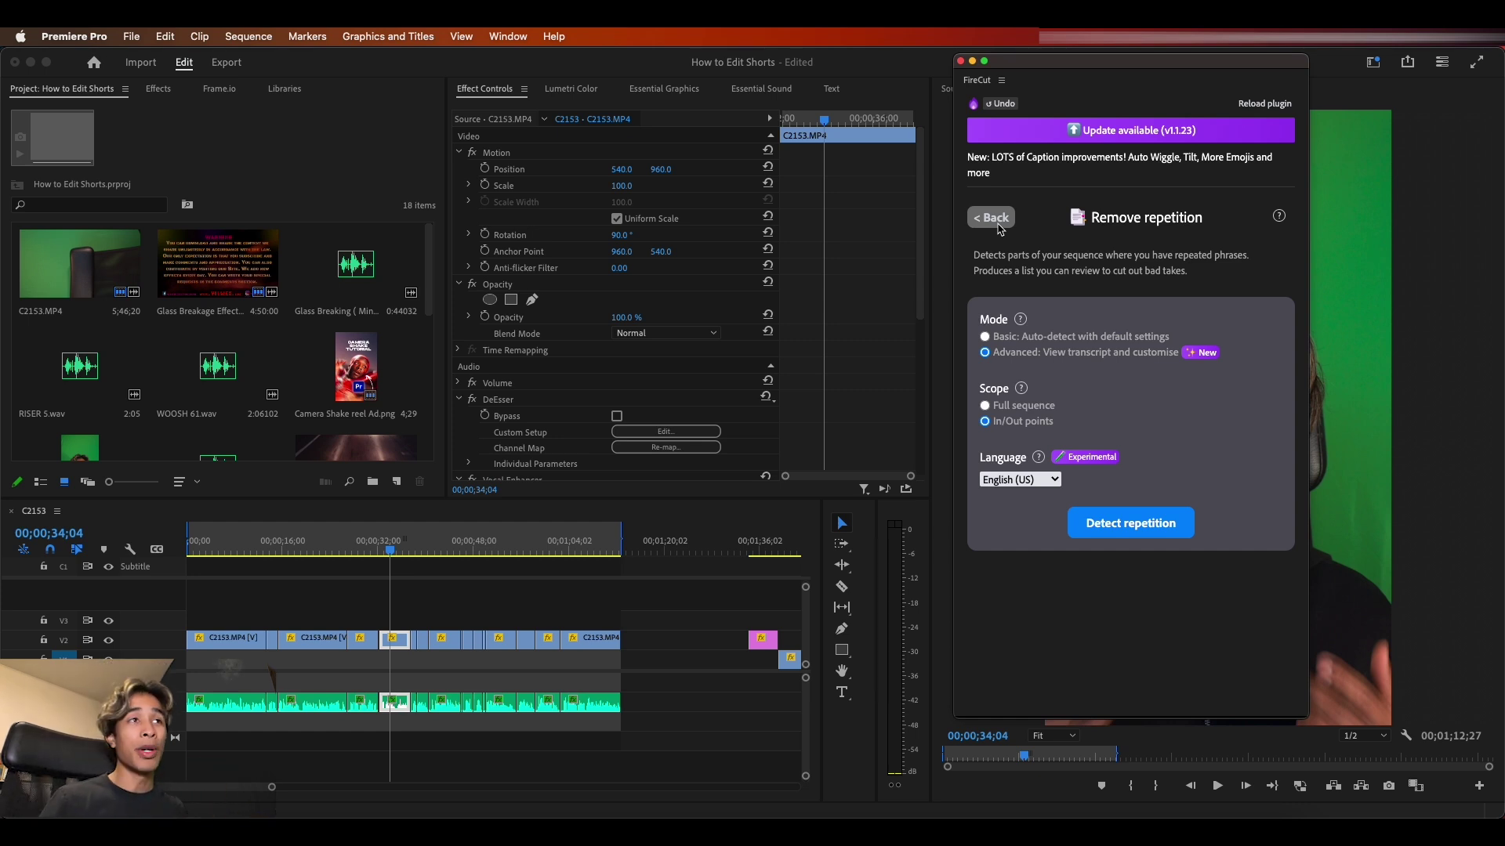
click(991, 218)
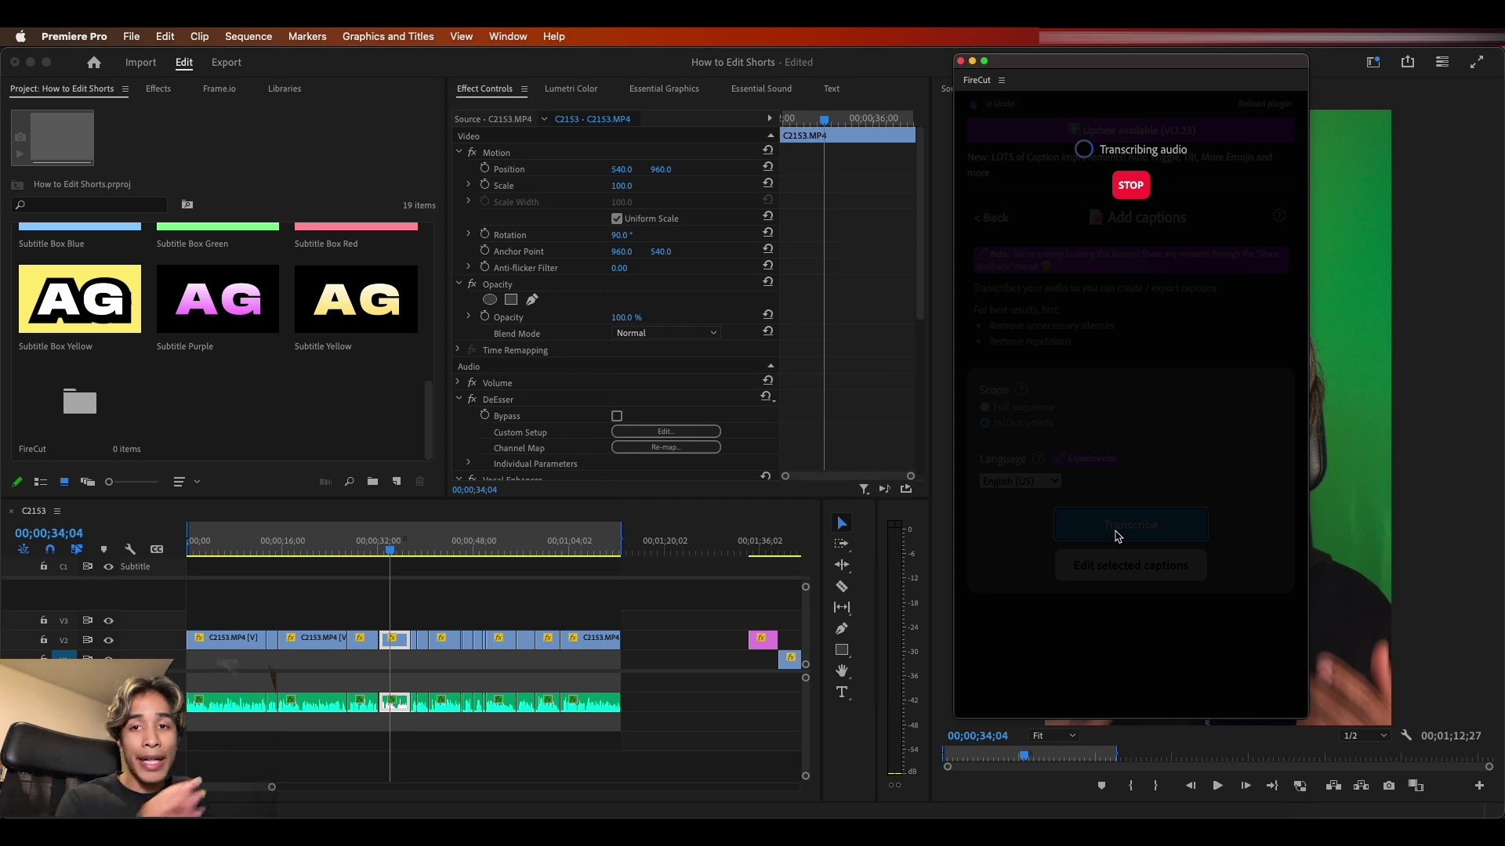
Step: Move the caption position to the top of the video frame
scroll(1117, 537, down, 10)
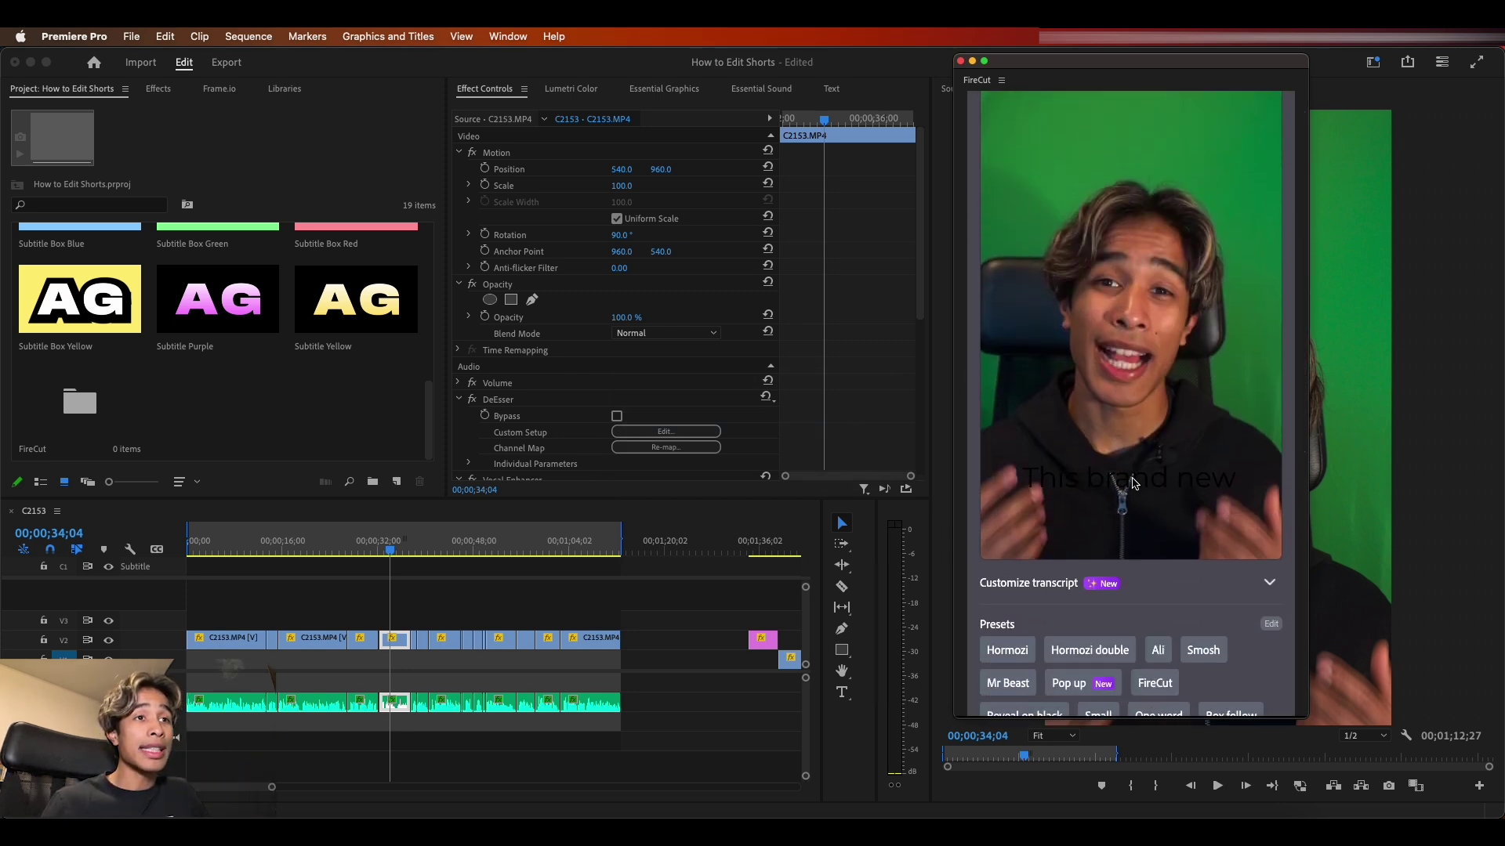
drag(1134, 489, 1134, 146)
scroll(1136, 236, up, 6)
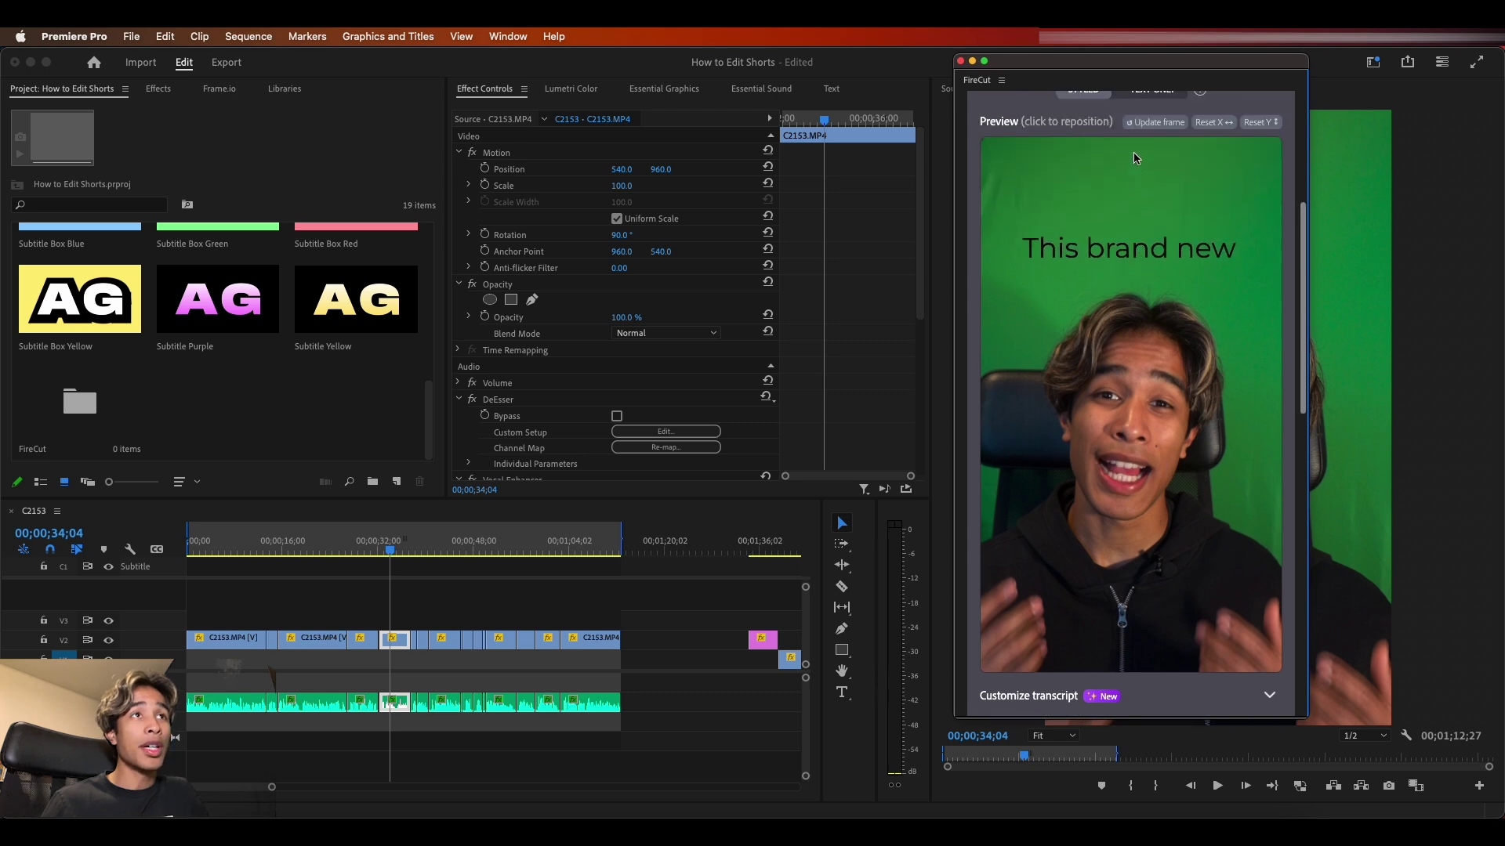
scroll(1097, 470, down, 10)
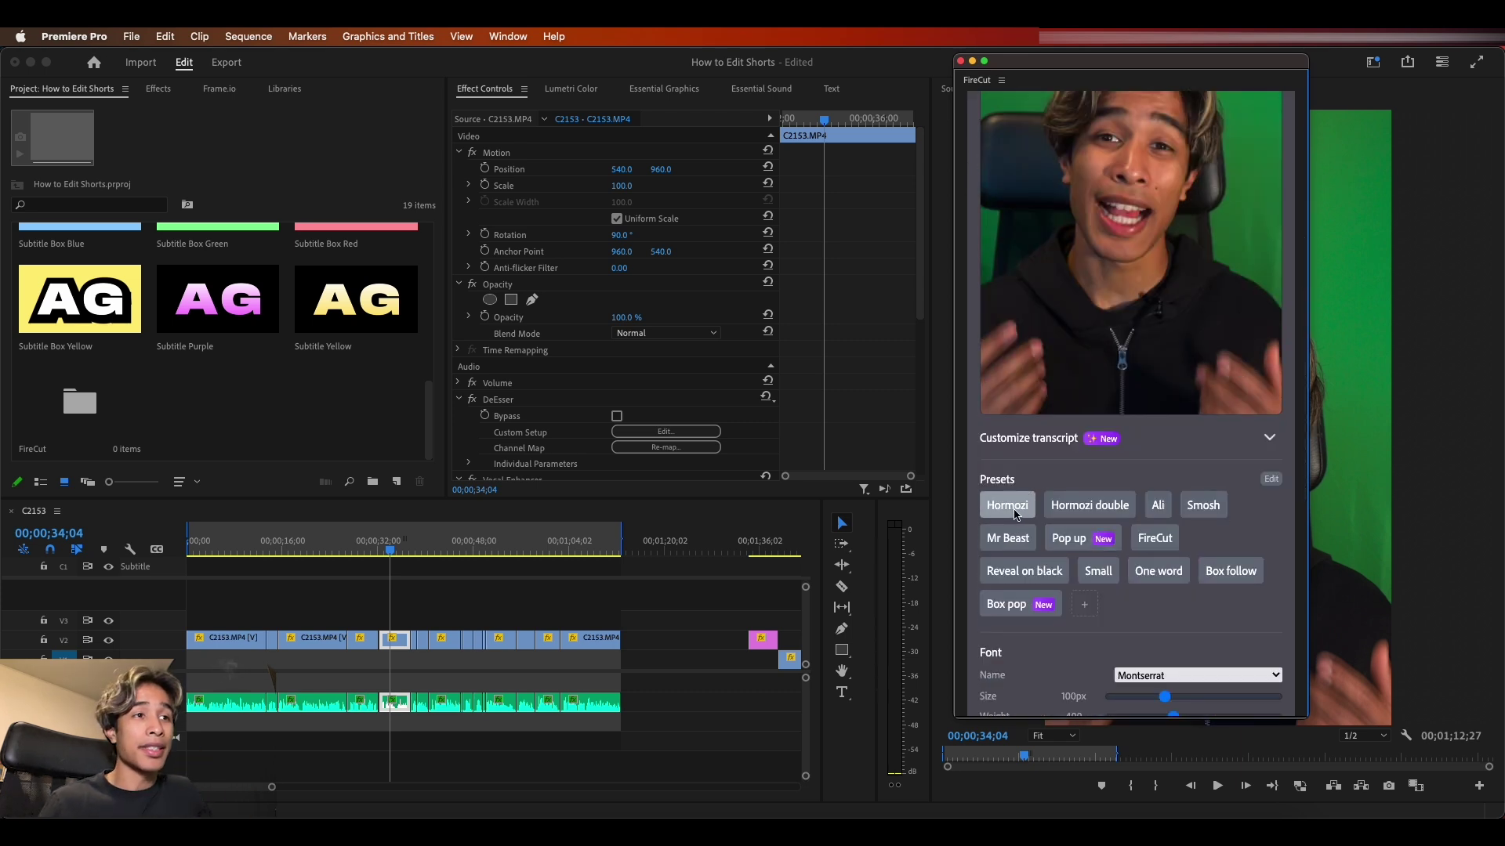
Step: Try the Hormozi, Ali, Mr Beast, One word, Small and Box follow caption presets
click(1010, 506)
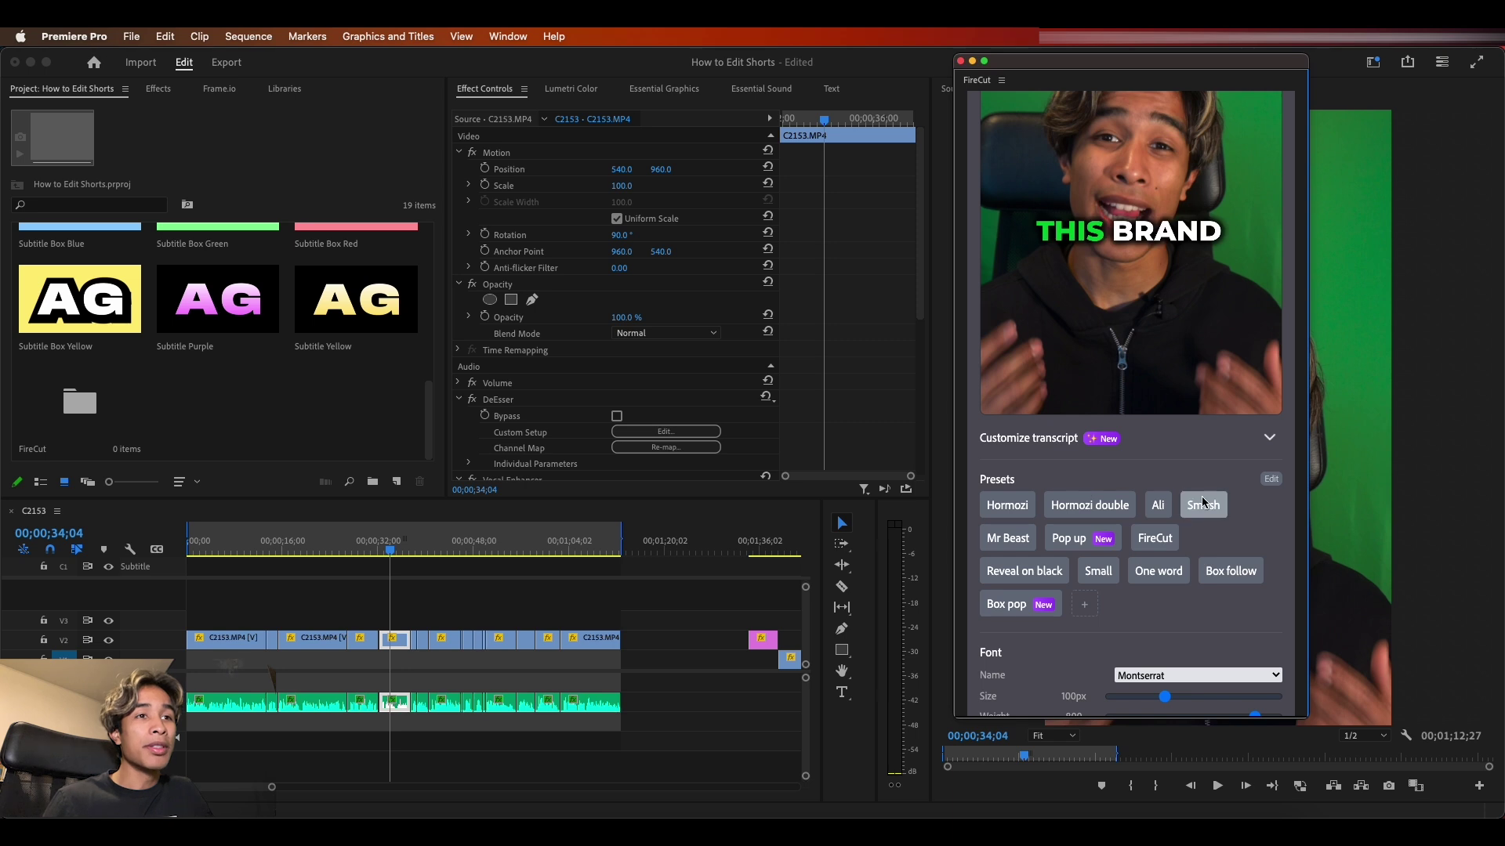
click(1157, 508)
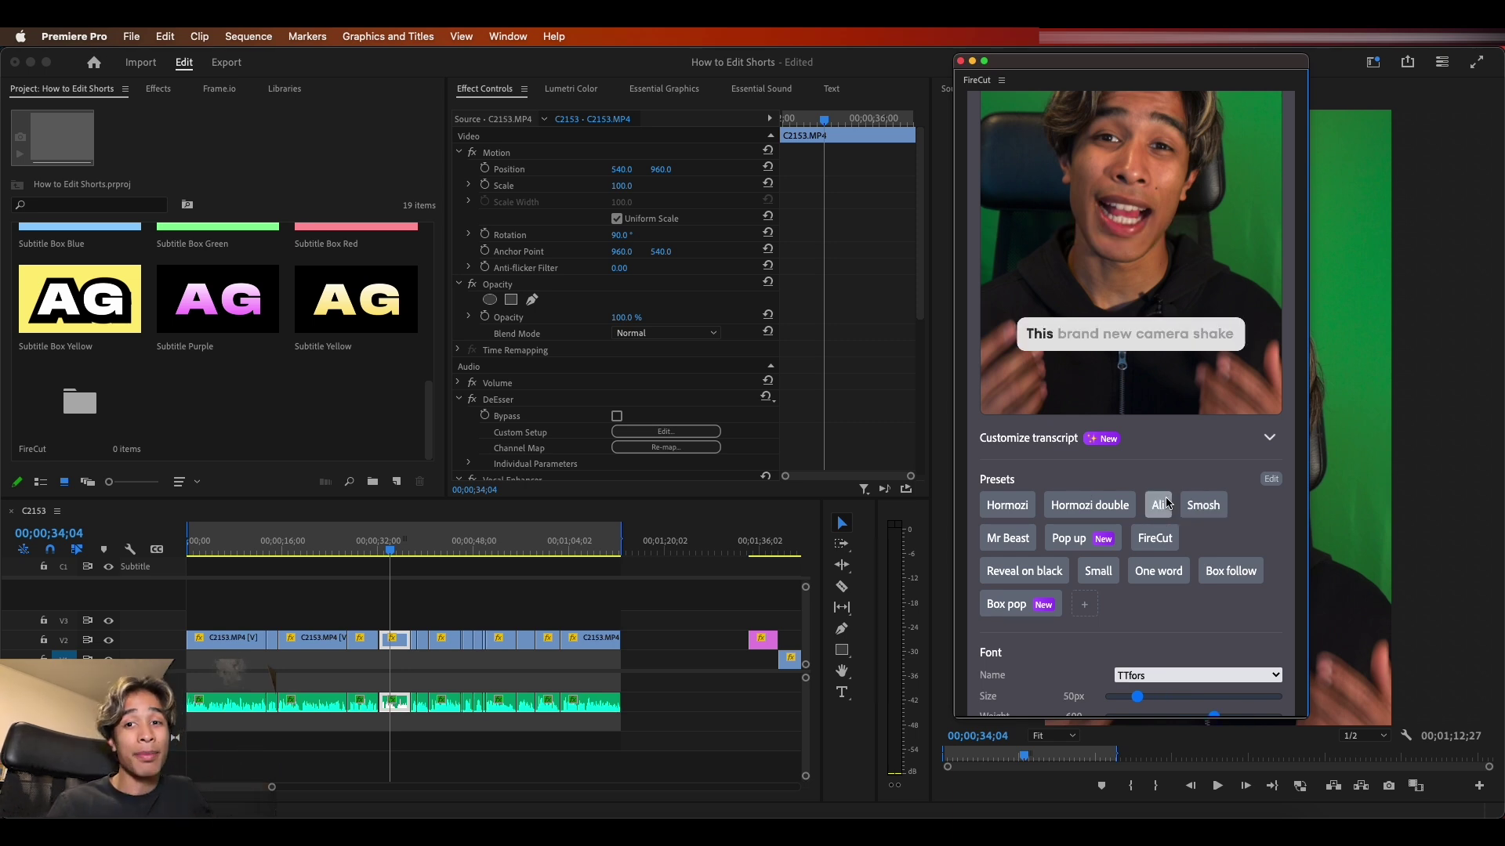
scroll(1178, 507, down, 1)
scroll(1178, 507, down, 3)
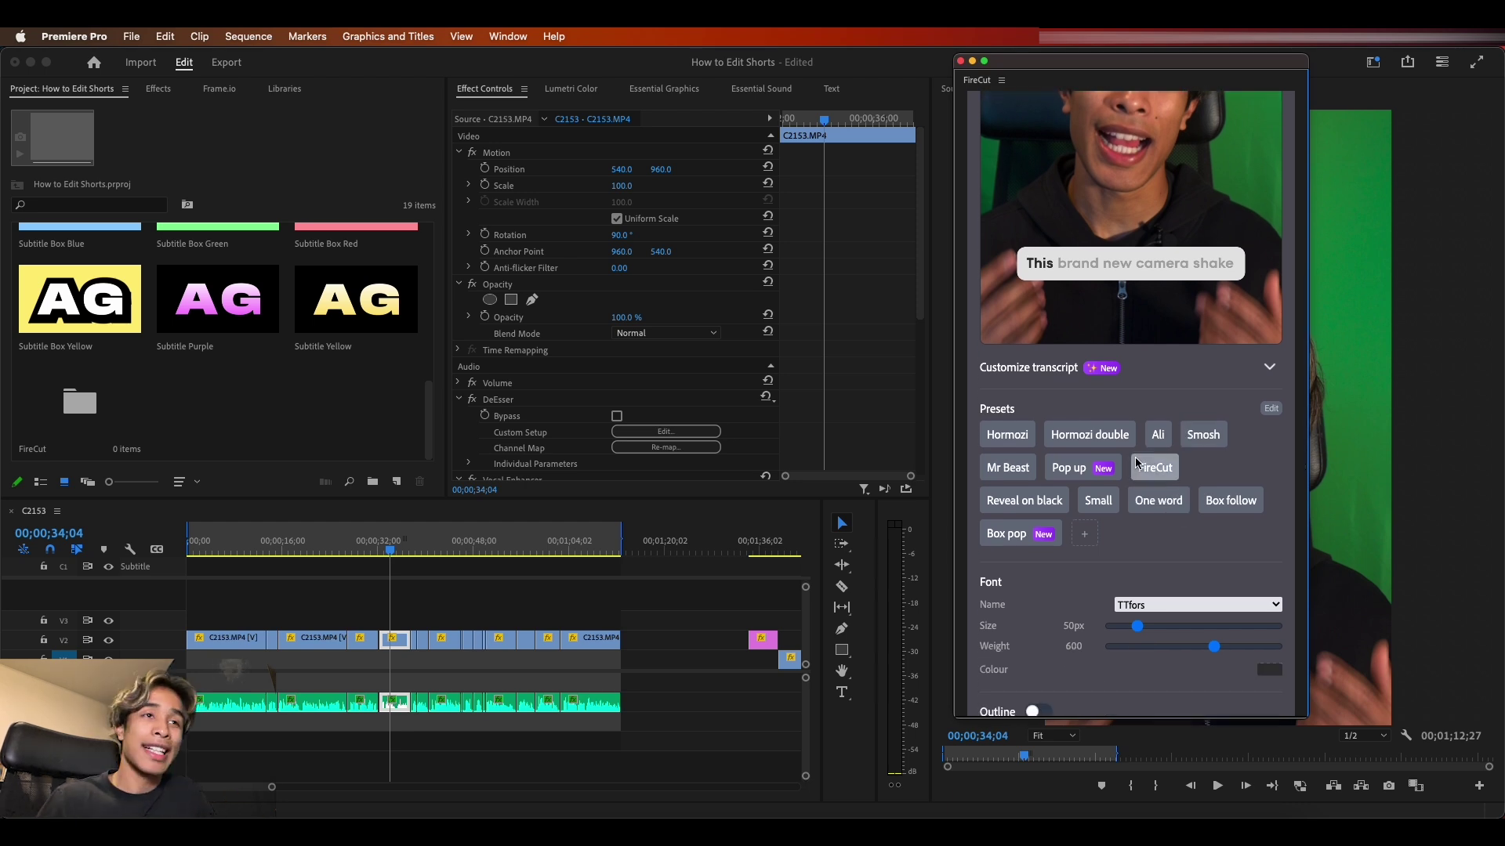
click(989, 480)
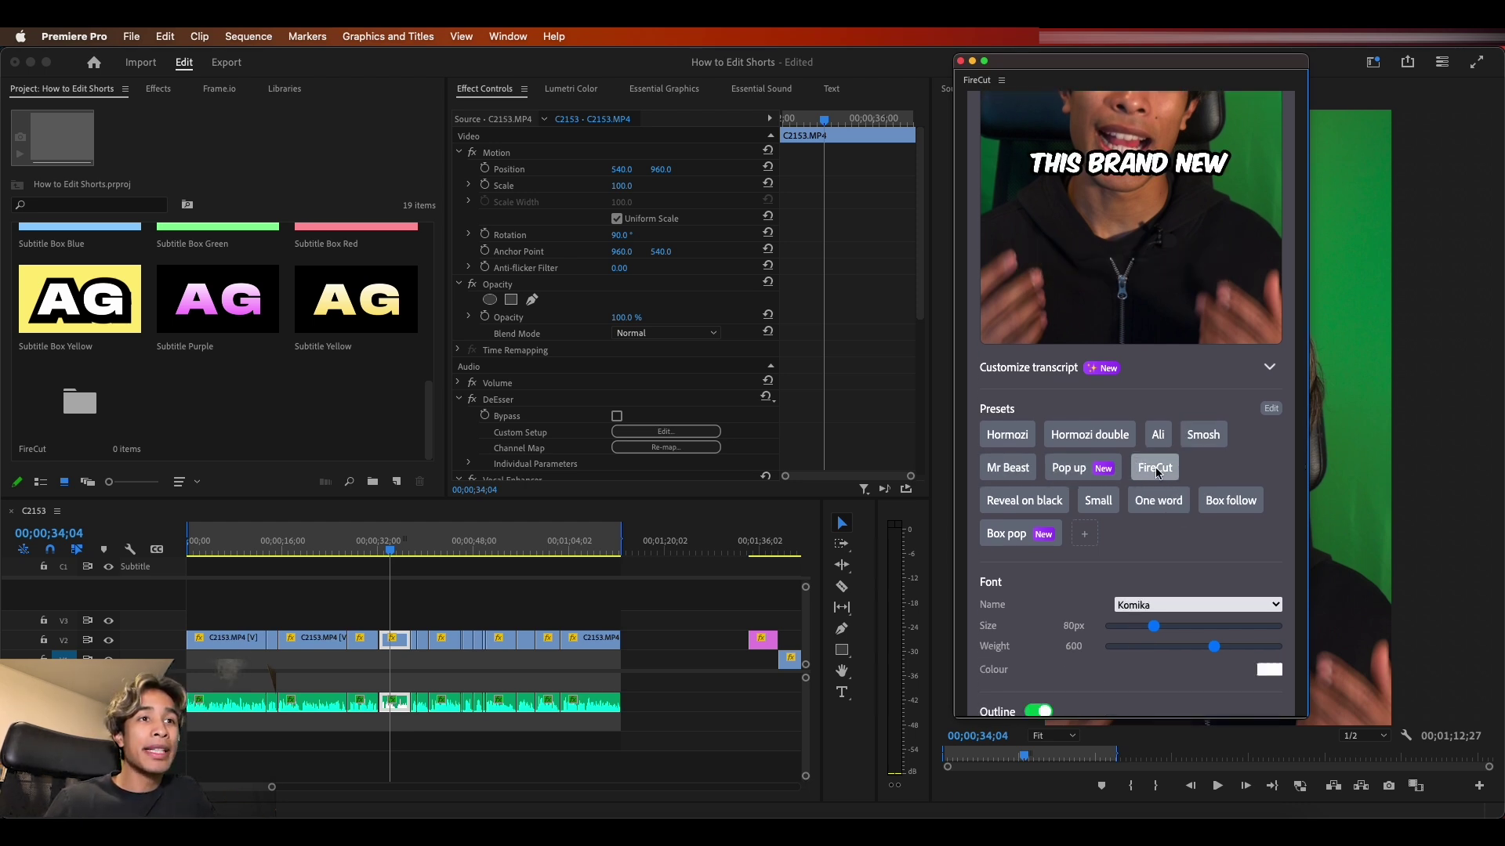
click(1158, 501)
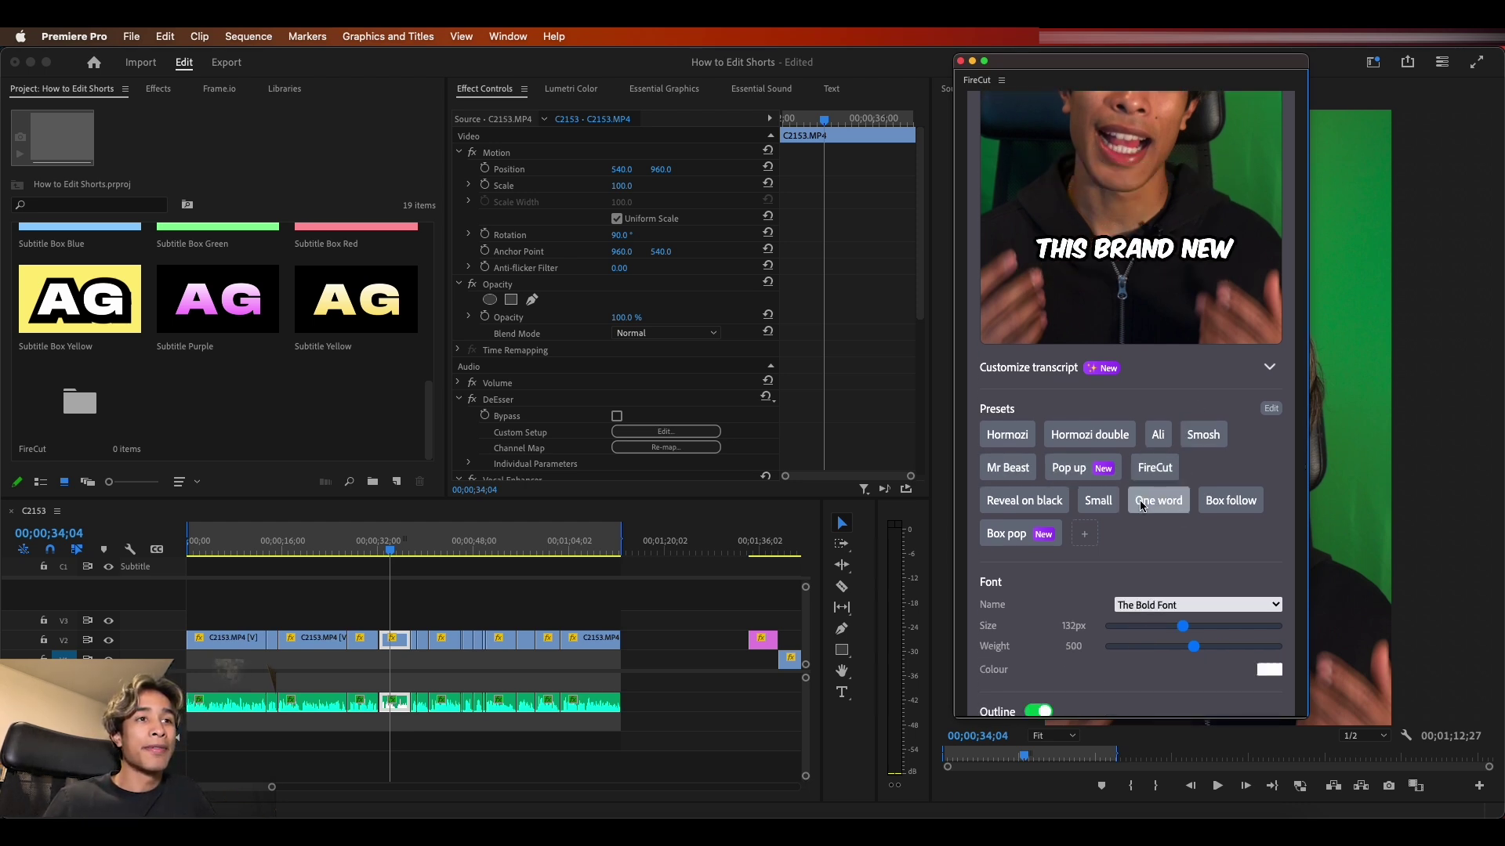
click(1113, 501)
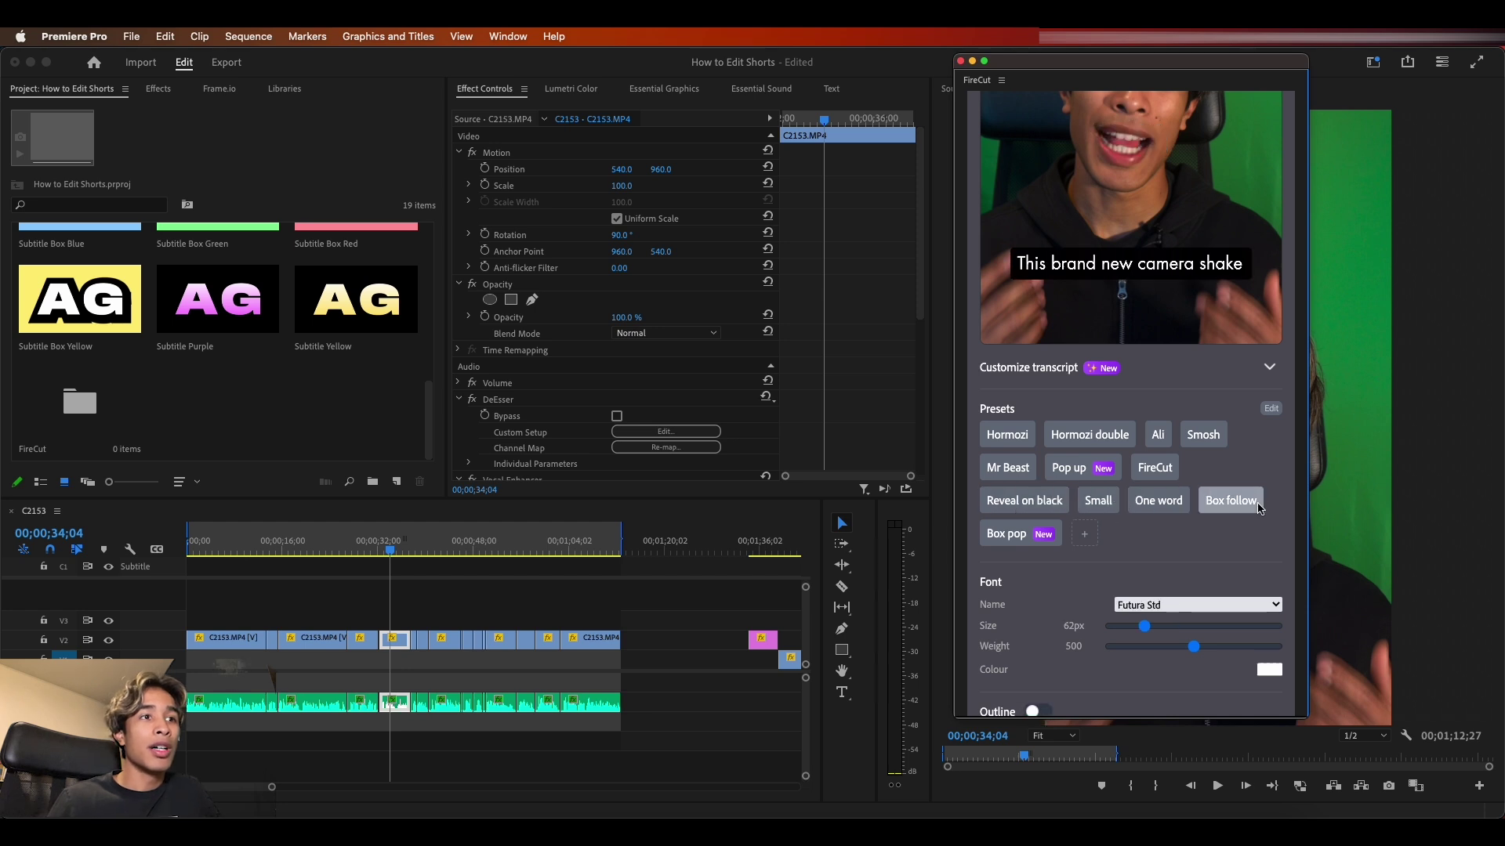
click(1230, 501)
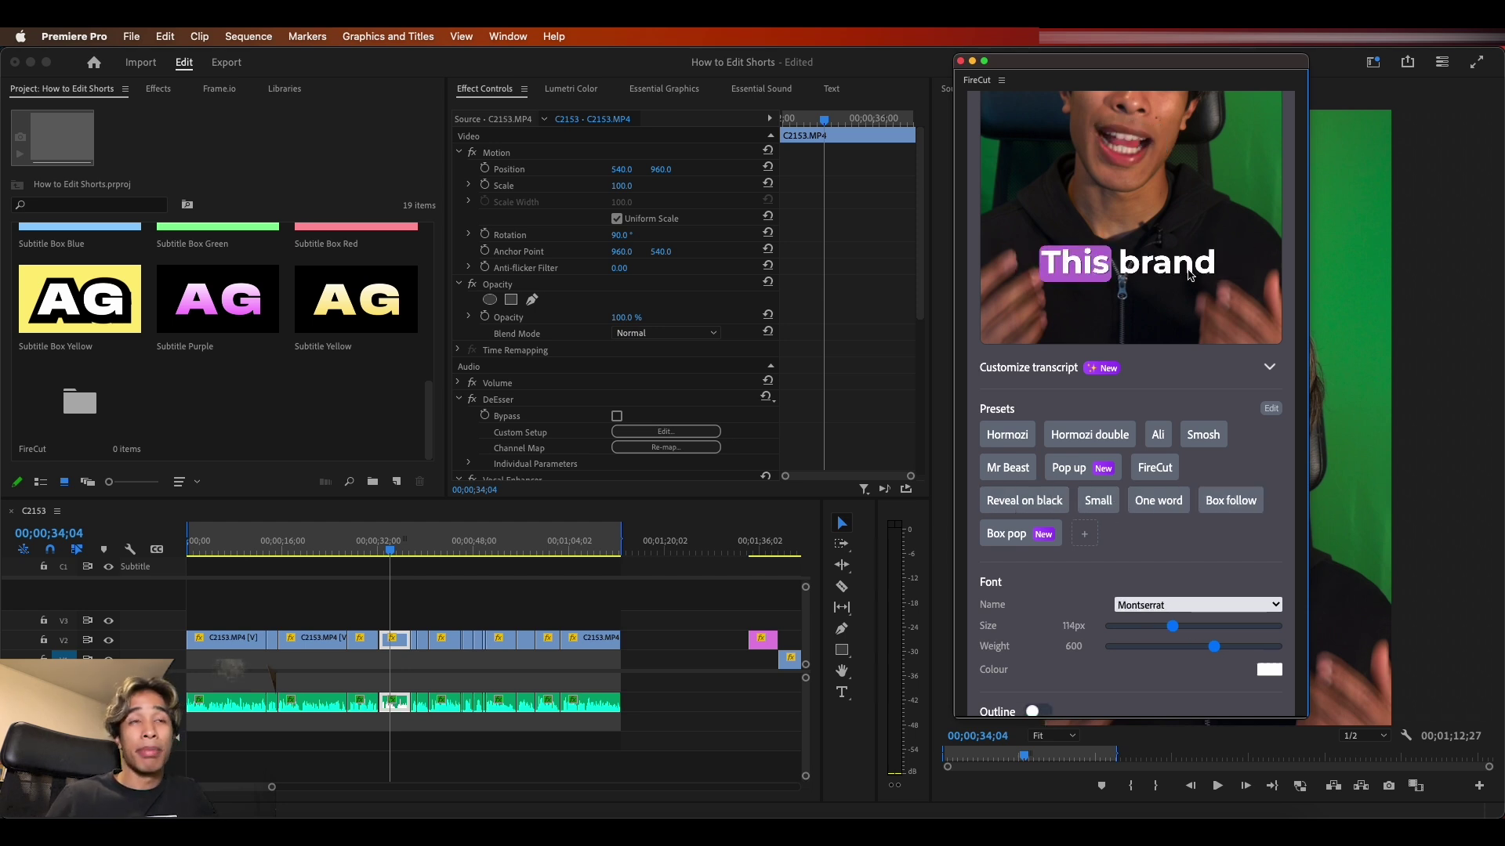
Step: Compare Ali and Hormozi double, then settle on single-line green-and-white Hormozi captions
click(1158, 435)
click(1090, 436)
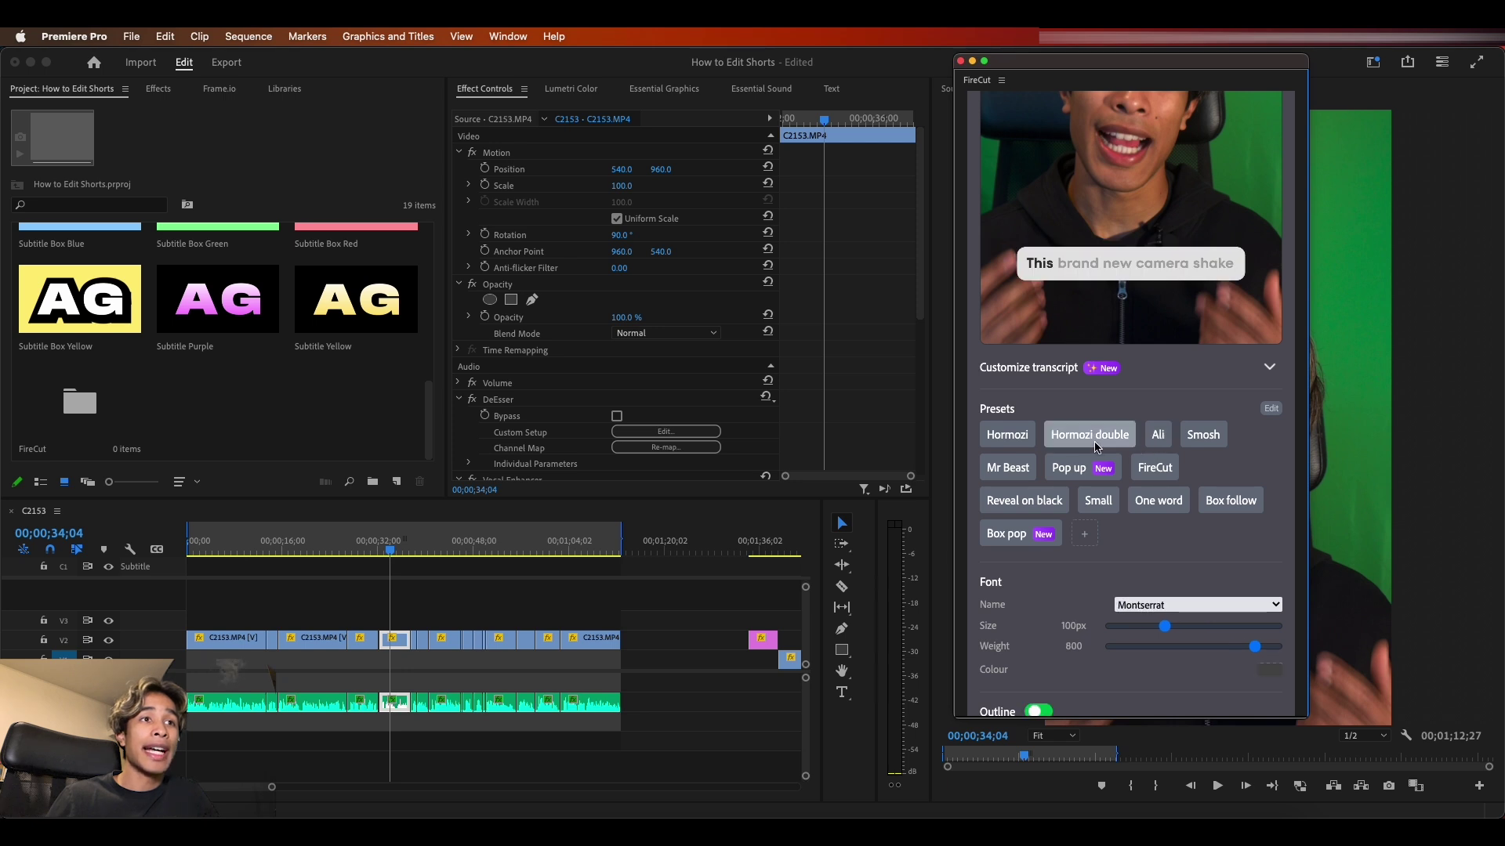
click(1021, 441)
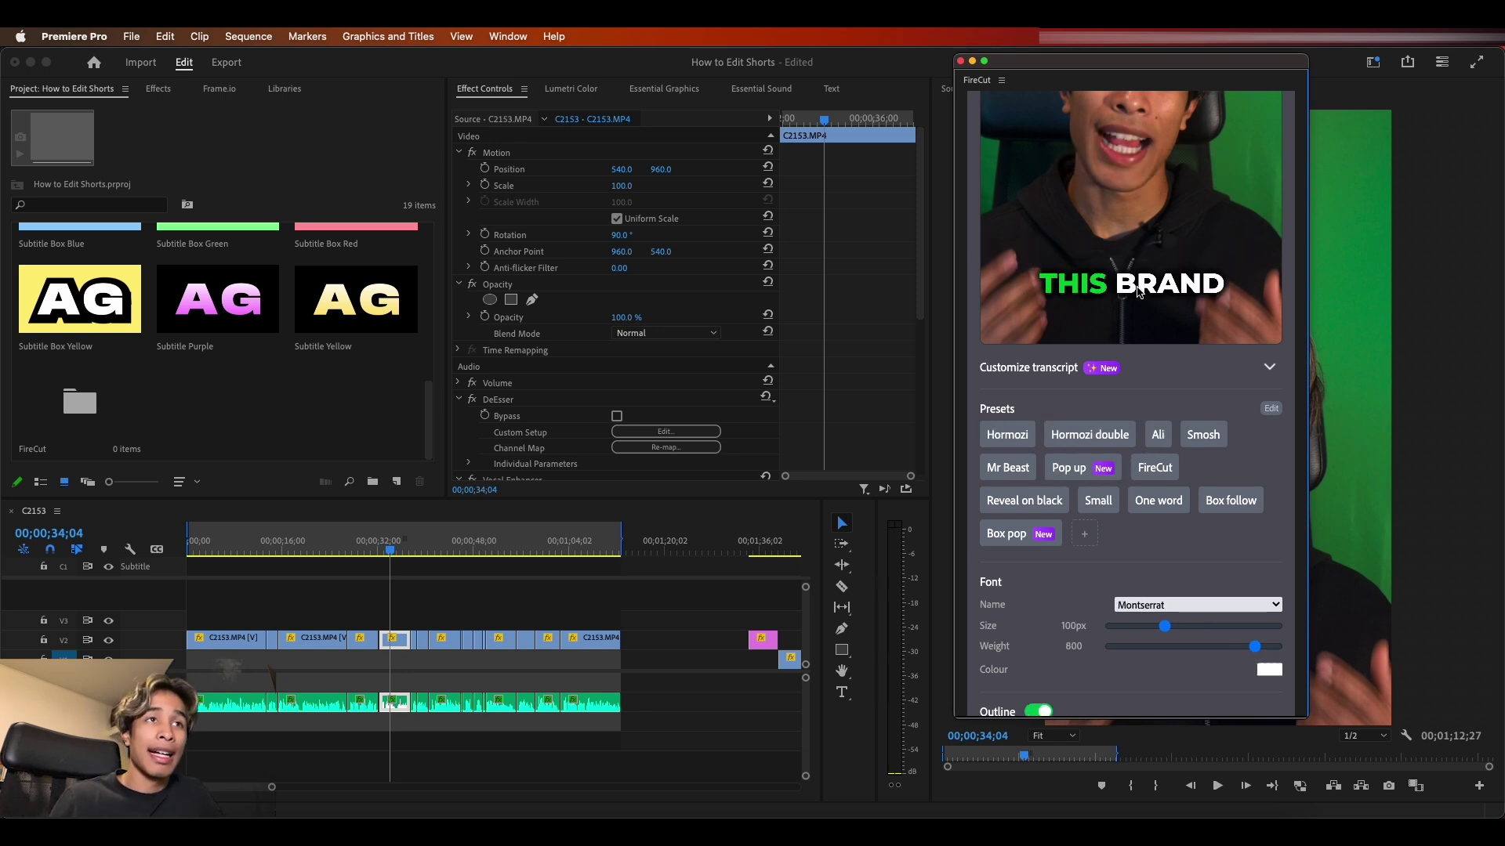
scroll(1241, 514, down, 3)
Step: Render the Hormozi captions into the sequence as a new V4 track
scroll(1241, 515, down, 5)
click(1120, 655)
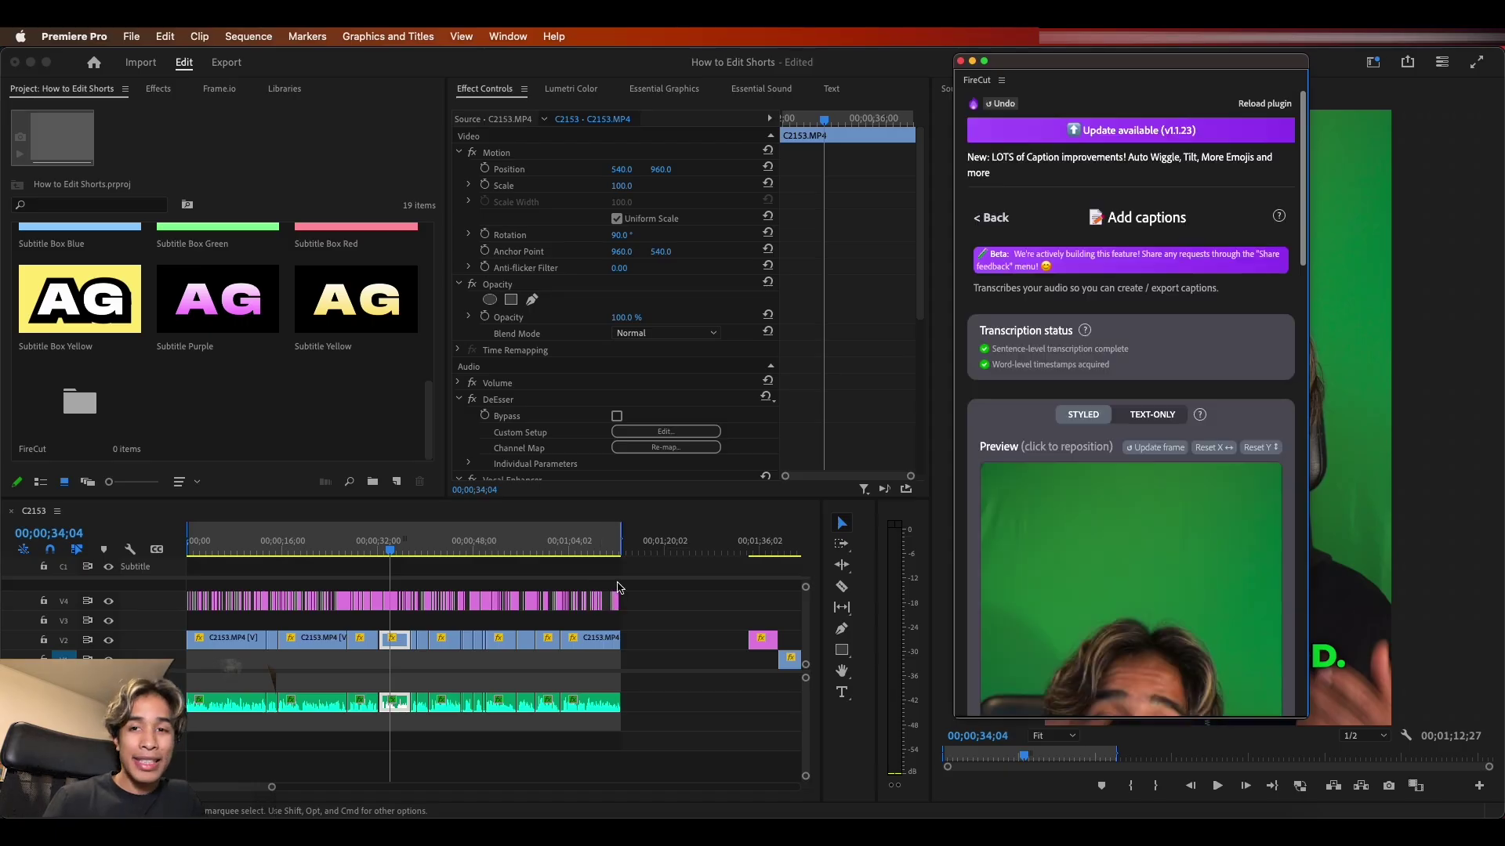
click(272, 594)
Step: Play the sequence from the start to preview the captions, then show the Text panel
key(Home)
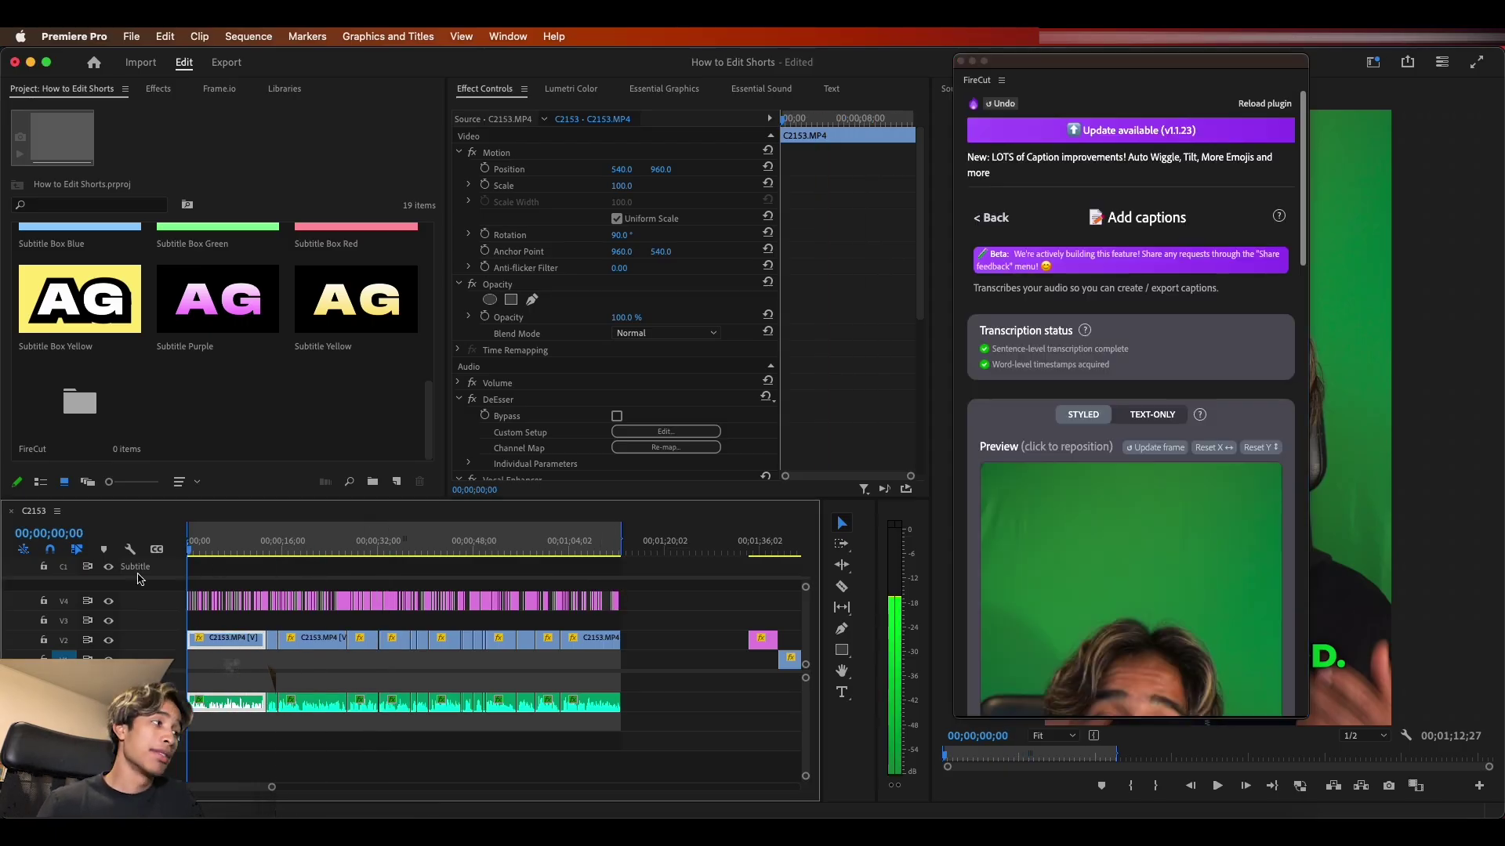
key(space)
key(space)
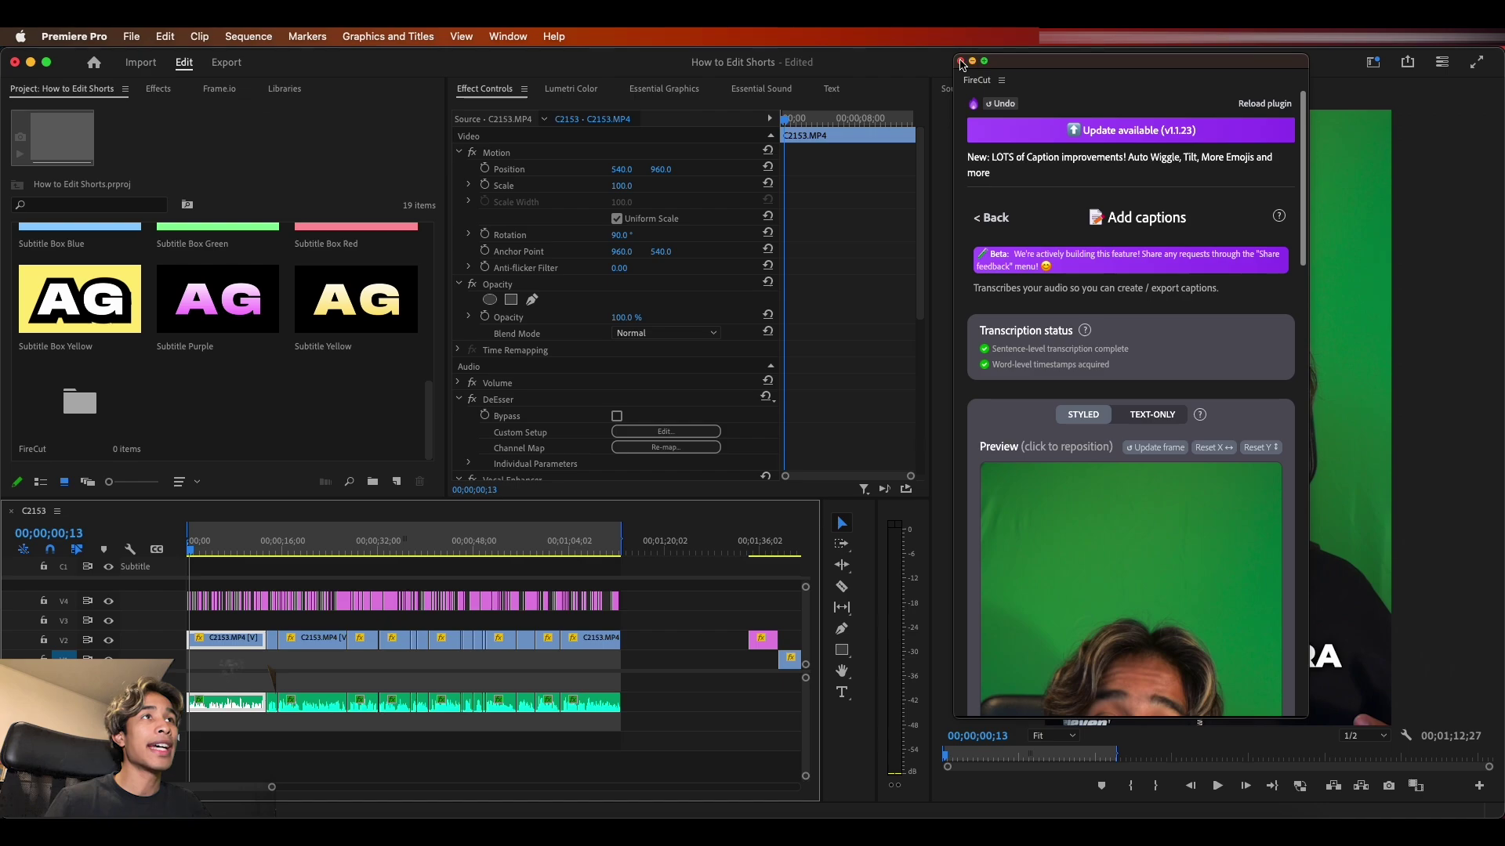
key(space)
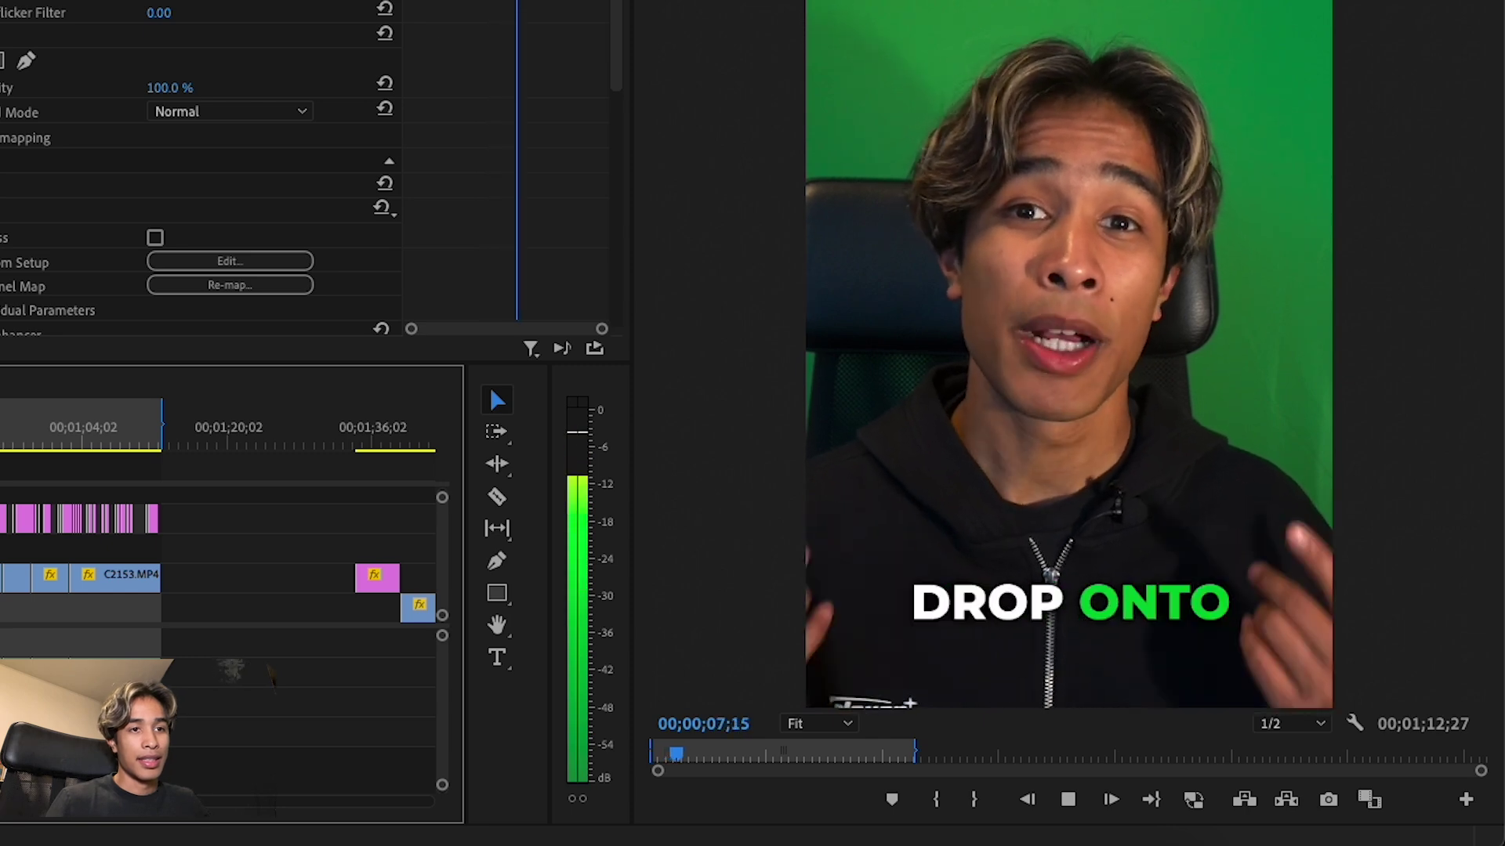
key(space)
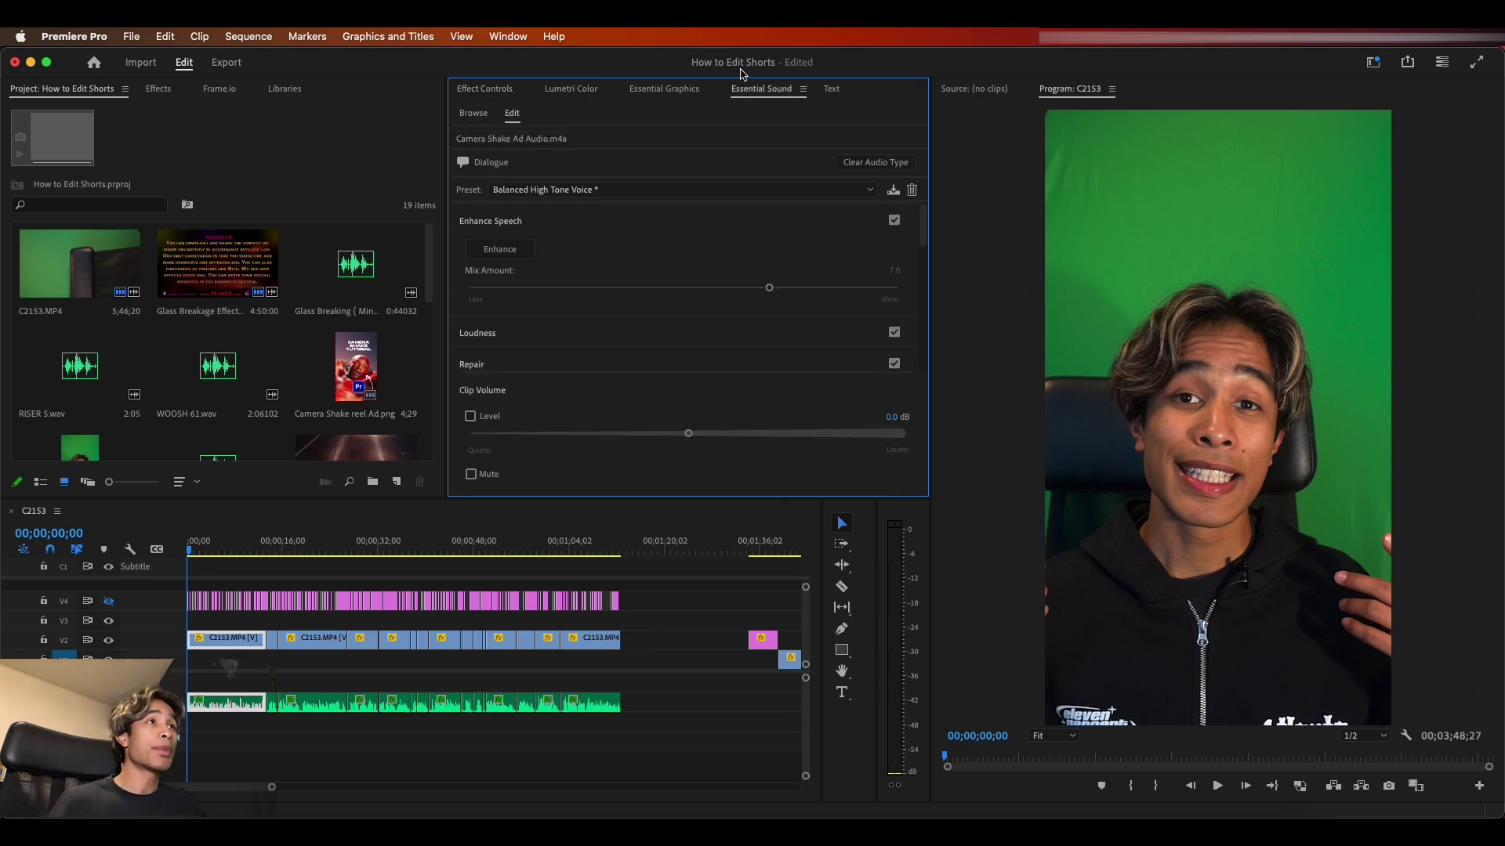
click(830, 89)
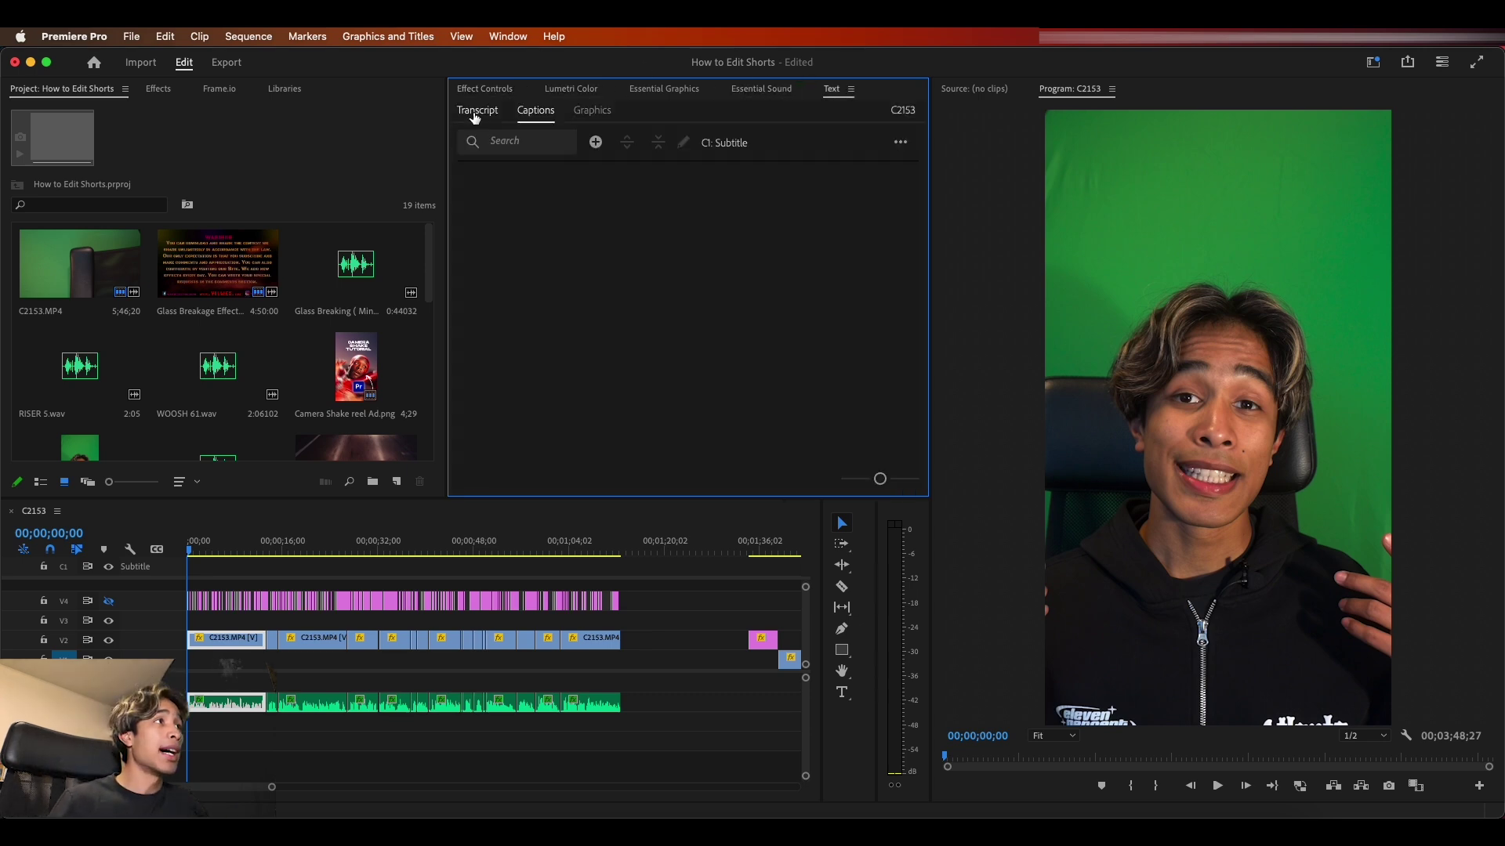
Step: Show the timestamped speech transcript in the Text panel's Transcript tab
click(474, 111)
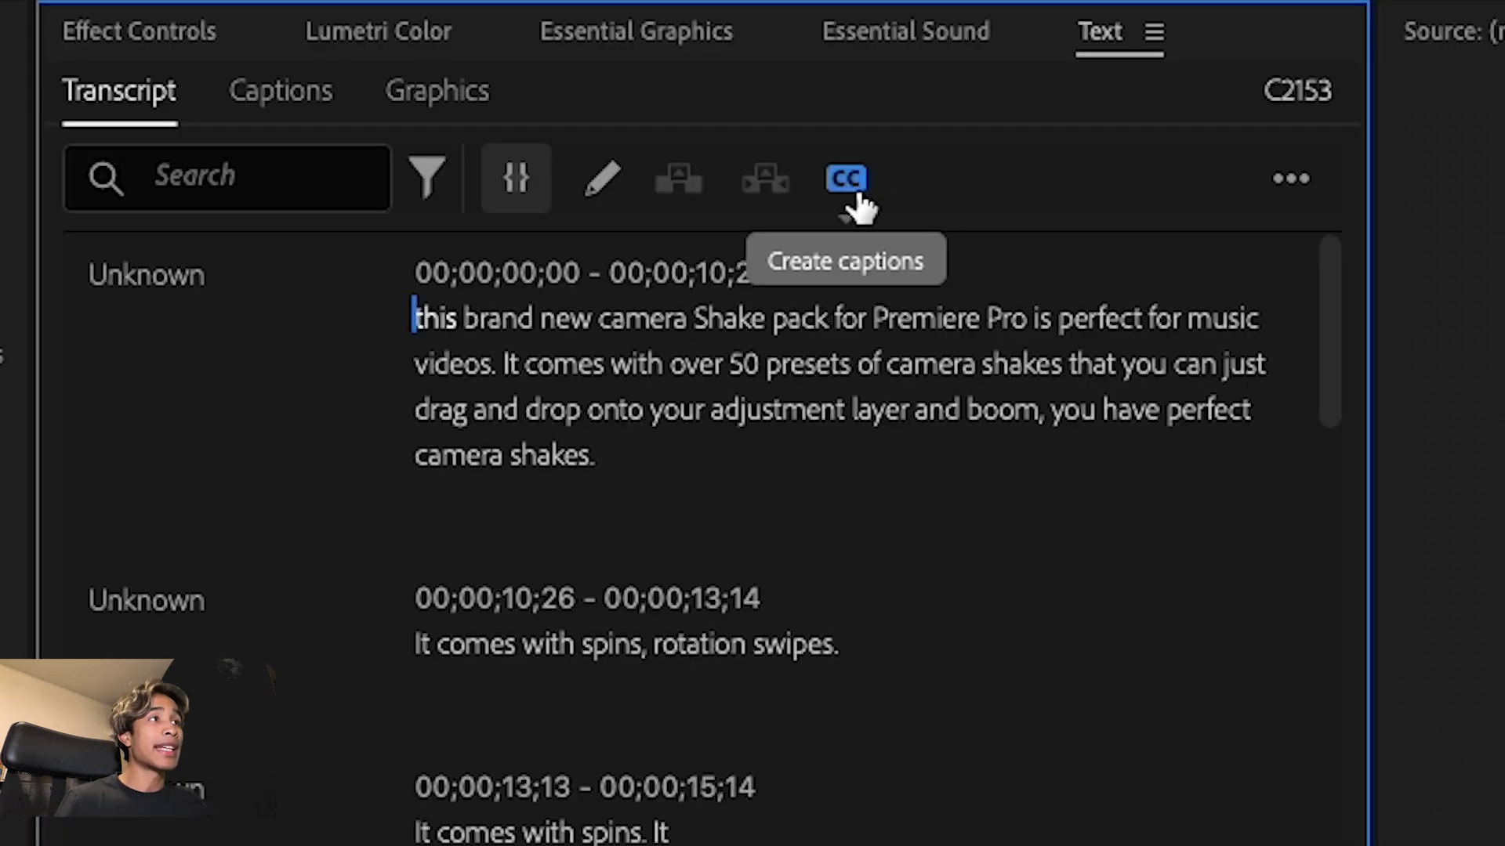
Step: Create single-line captions: 20-character maximum, 1.6-second minimum duration, caption style None
click(740, 142)
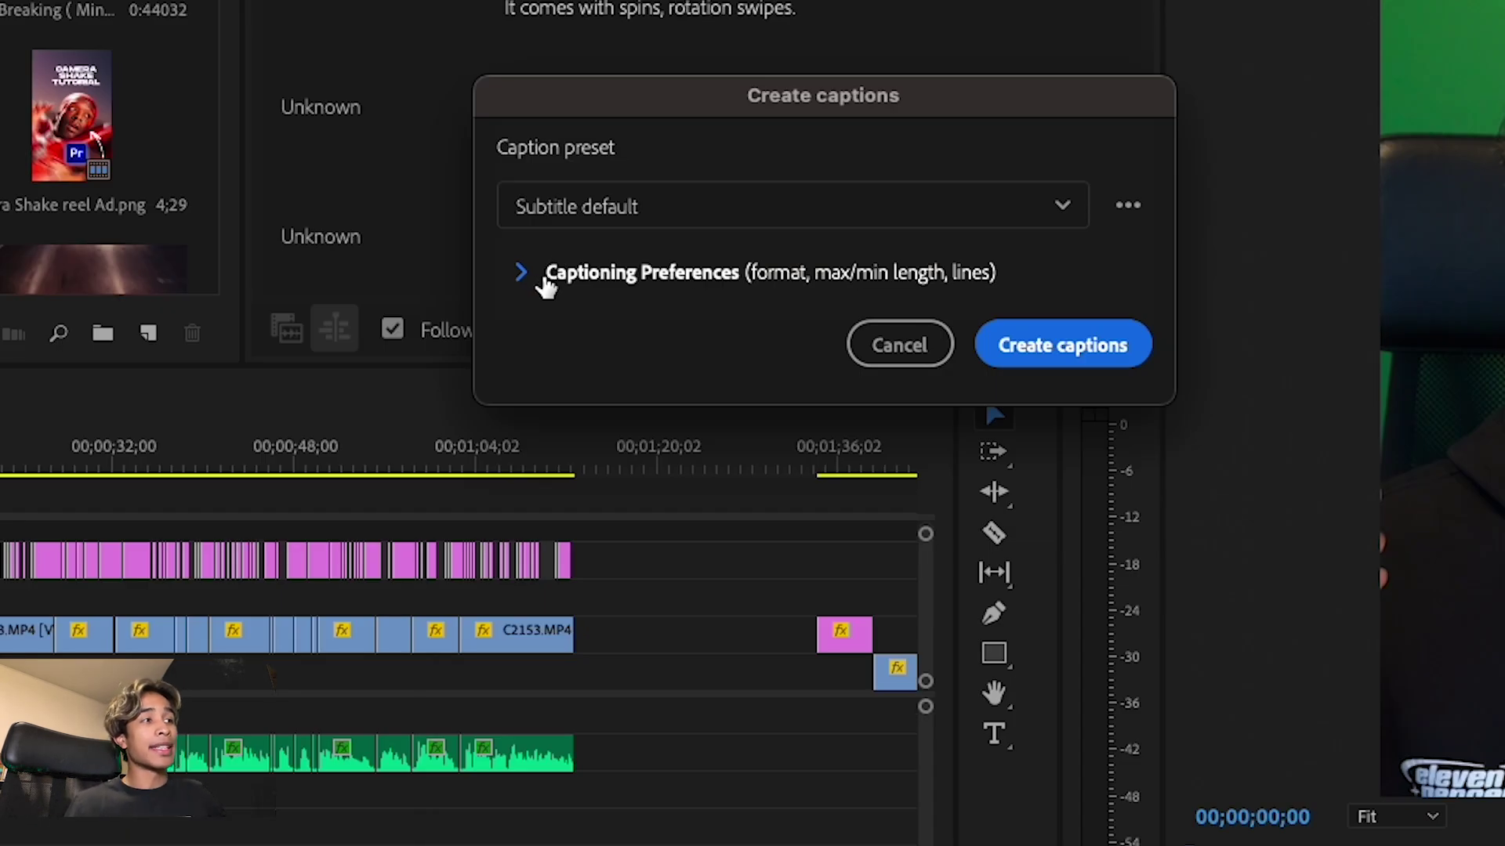
click(545, 276)
drag(770, 64, 779, 0)
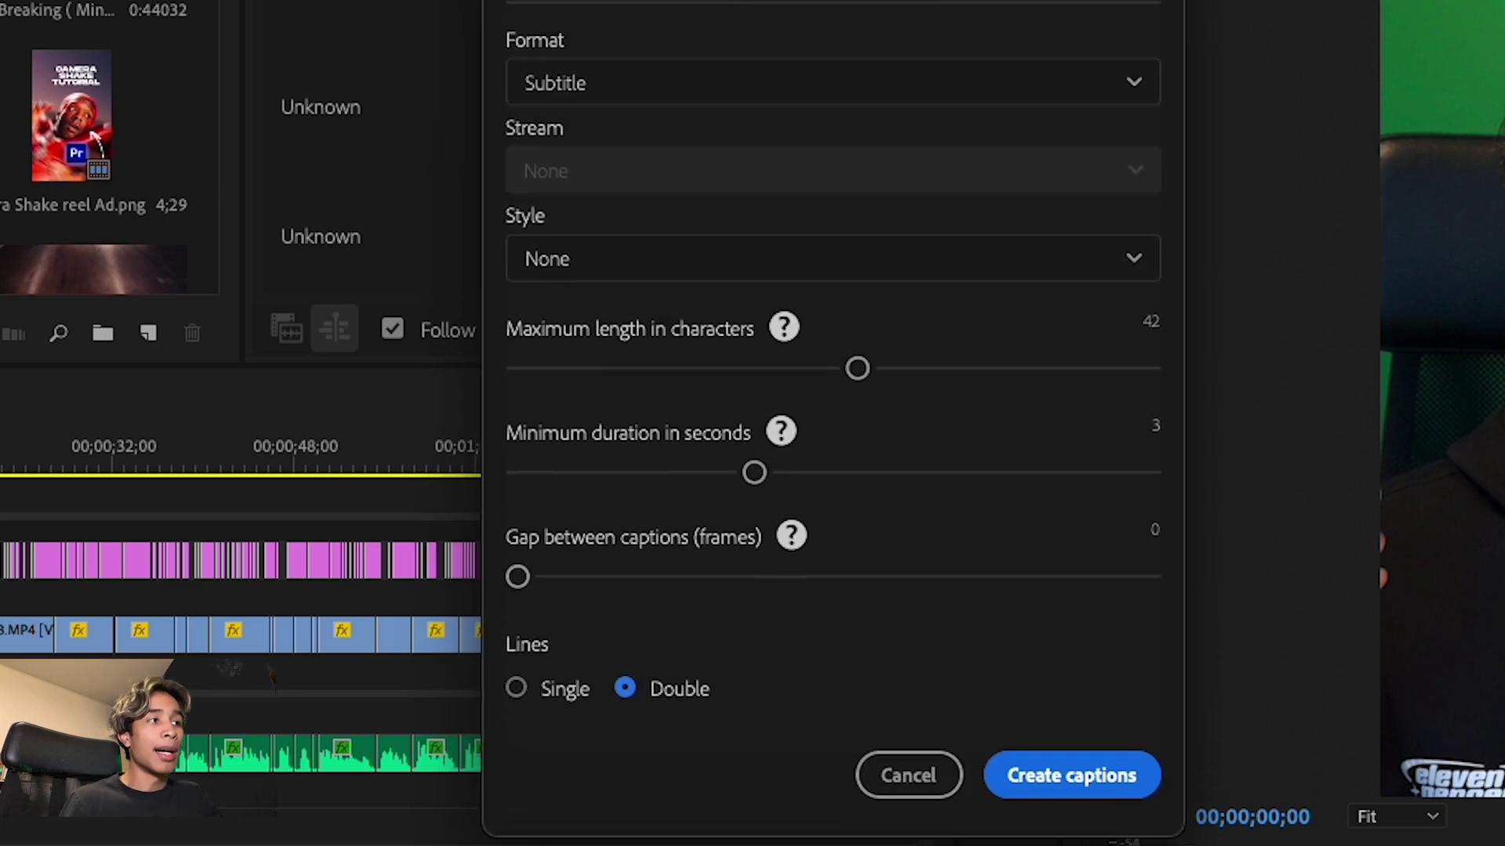
drag(853, 366, 742, 409)
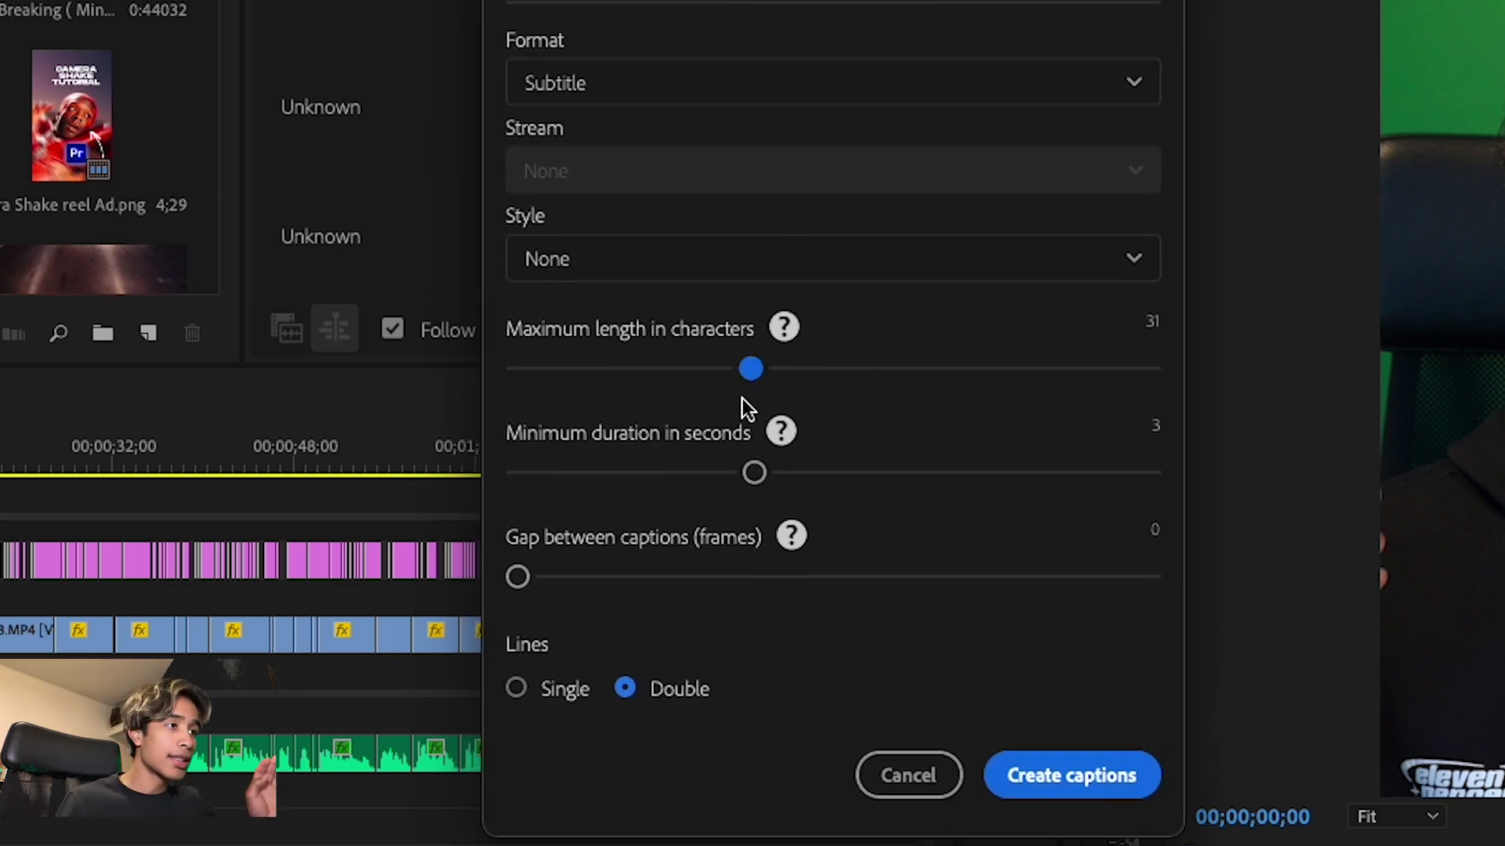
drag(753, 473, 608, 473)
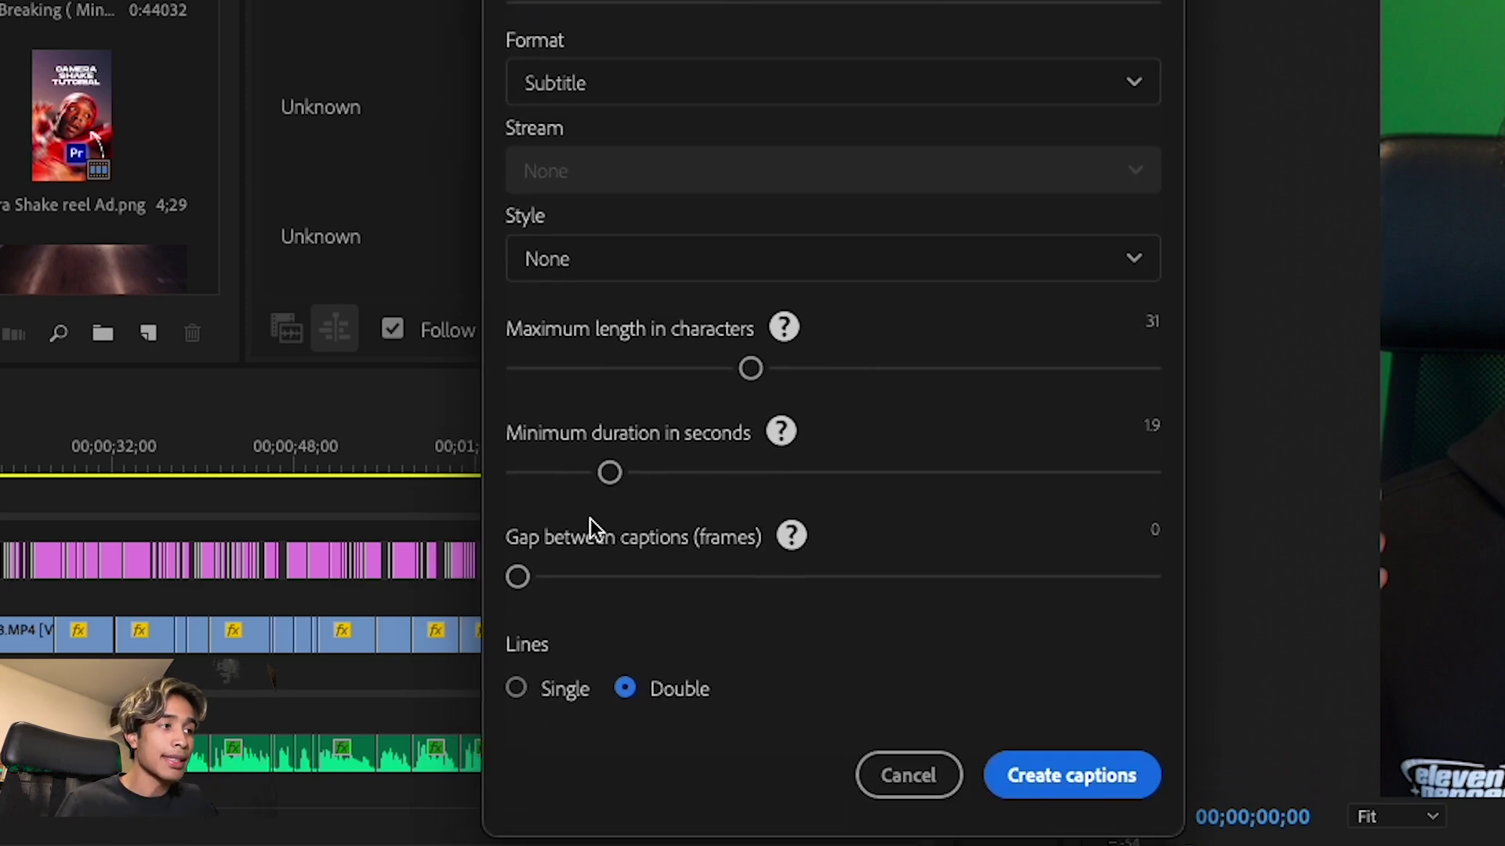
click(518, 688)
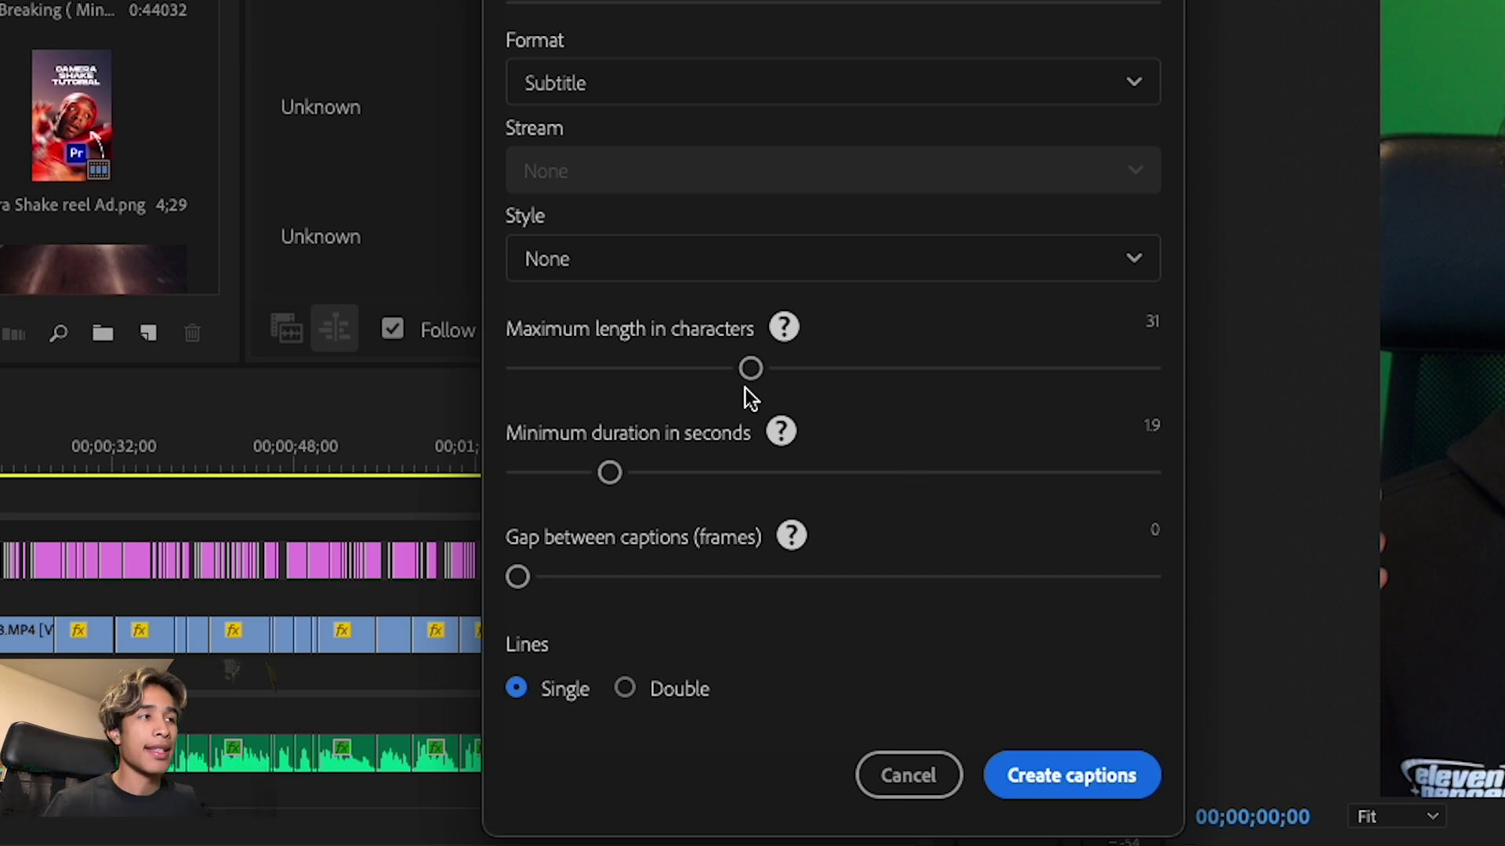
drag(749, 364, 641, 393)
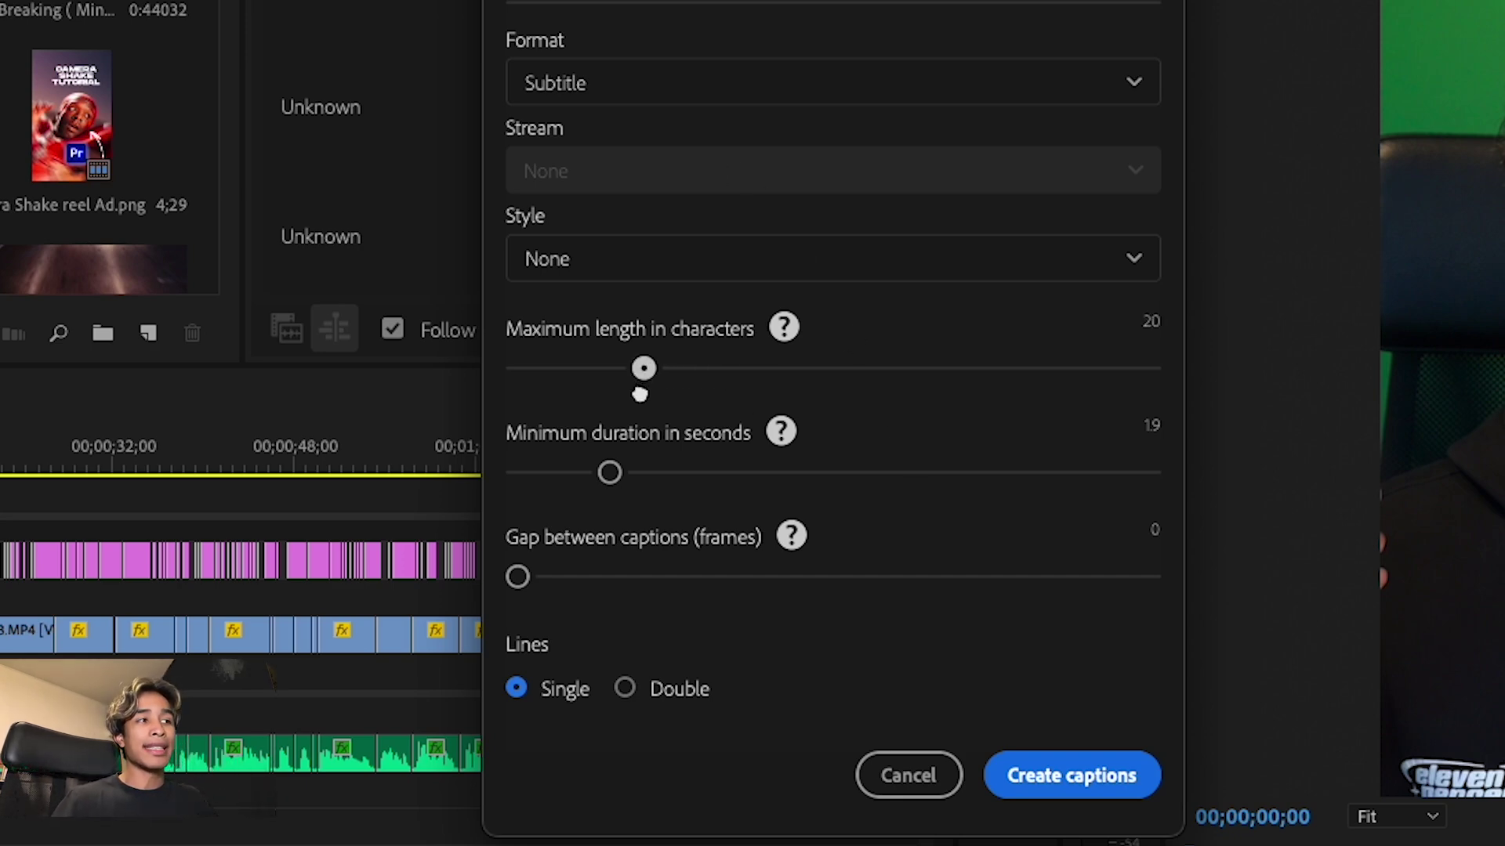
drag(595, 478, 559, 483)
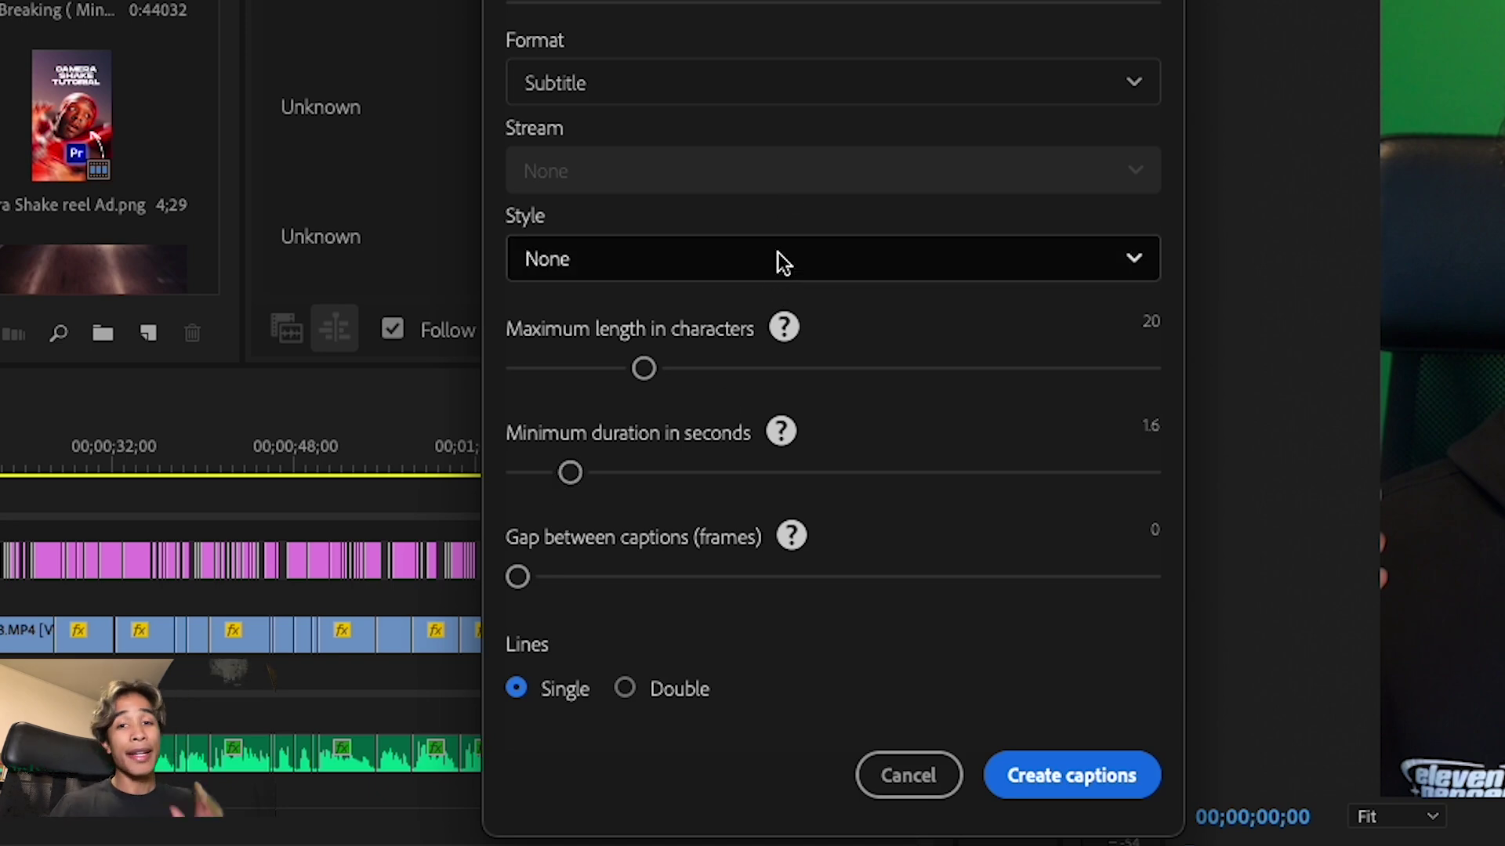
click(570, 265)
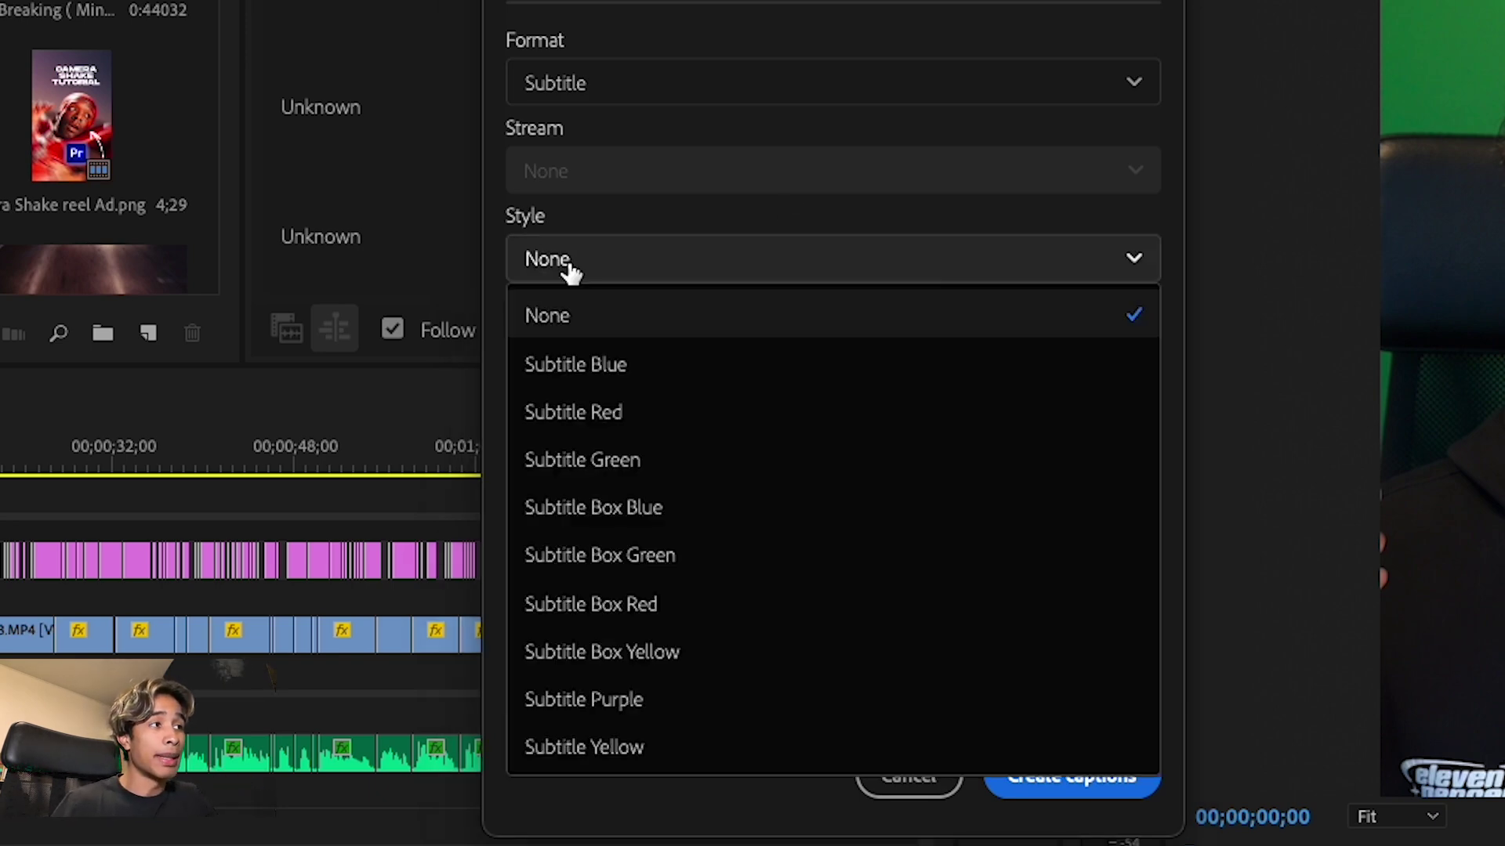
click(794, 252)
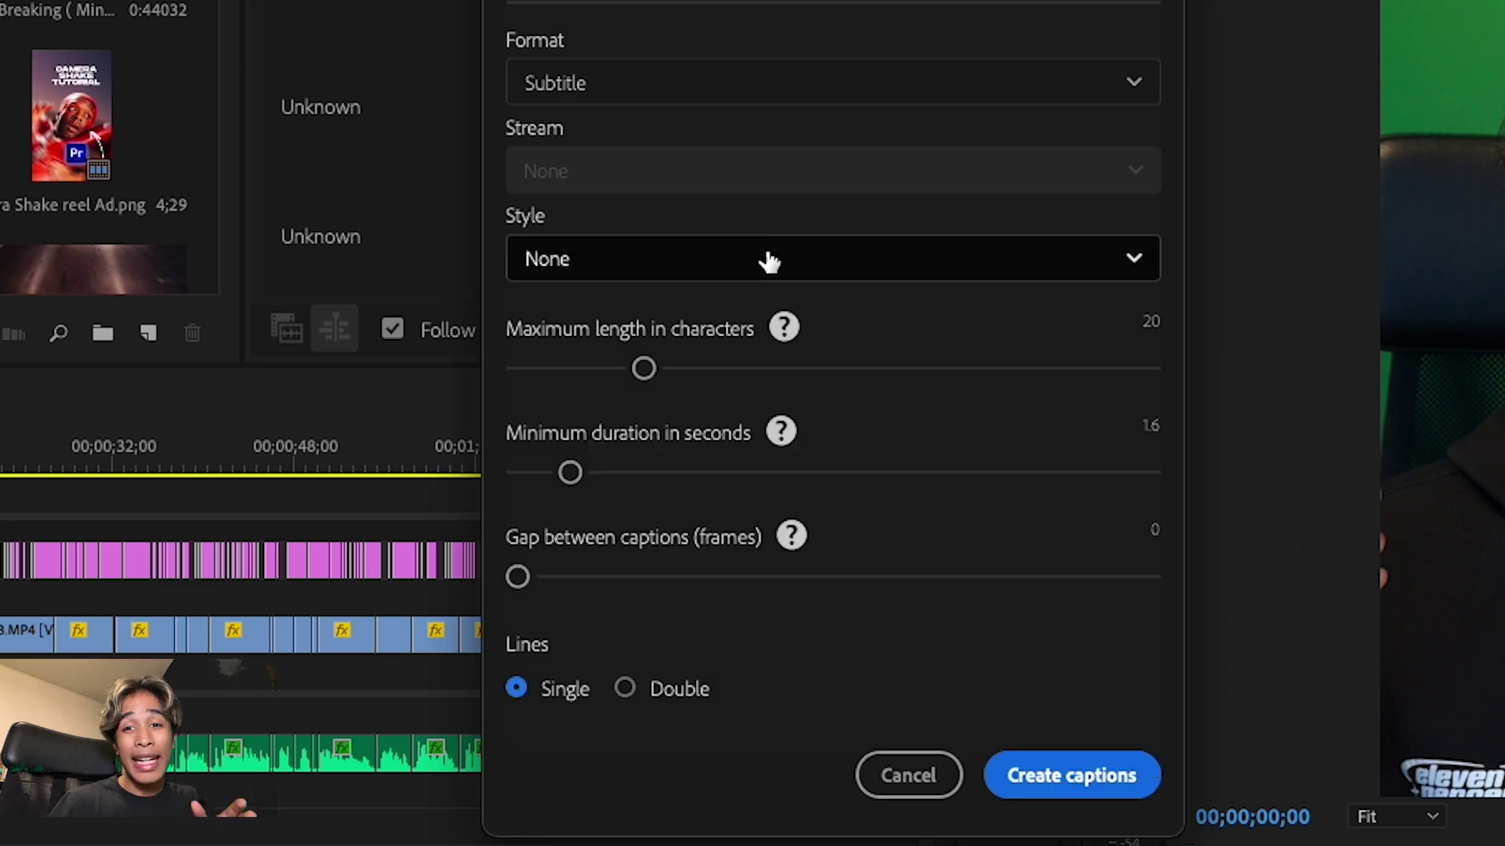
click(1068, 776)
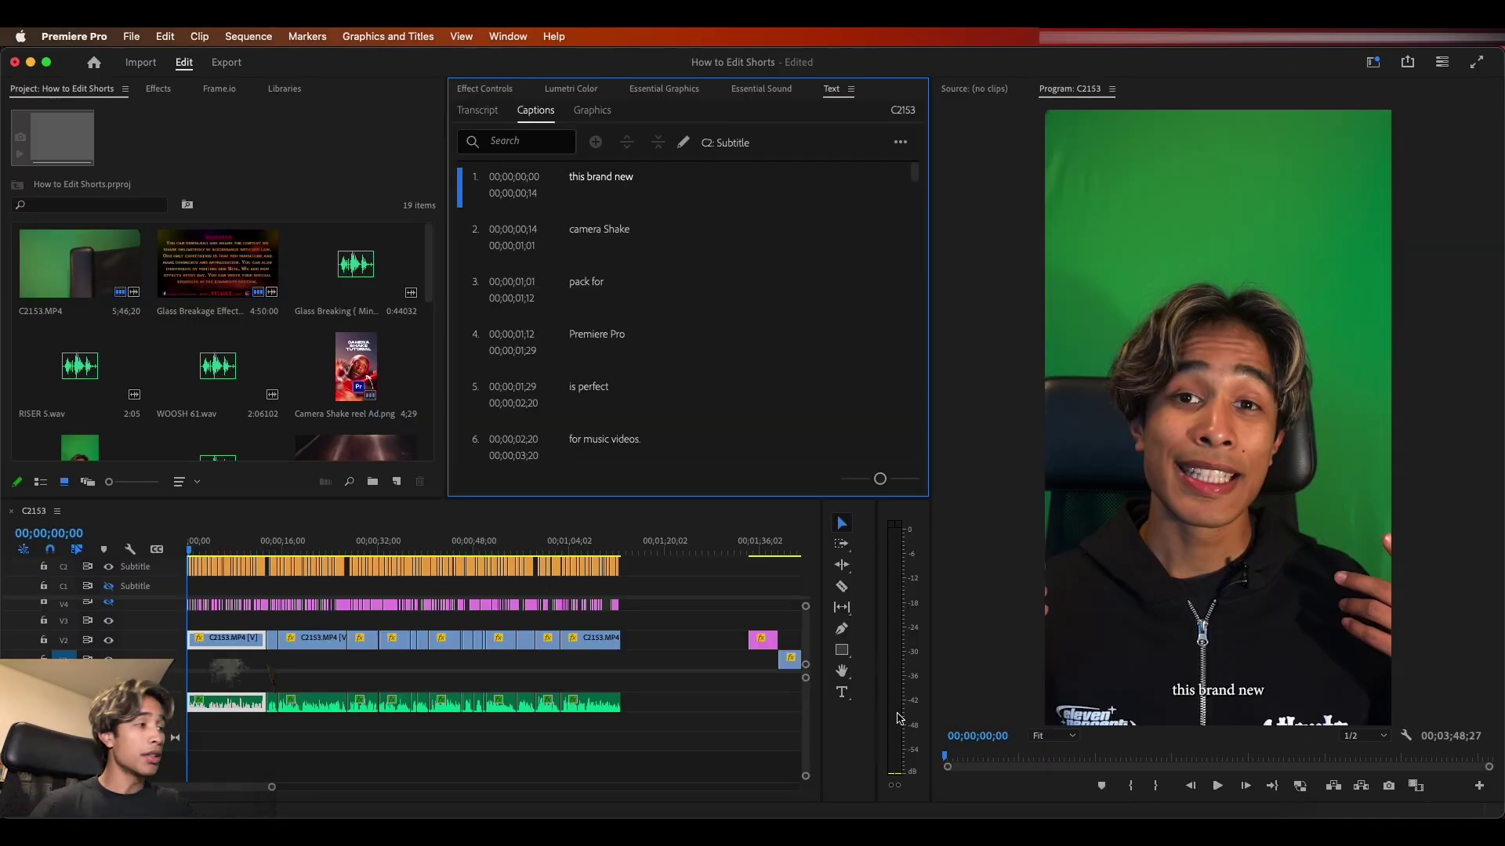
Step: Zoom the timeline in on the new C2 subtitle clips and focus the captions list
scroll(352, 627, right, 2)
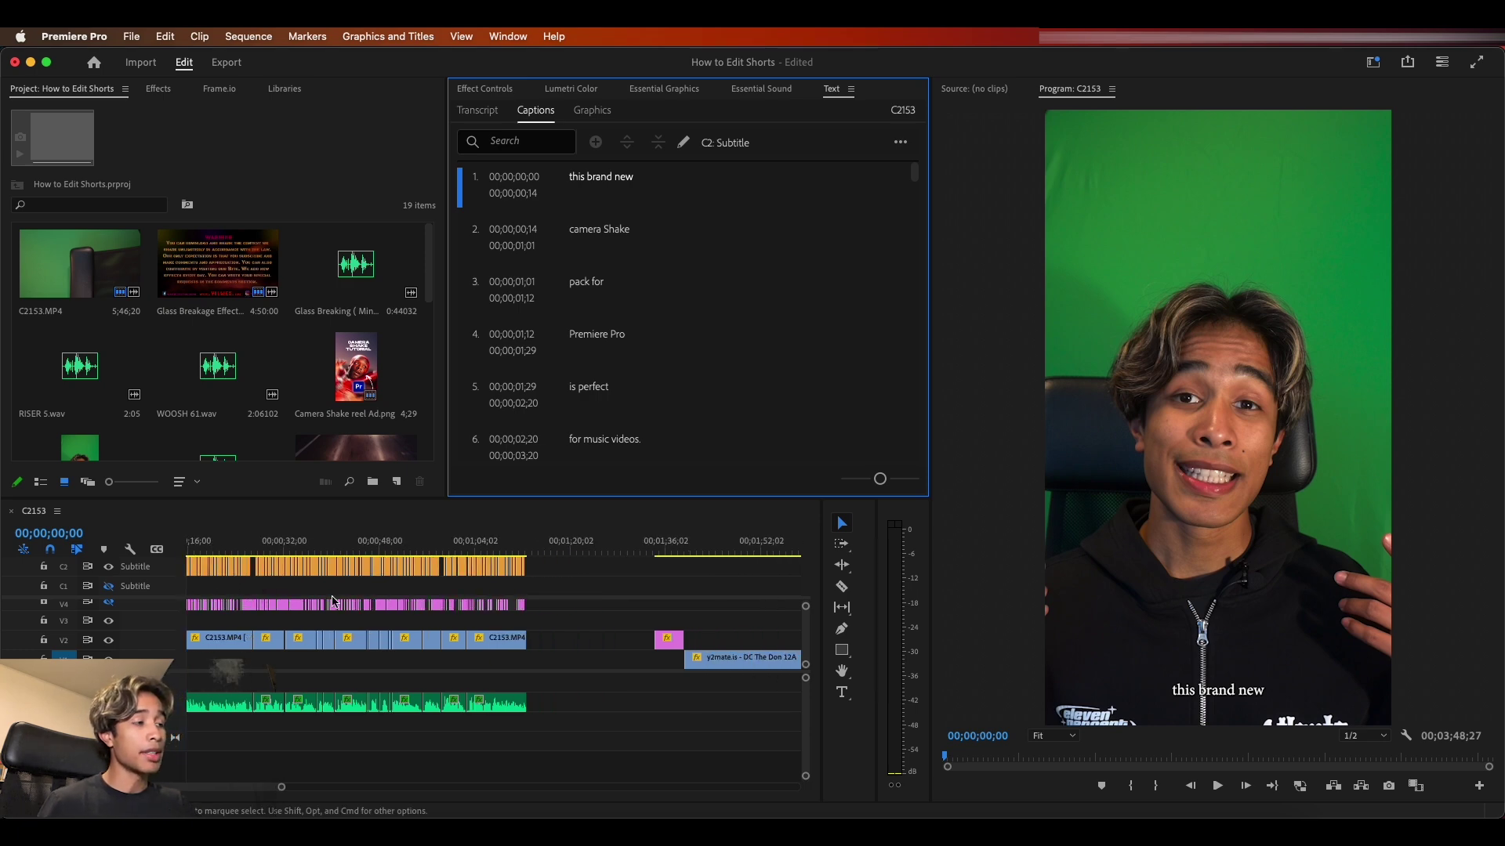
scroll(391, 619, left, 2)
key(=)
key(=)
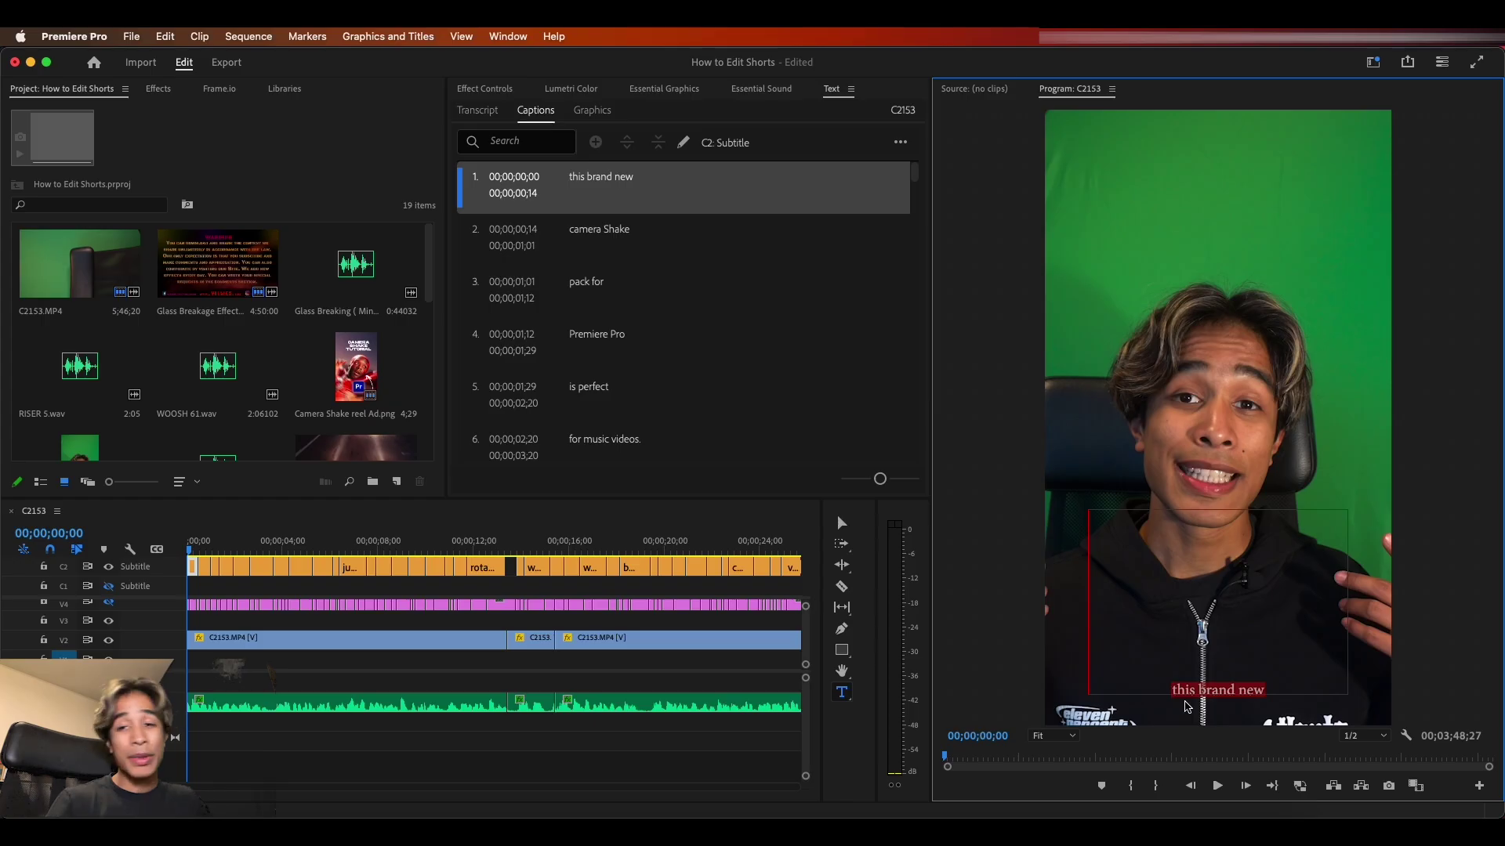
click(853, 118)
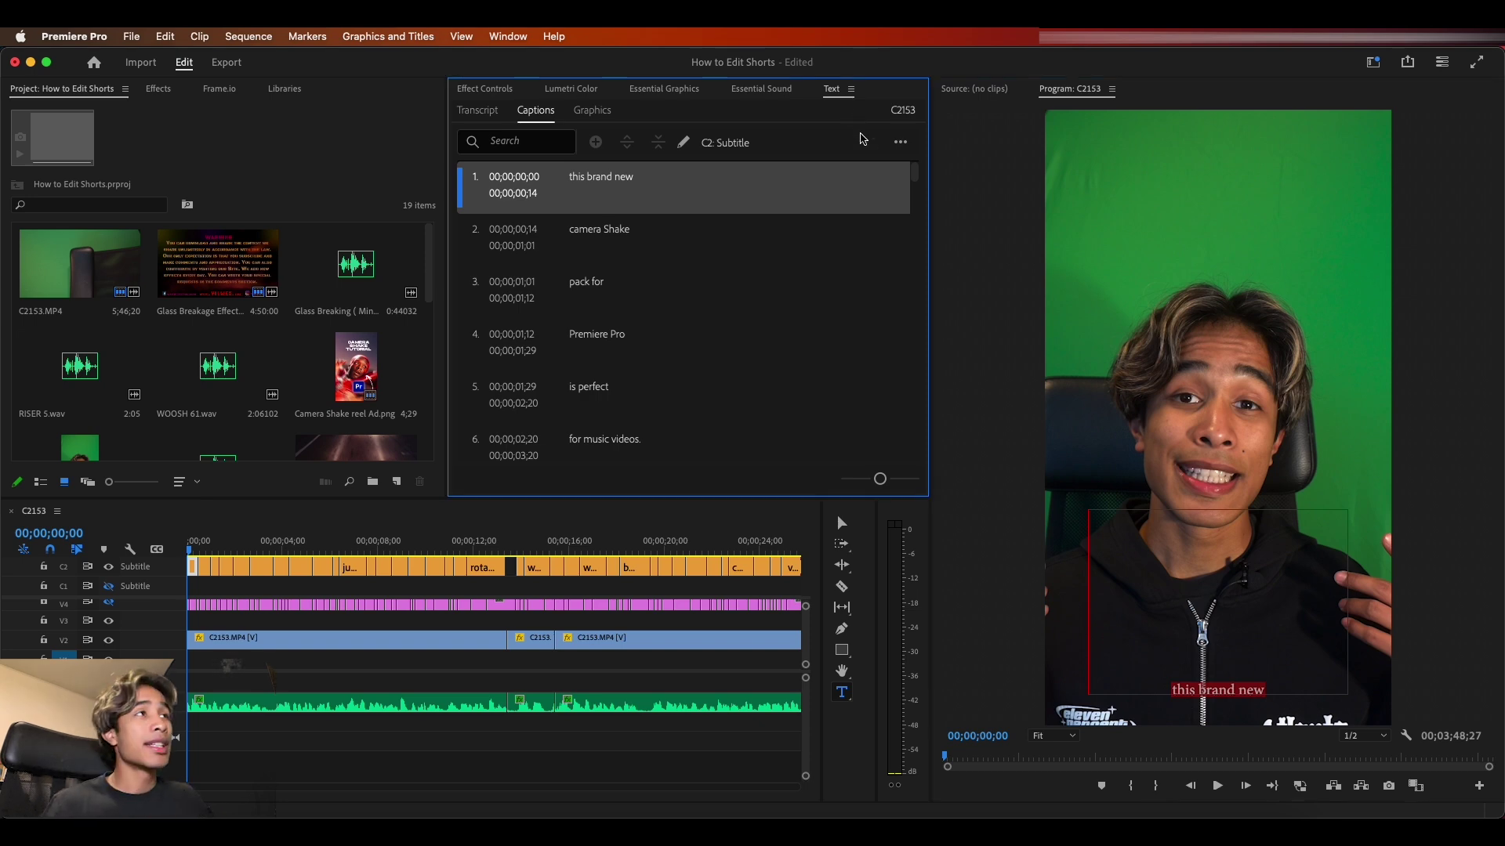
Step: Try a red fill and a larger font size on the captions in Essential Graphics
click(670, 91)
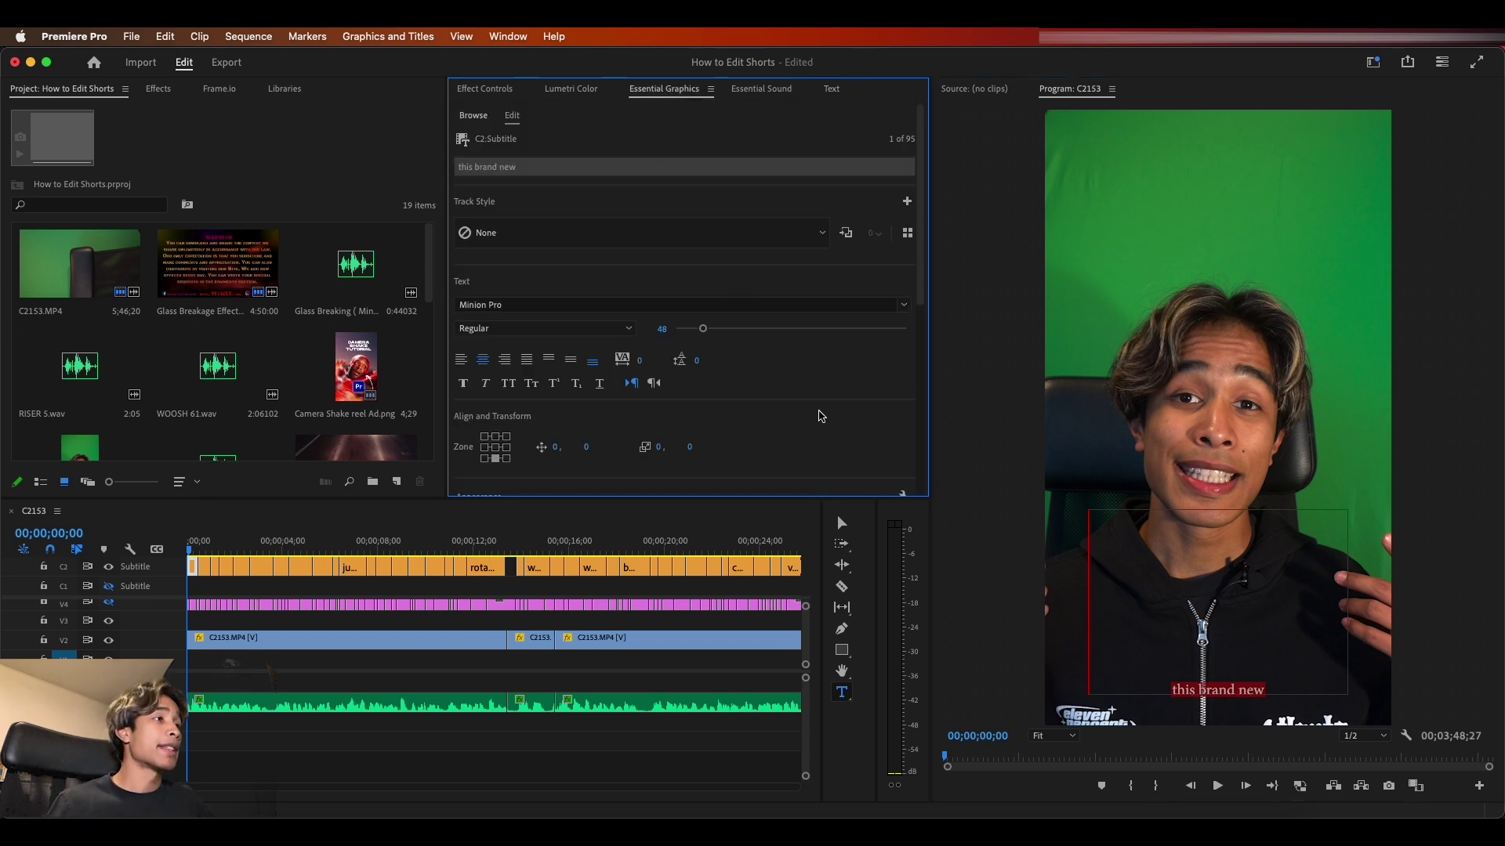
scroll(819, 419, down, 5)
scroll(685, 287, up, 3)
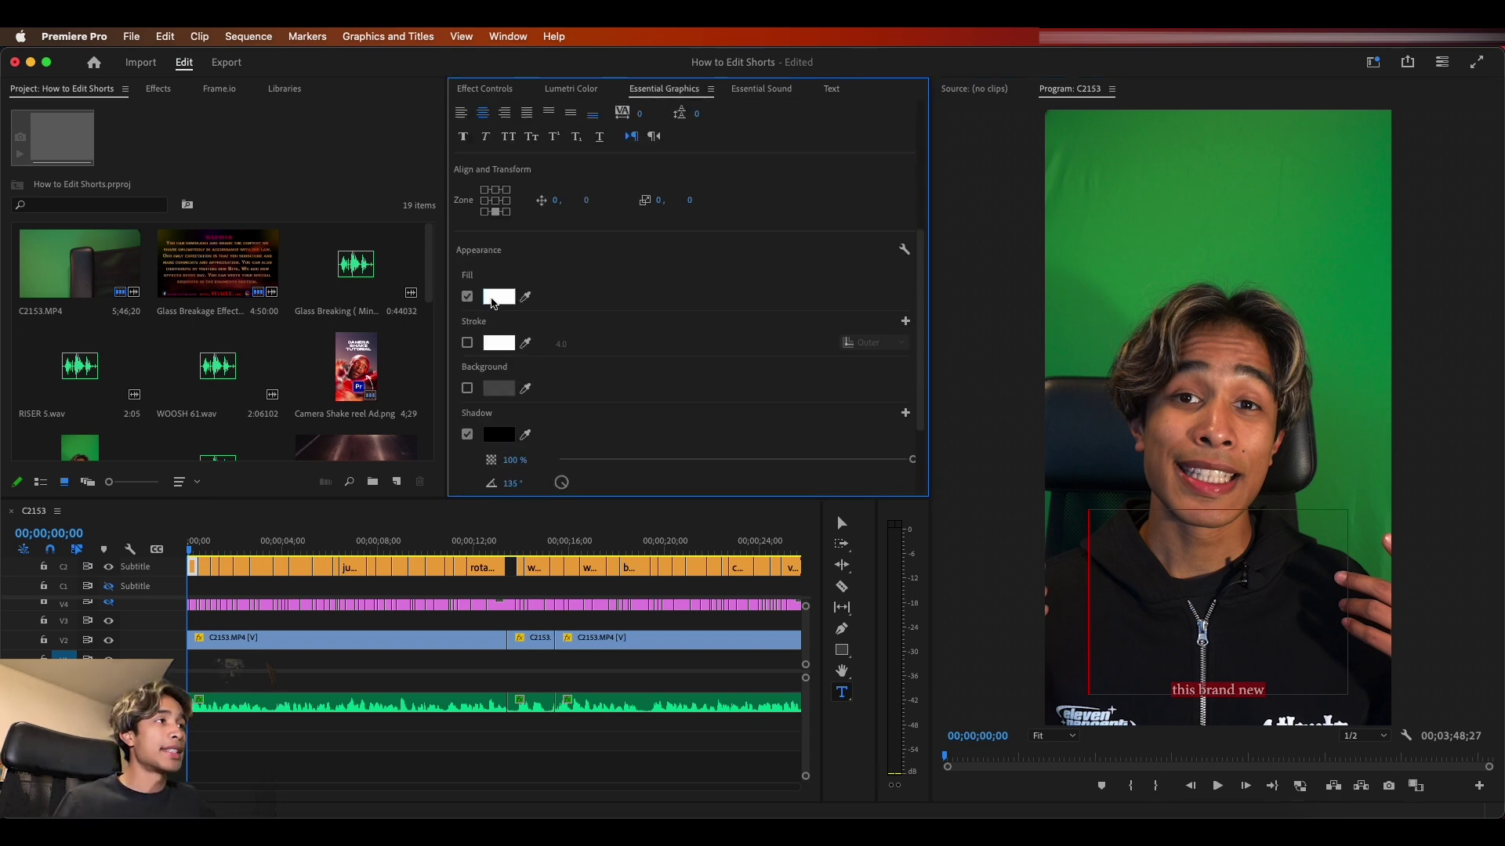
click(495, 301)
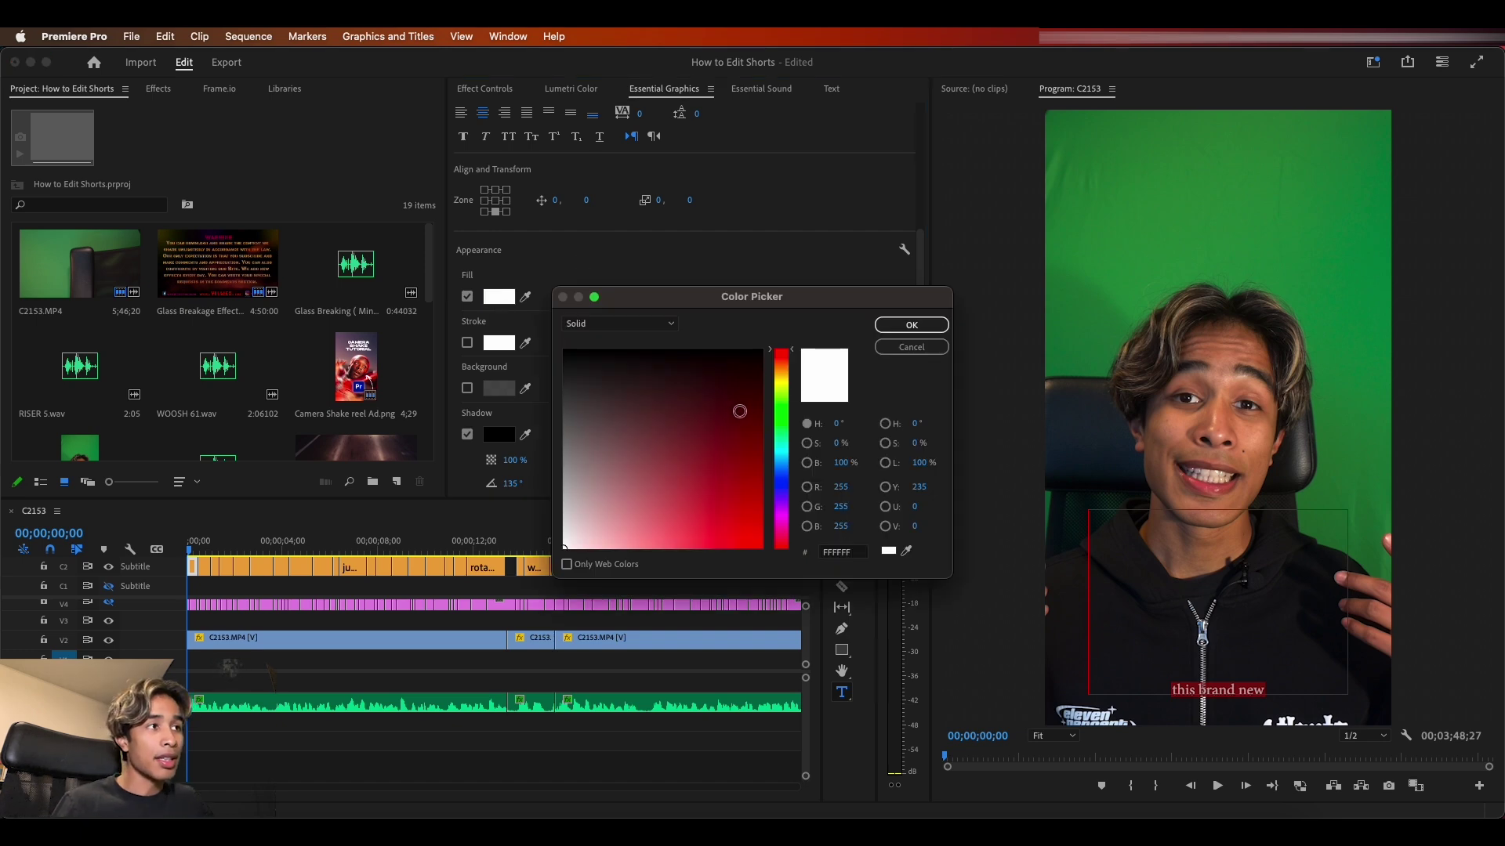
click(739, 410)
click(912, 325)
scroll(704, 333, up, 5)
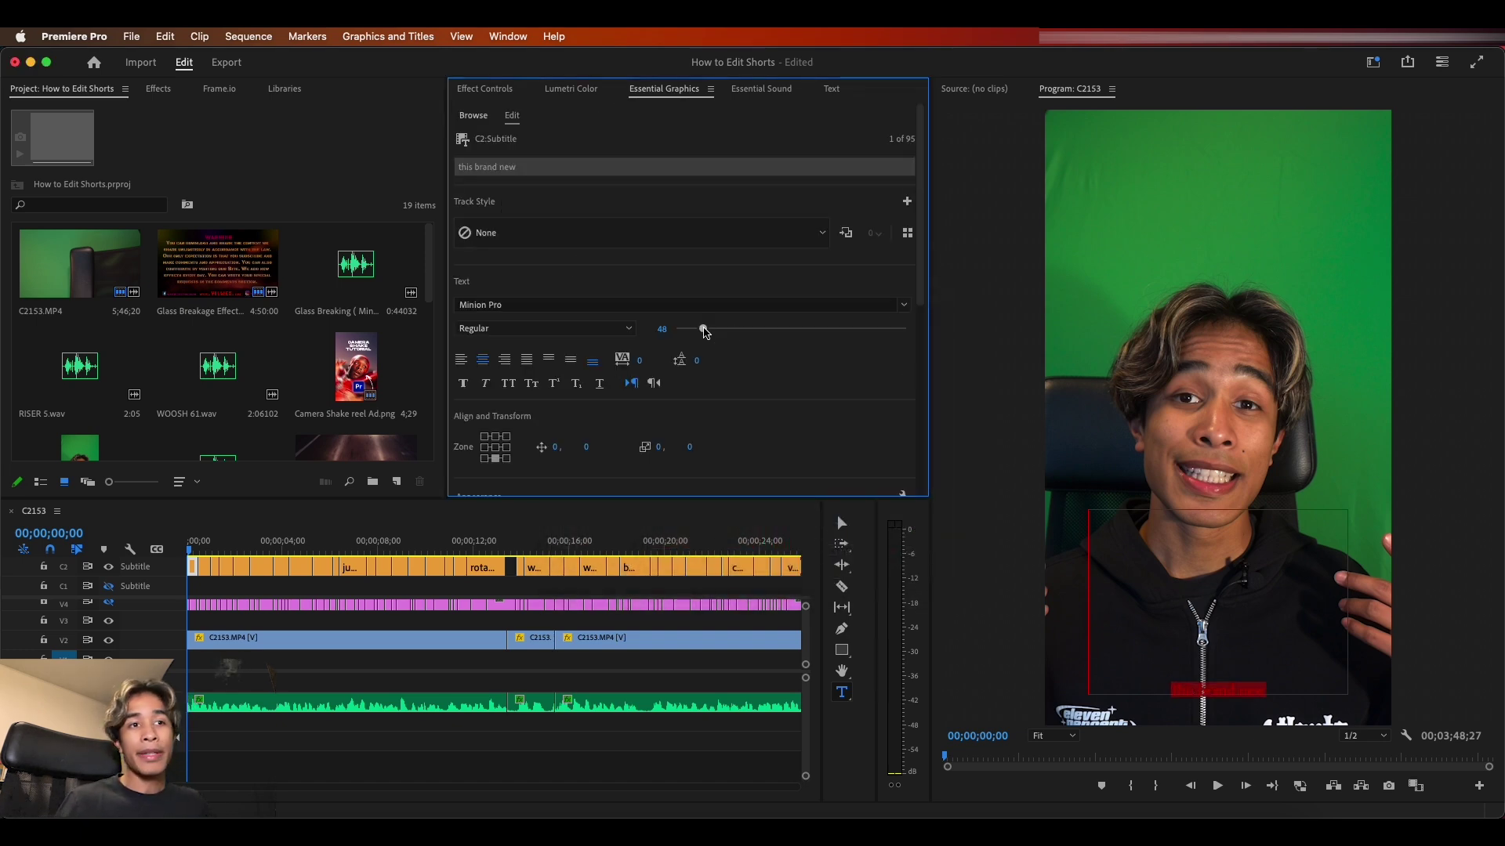
drag(704, 332, 739, 329)
key(v)
click(574, 593)
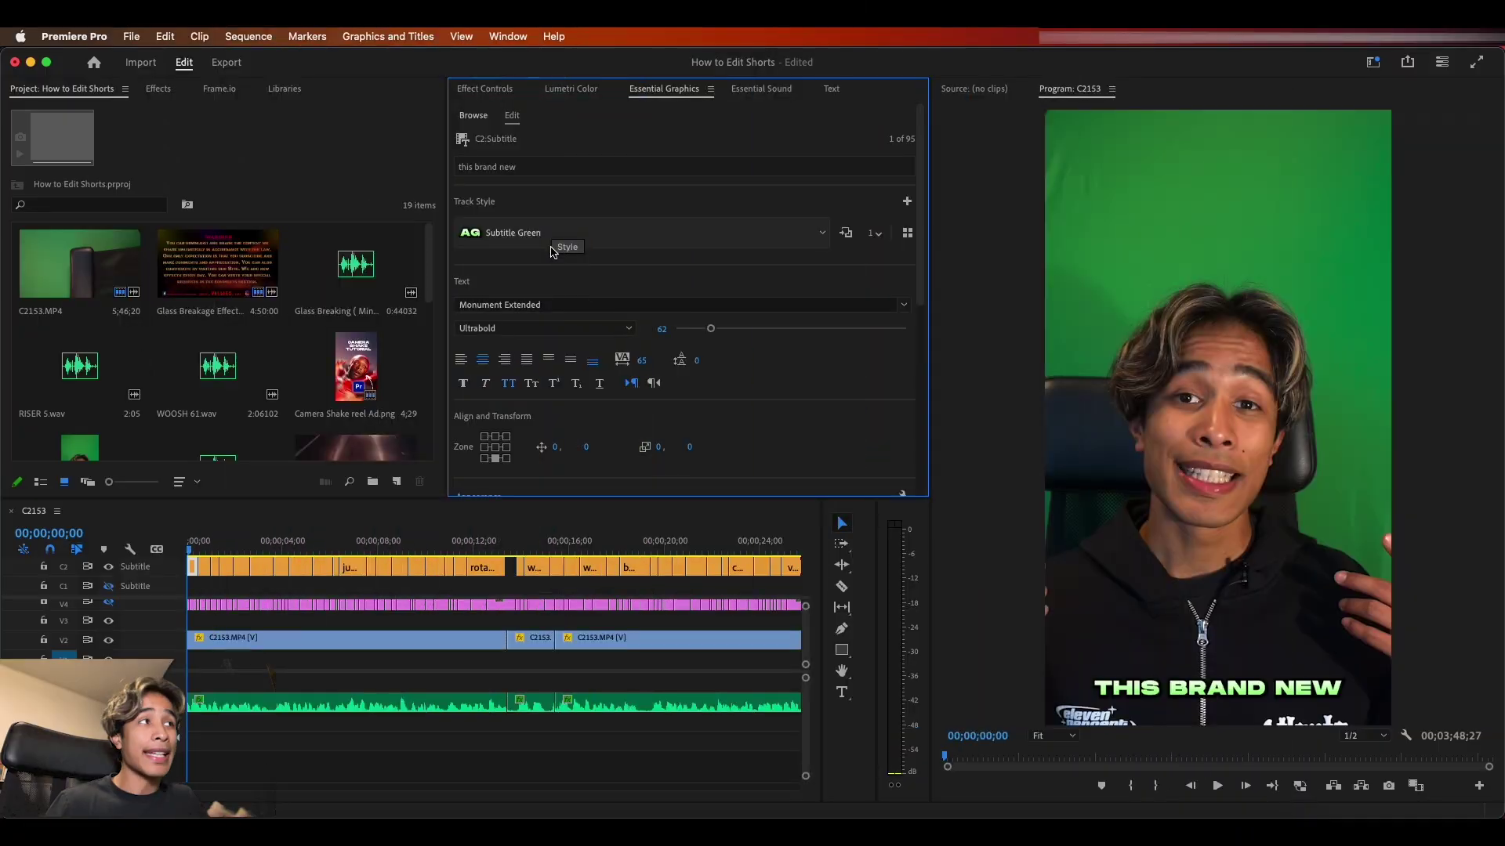
Step: Try the Subtitle Box Yellow track style, then switch the captions to Subtitle Blue
click(553, 239)
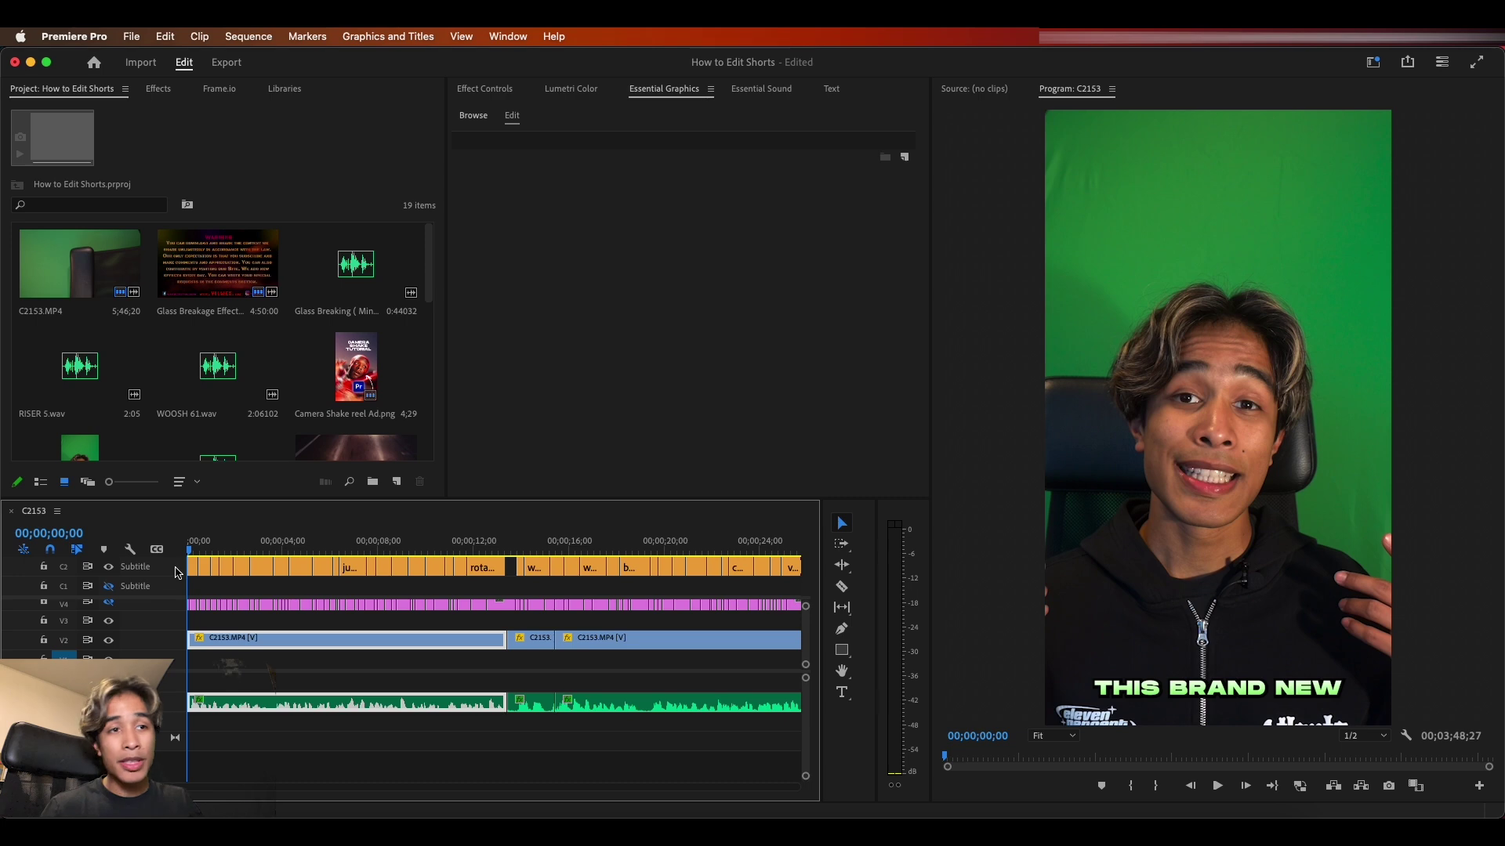
click(193, 567)
click(639, 235)
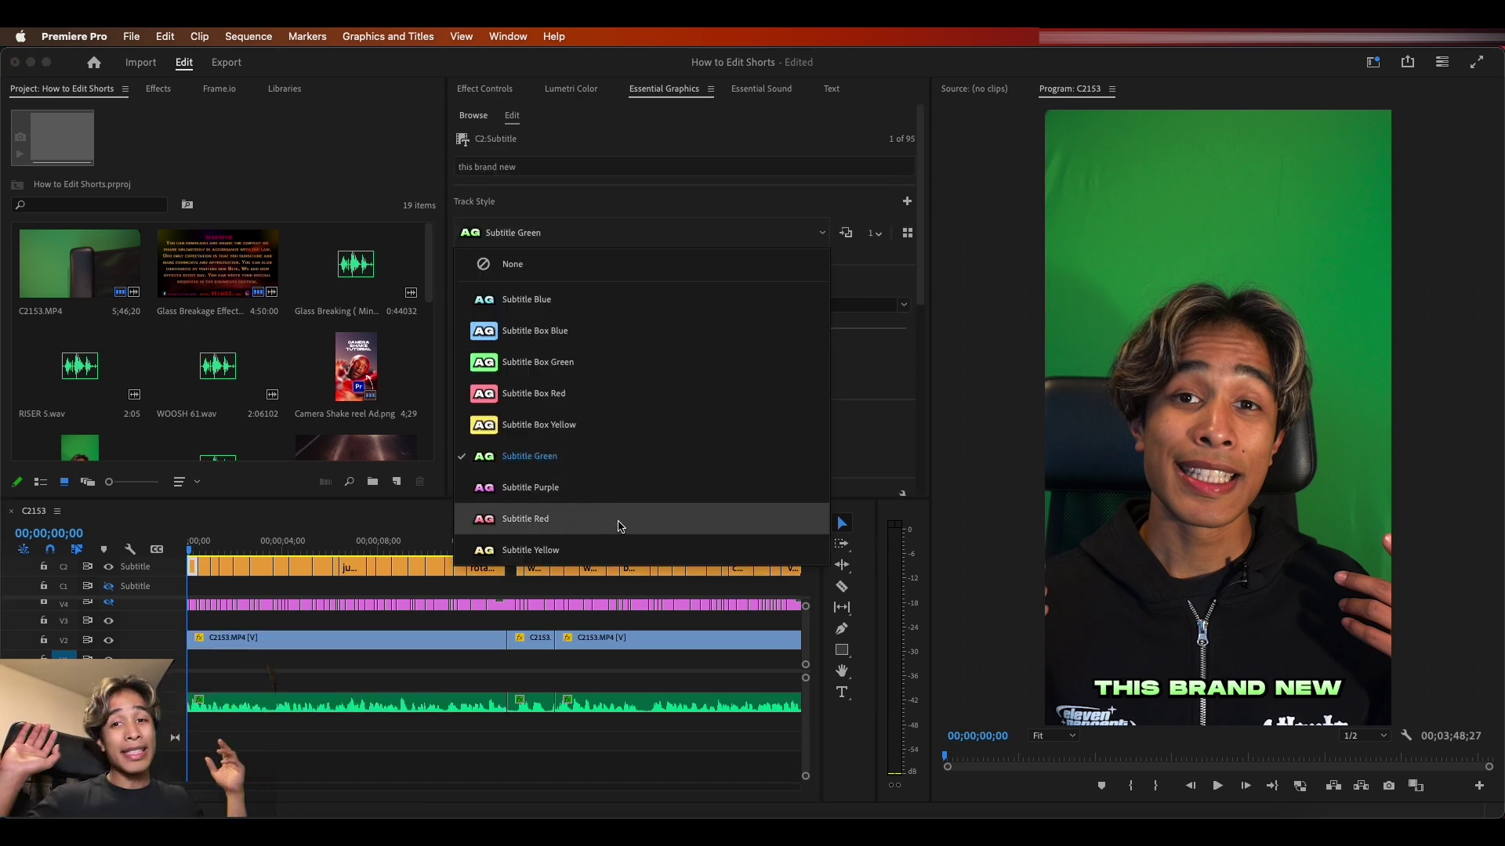
click(588, 424)
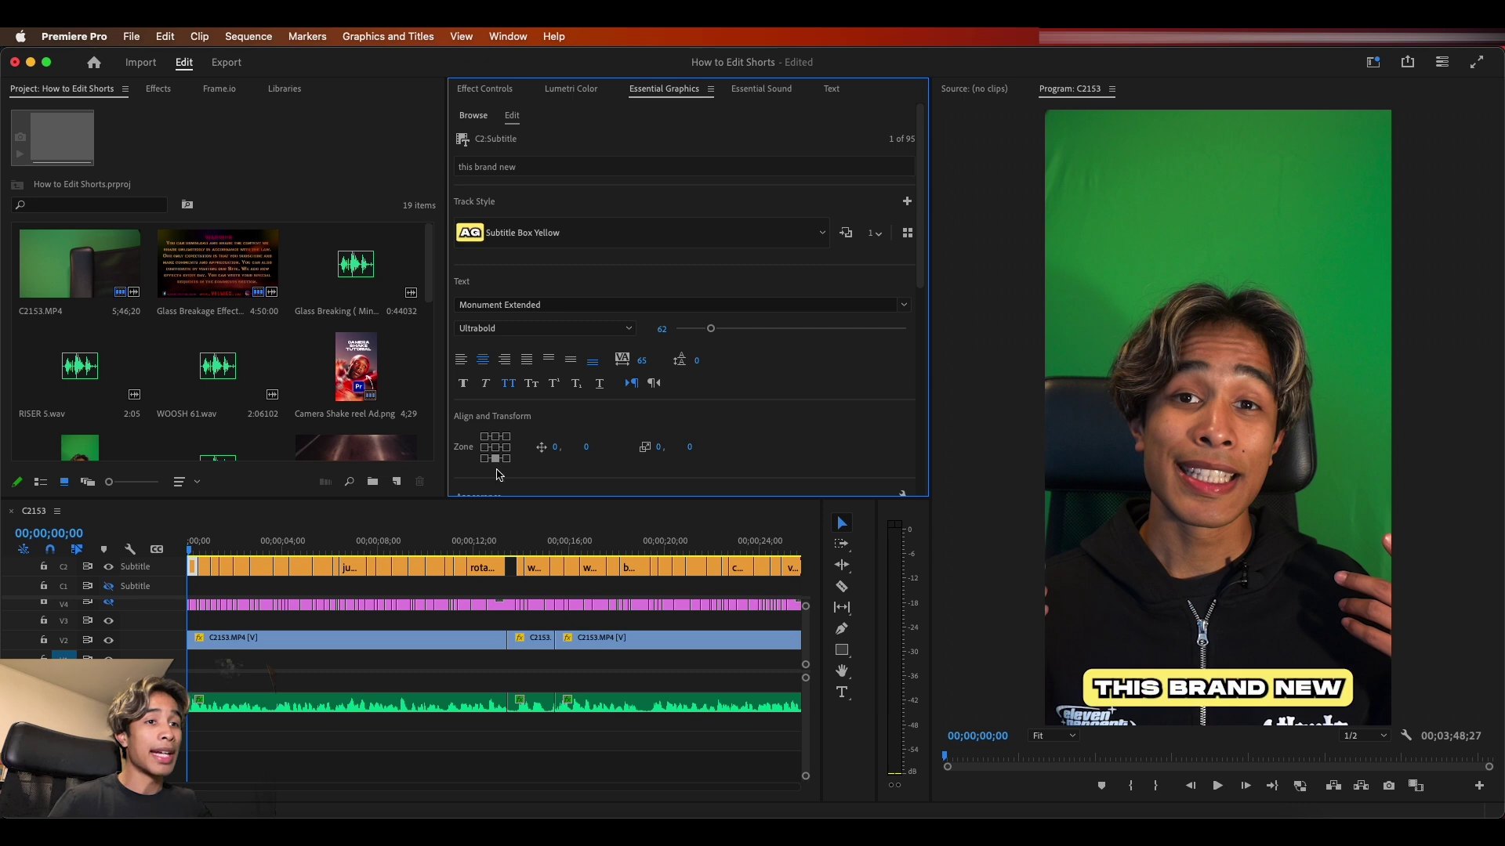
click(558, 239)
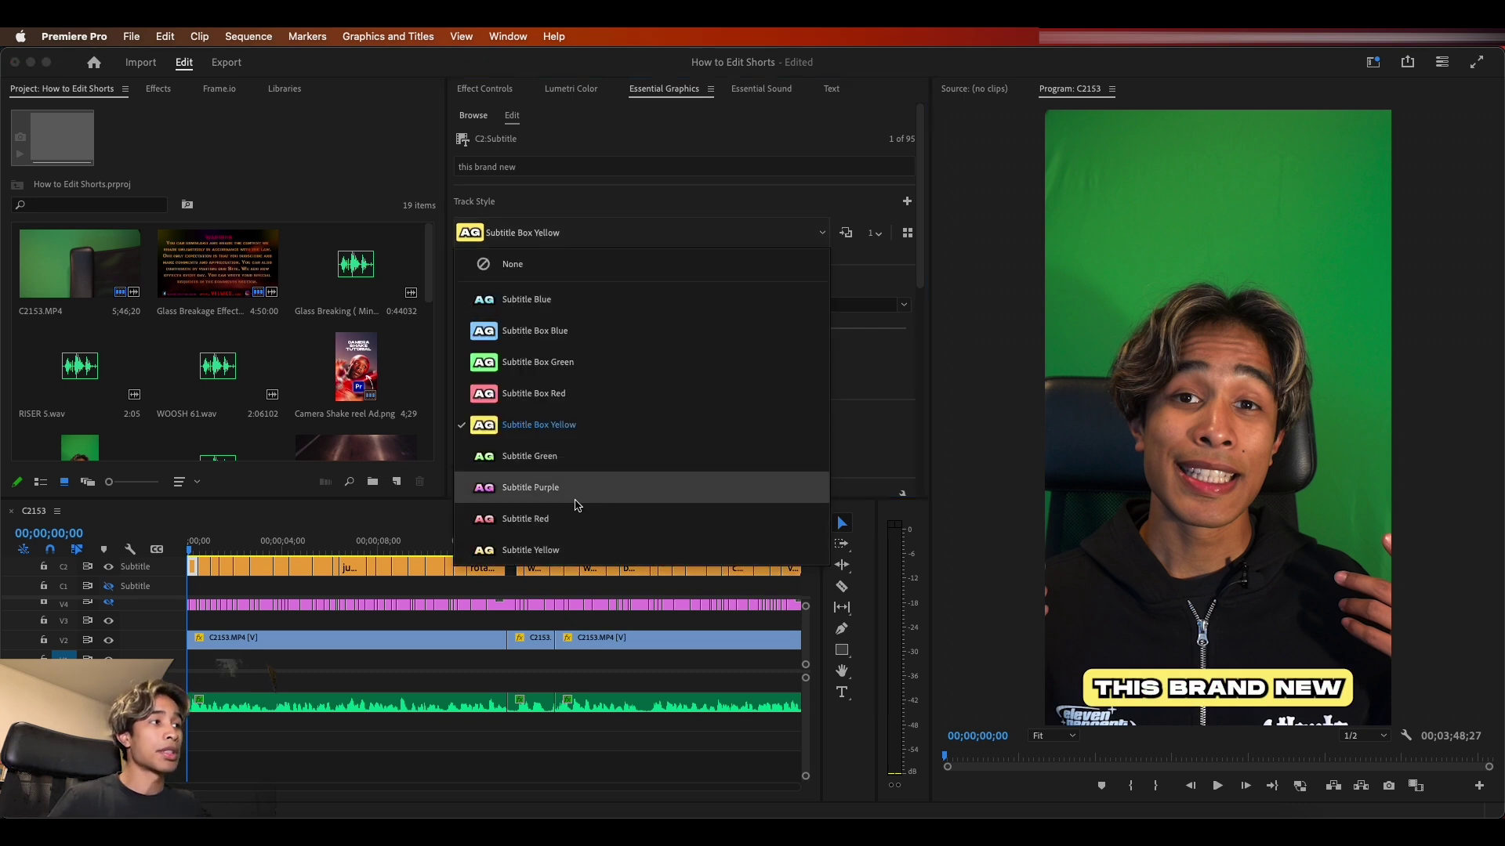
click(527, 301)
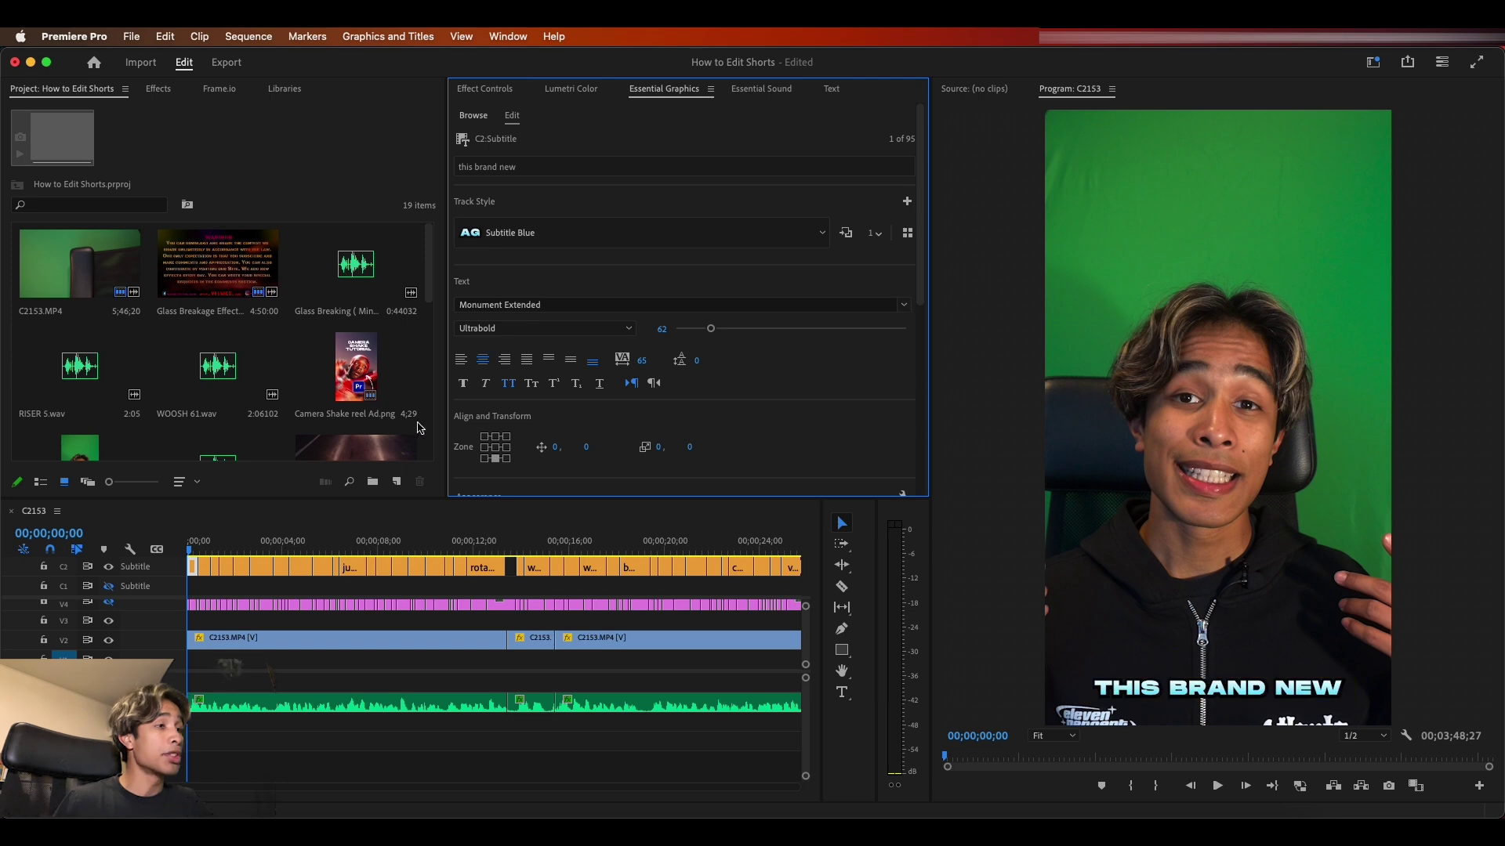
Step: Return the playhead to the first caption and select all caption clips
click(208, 542)
click(195, 542)
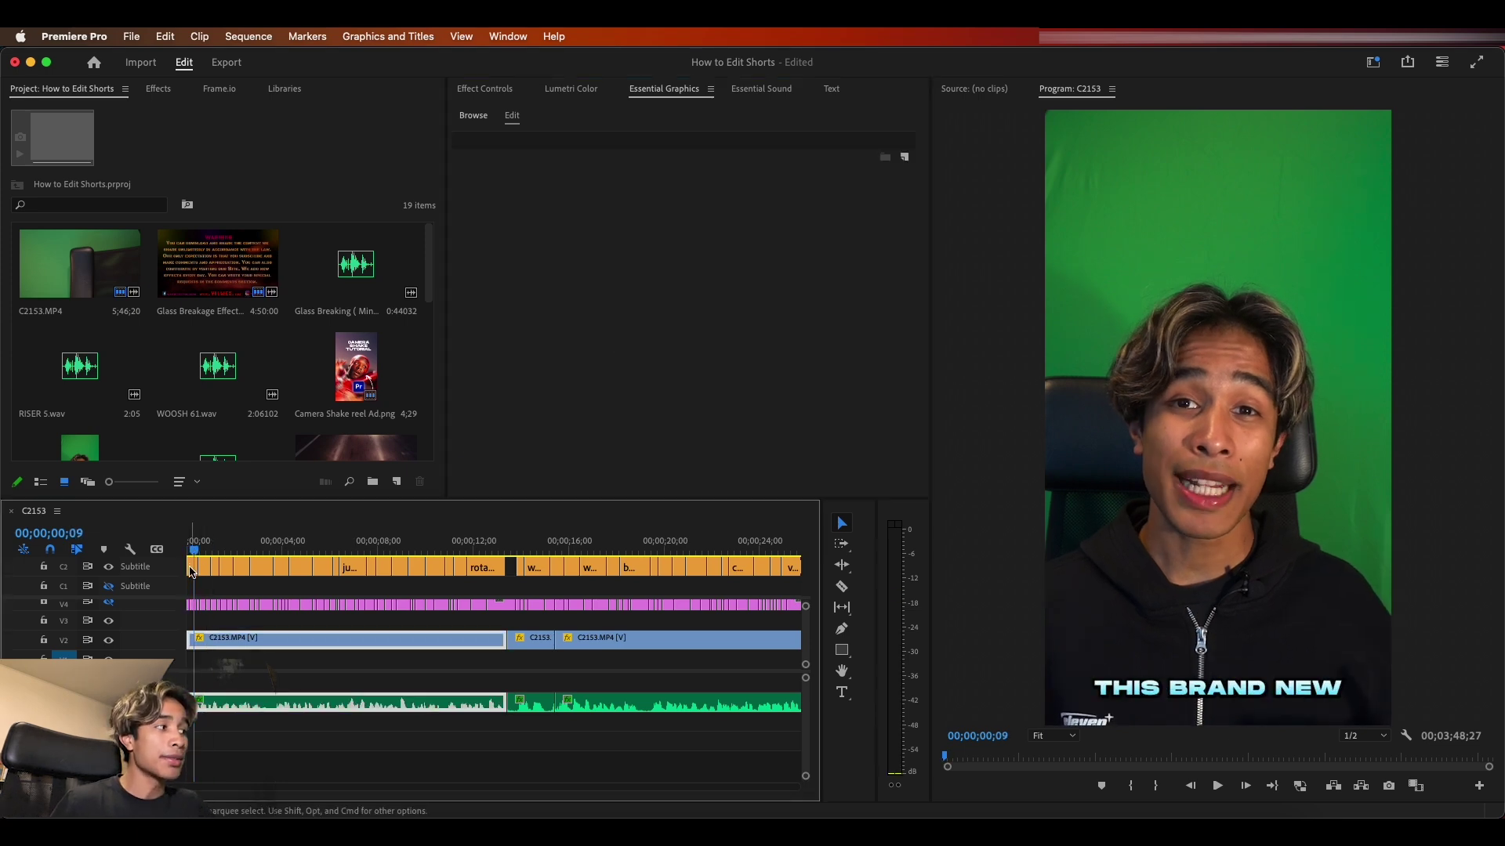
click(193, 566)
key(shift+7)
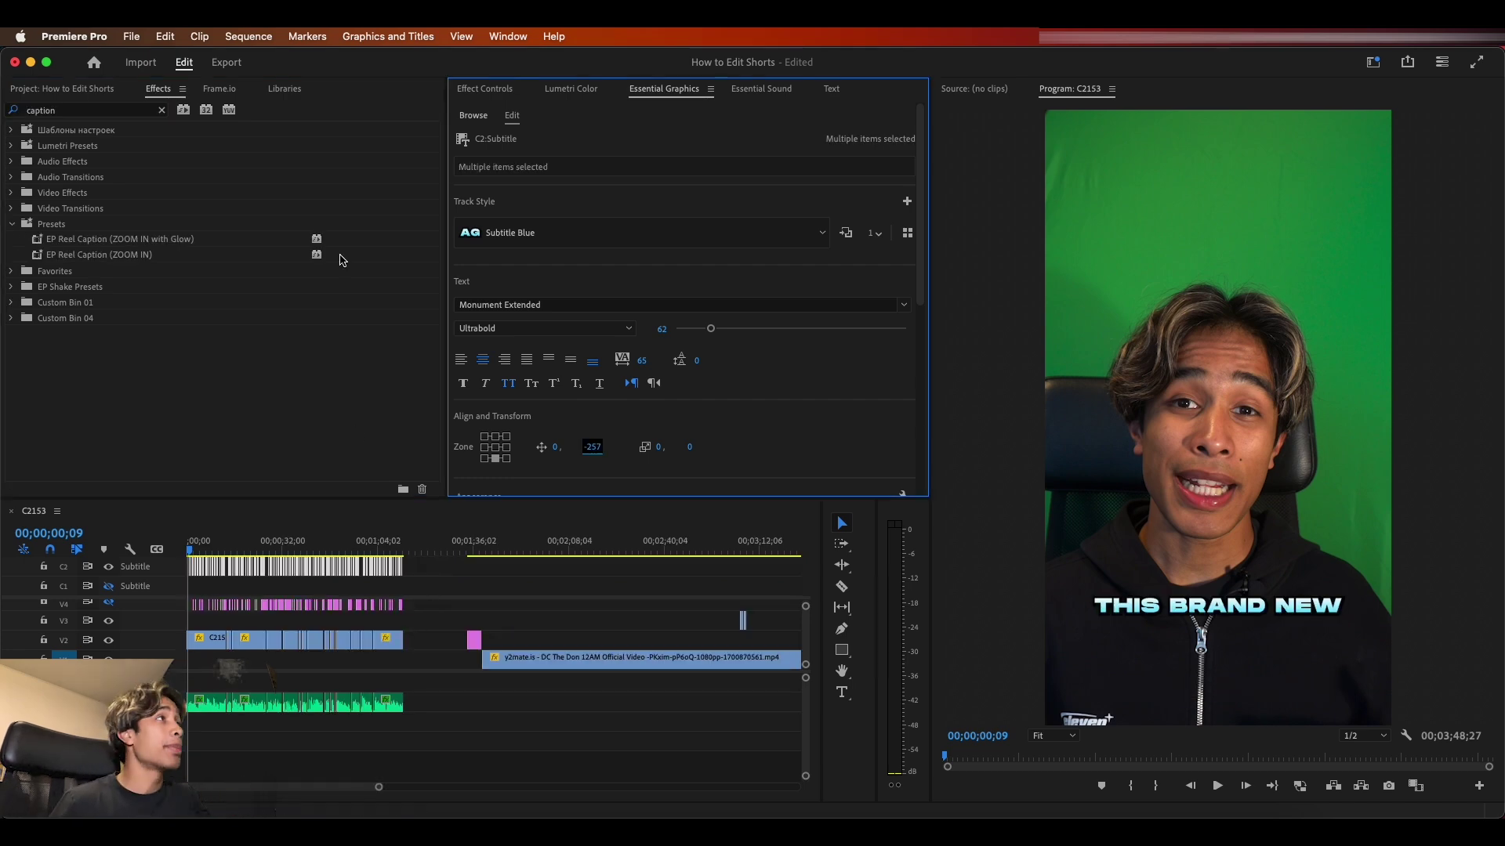
Step: Upgrade the selected captions to graphic clips via Graphics and Titles
click(385, 34)
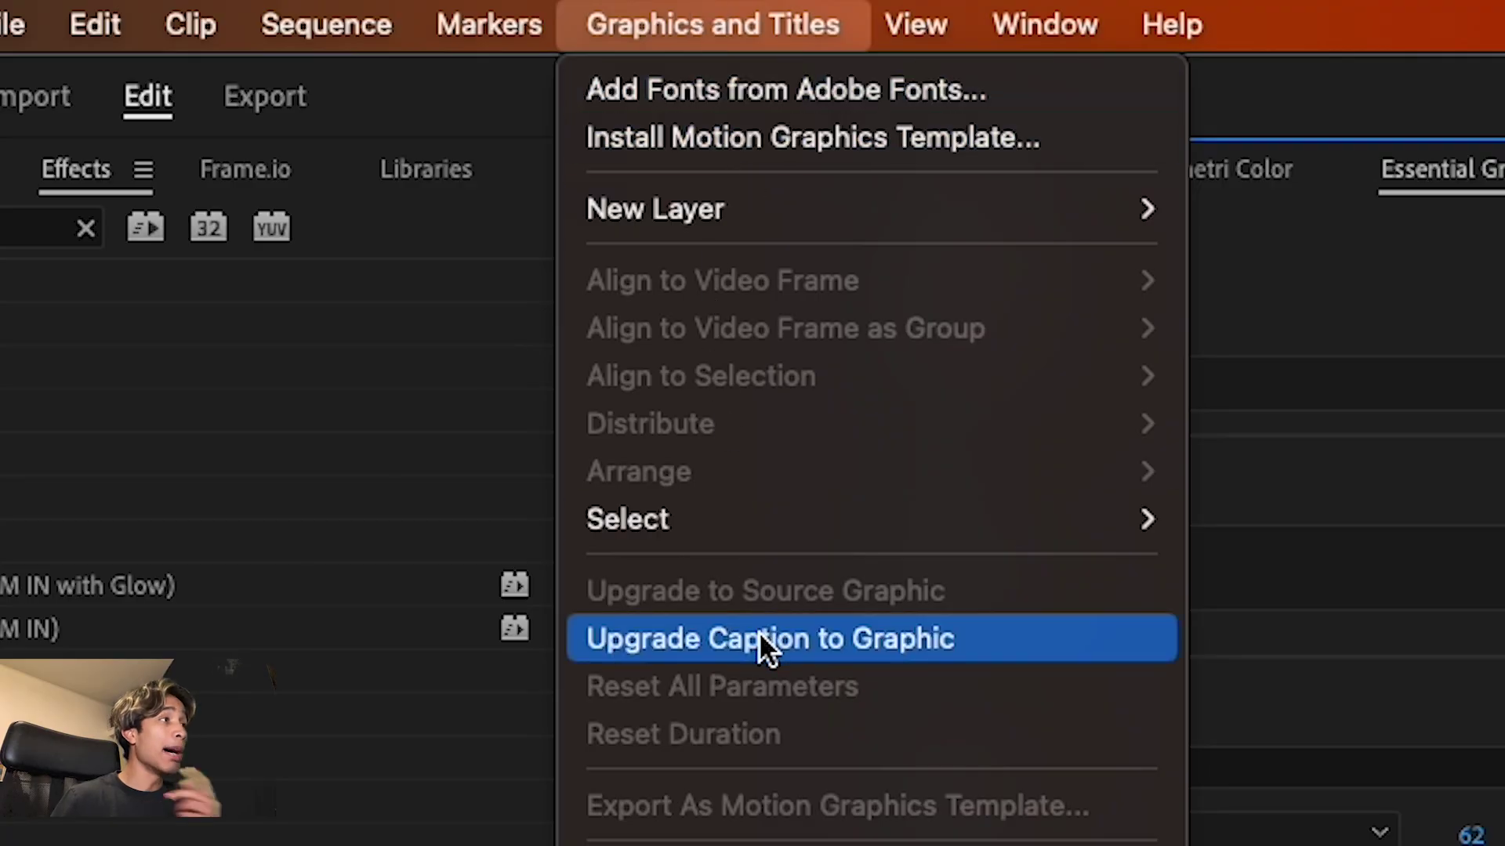
click(759, 636)
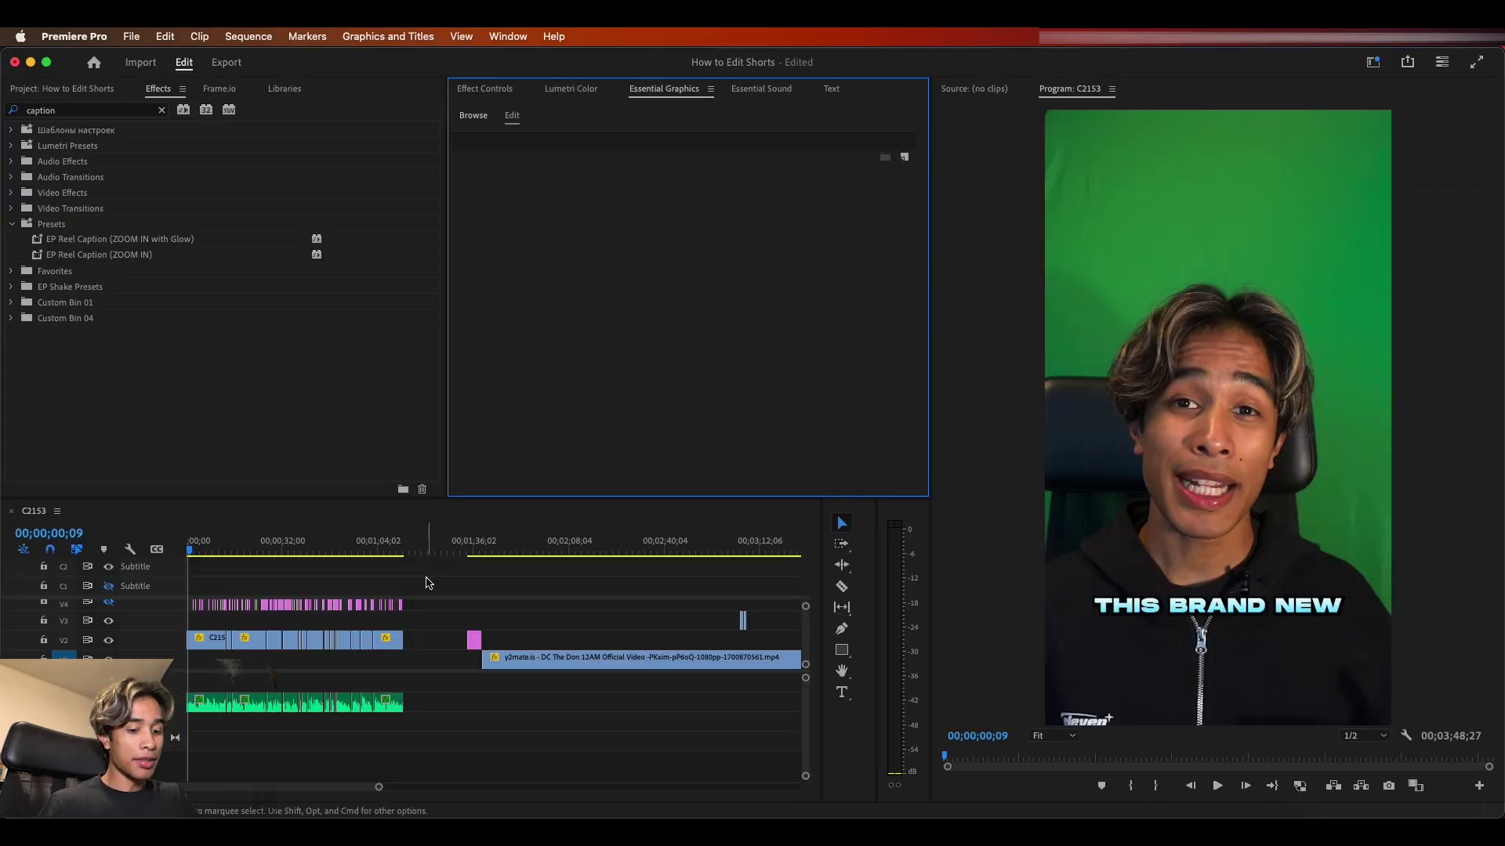
key(equal)
key(equal)
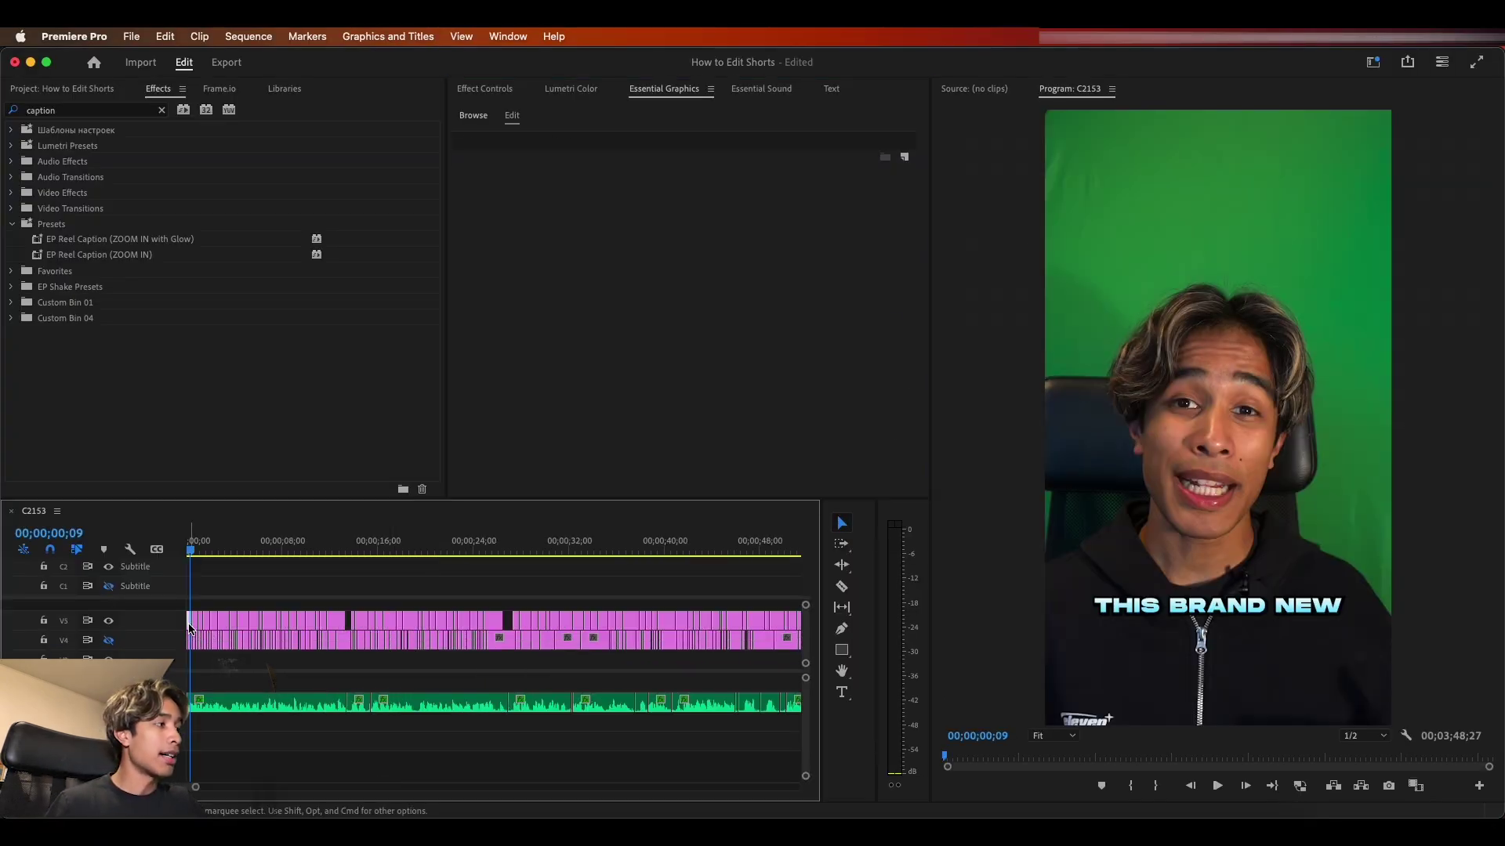
key(equal)
key(equal)
key(minus)
key(minus)
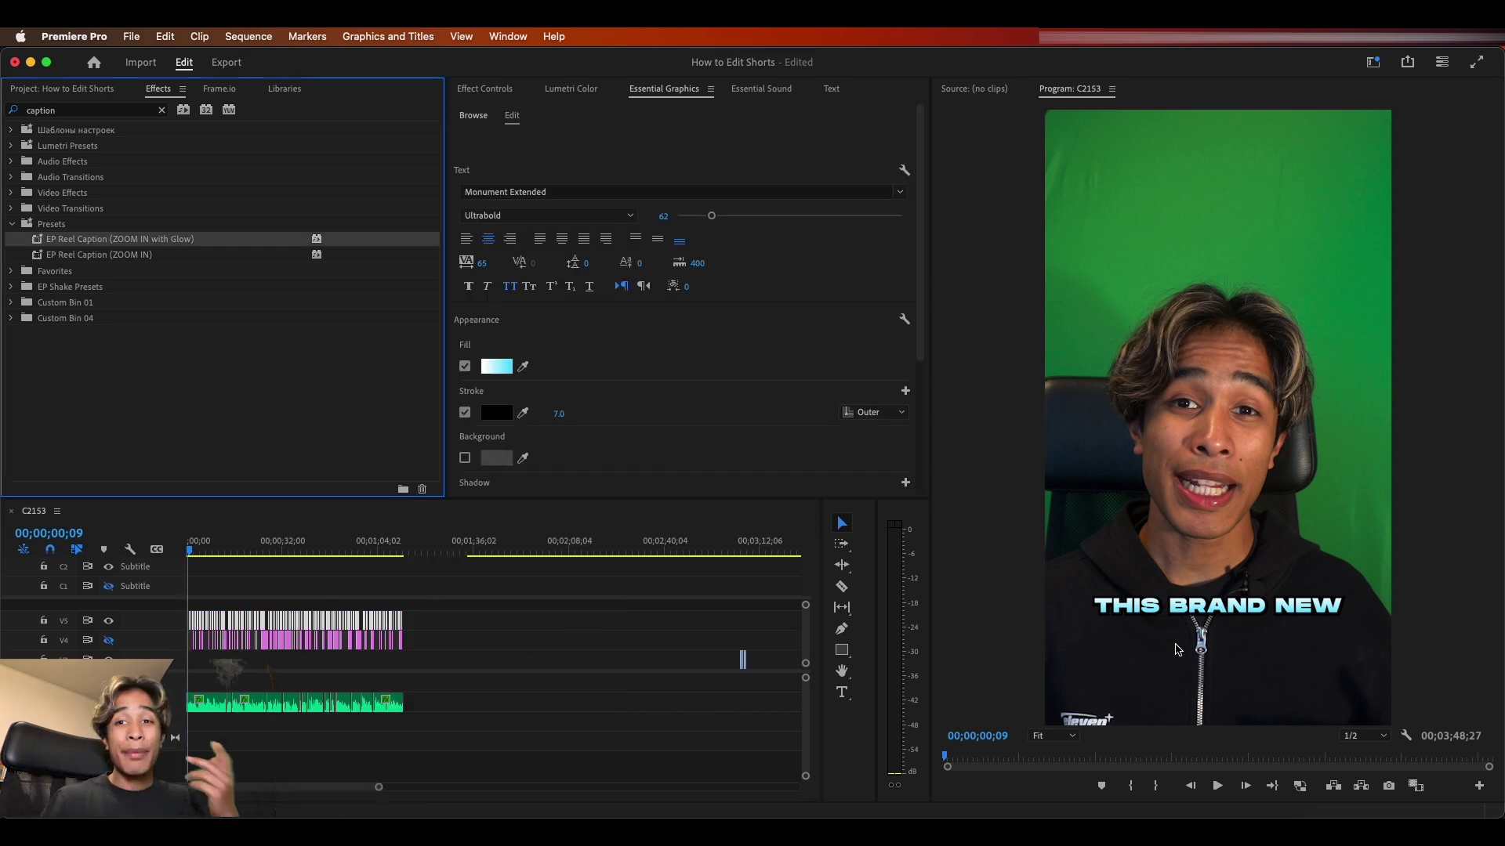
Step: Apply the EP Reel Caption (ZOOM IN) glow preset to the caption graphics and preview it
drag(285, 611, 281, 625)
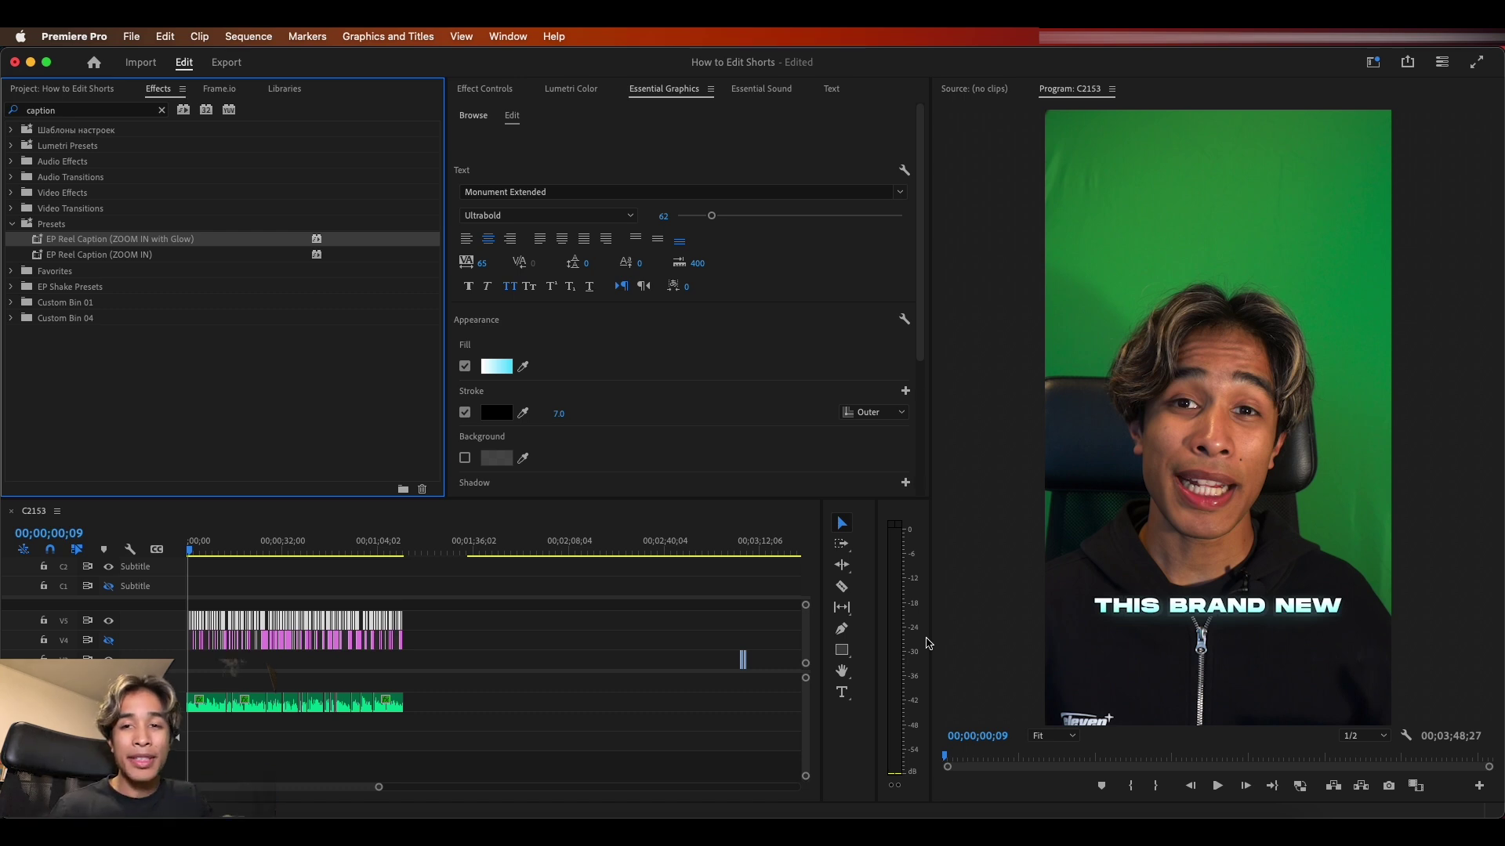
click(85, 258)
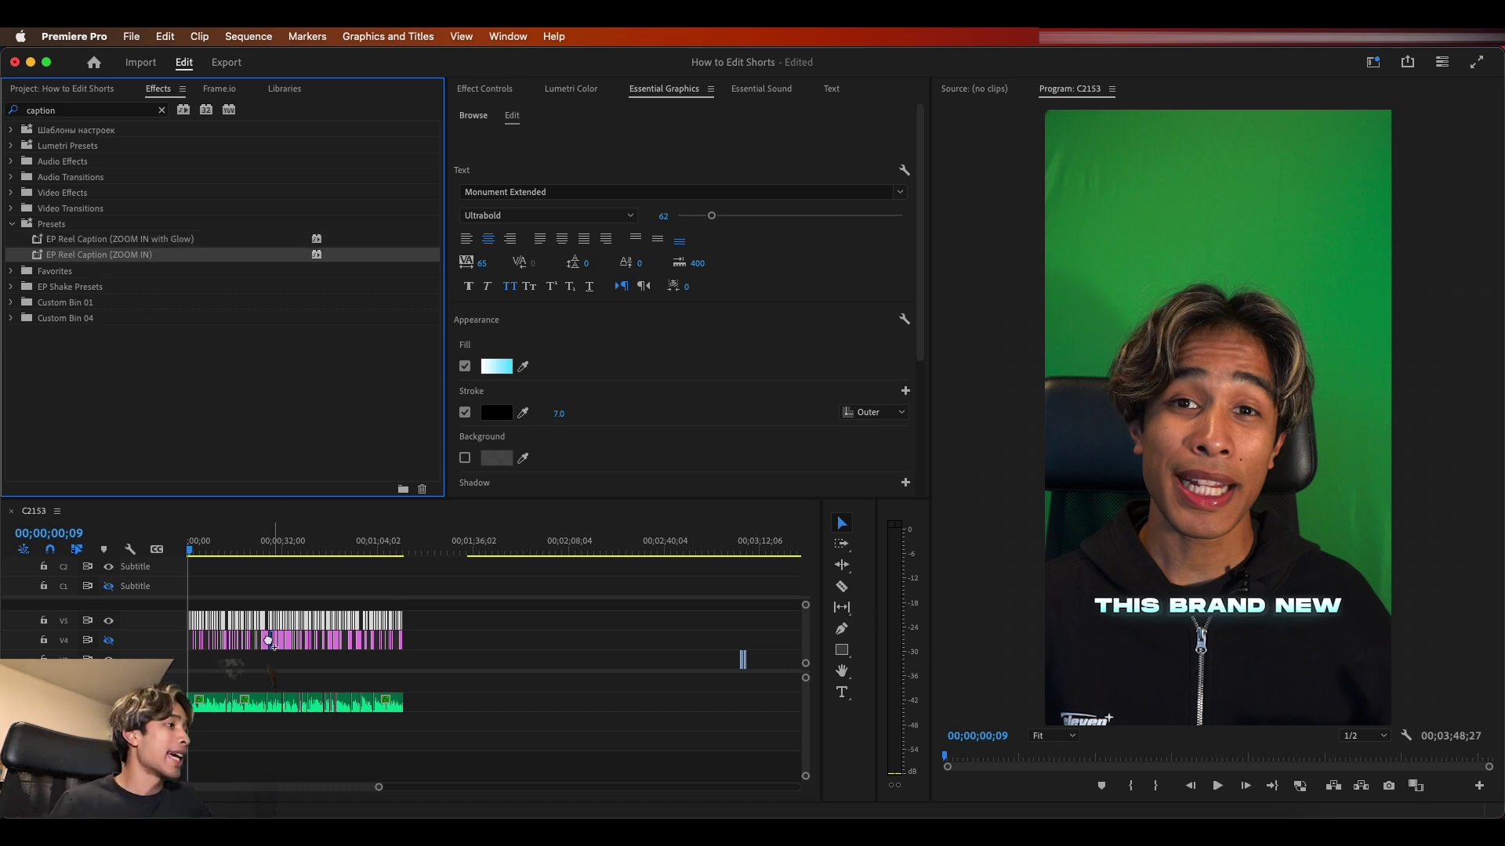
drag(269, 643, 269, 641)
key(space)
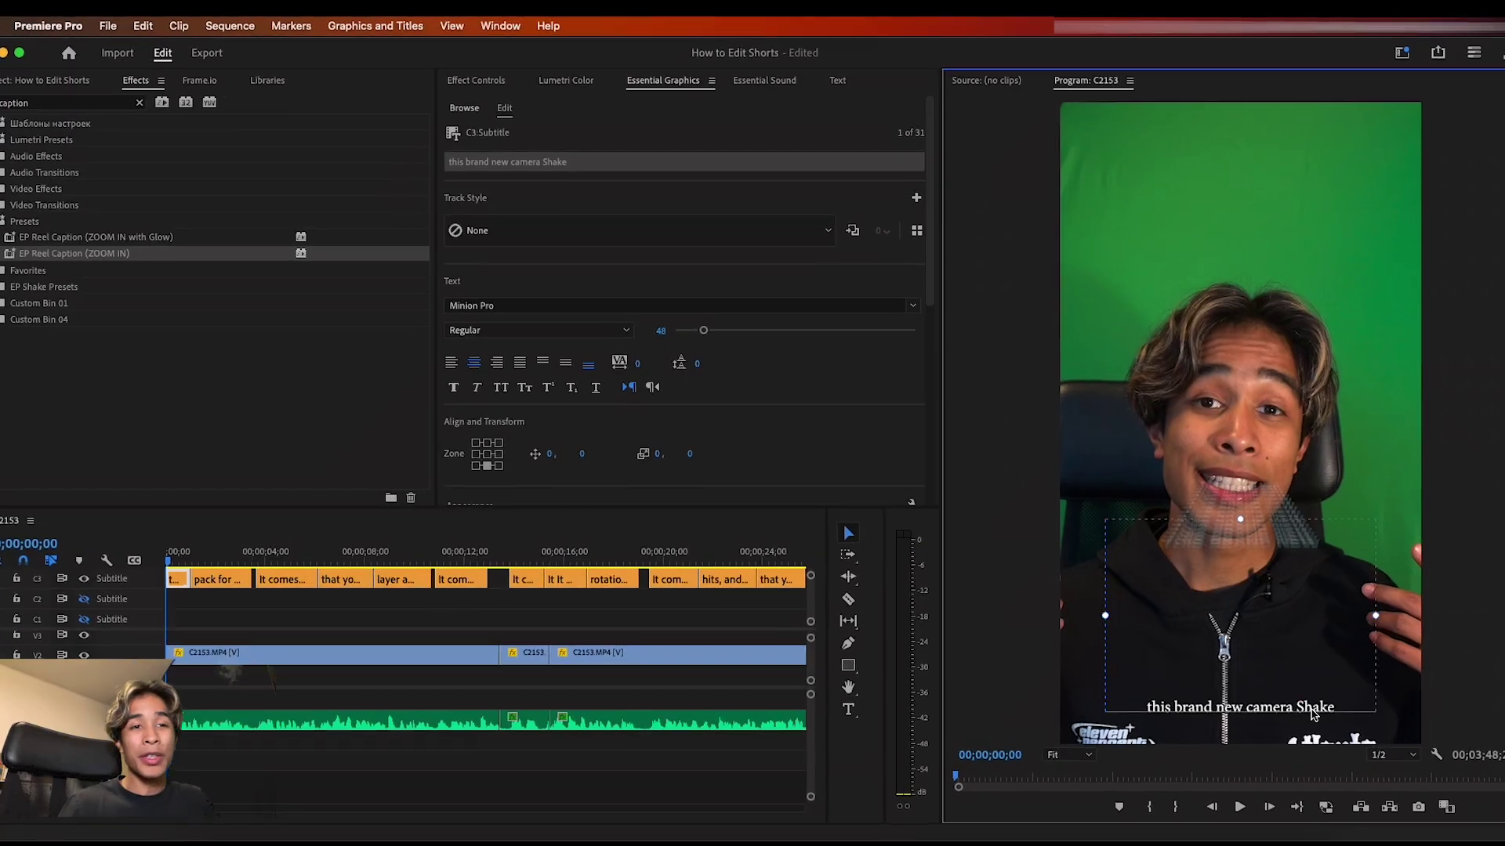
Step: Enlarge the caption text with the Essential Graphics font size slider, then zoom the timeline out
key(t)
scroll(667, 255, down, 3)
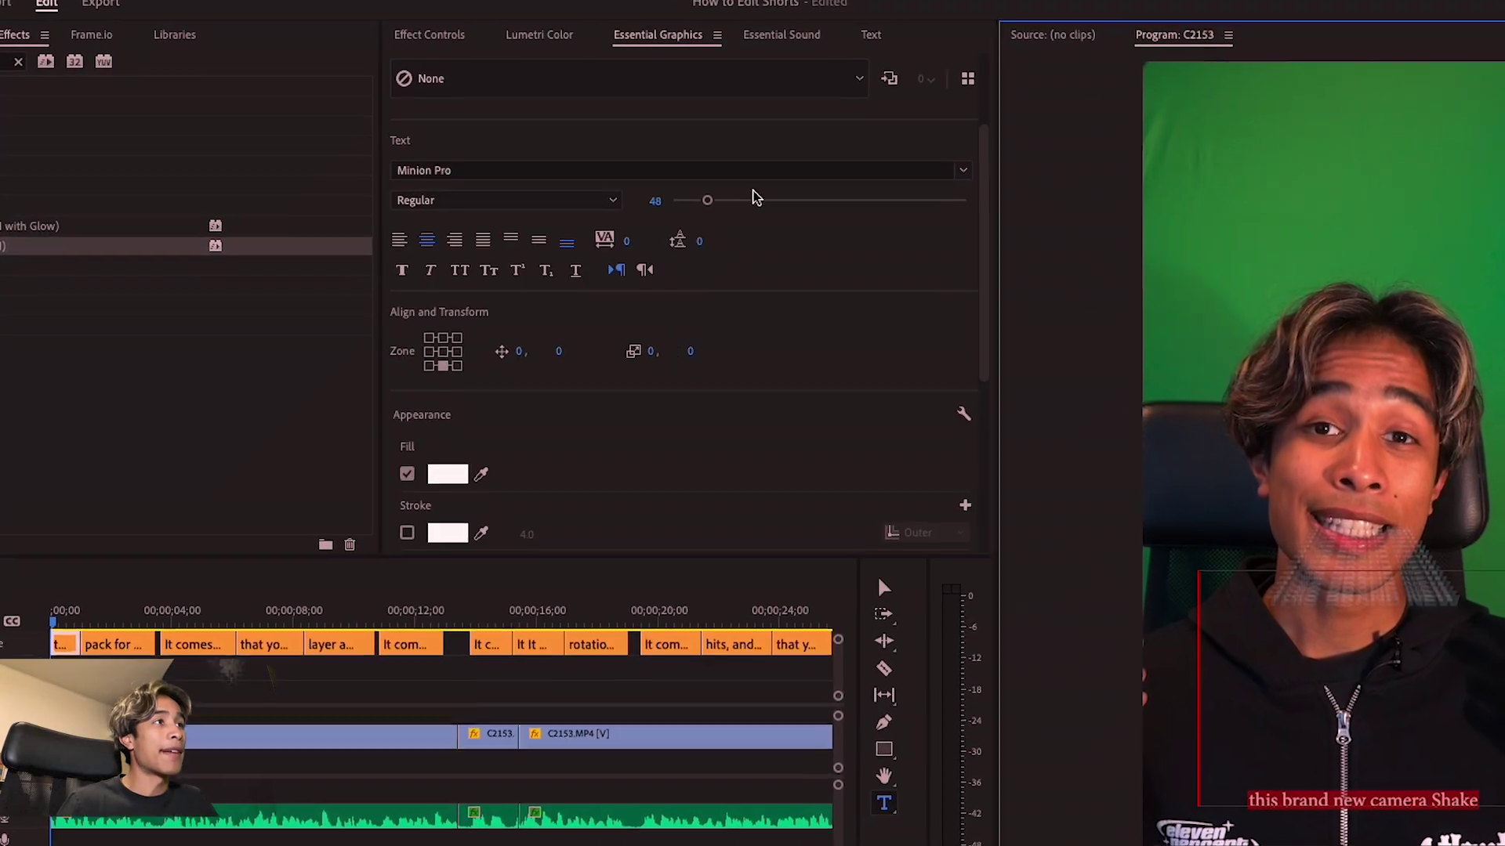
drag(748, 195, 768, 195)
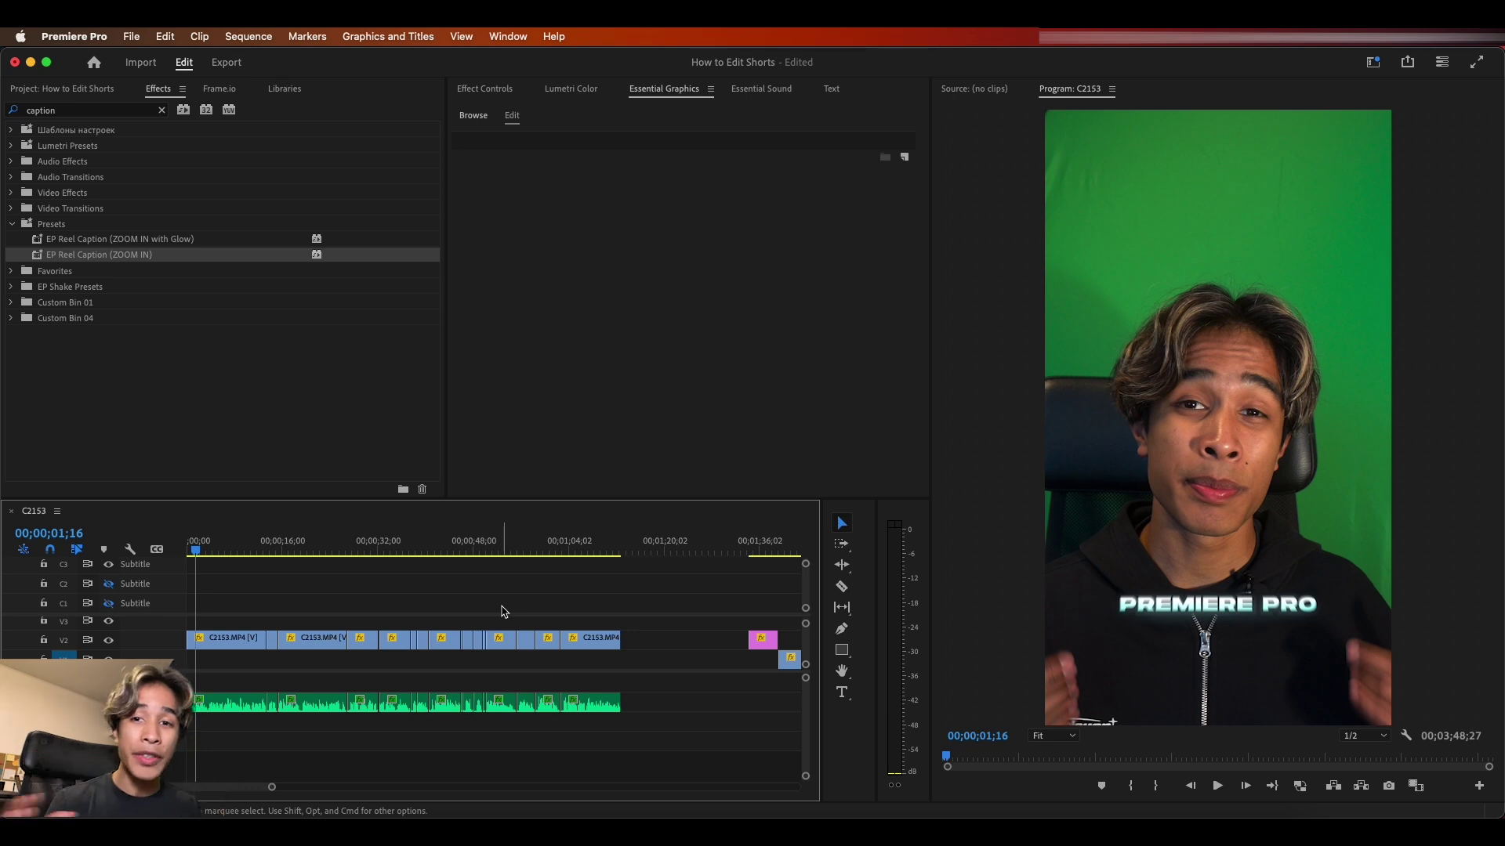
key(minus)
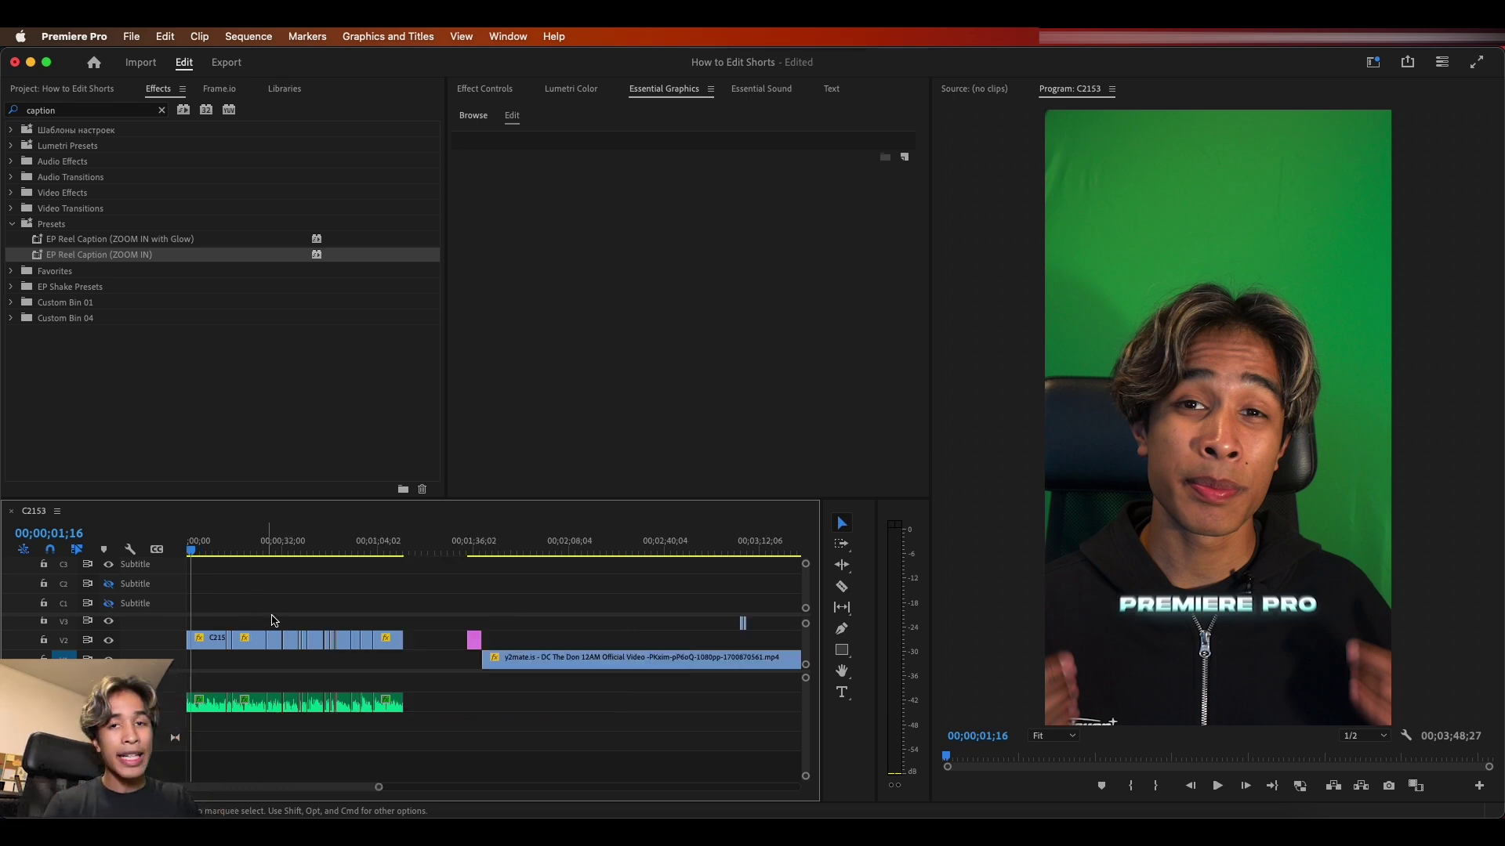
Step: Show the Project bin and select the RISER 5.wav sound effect
click(78, 92)
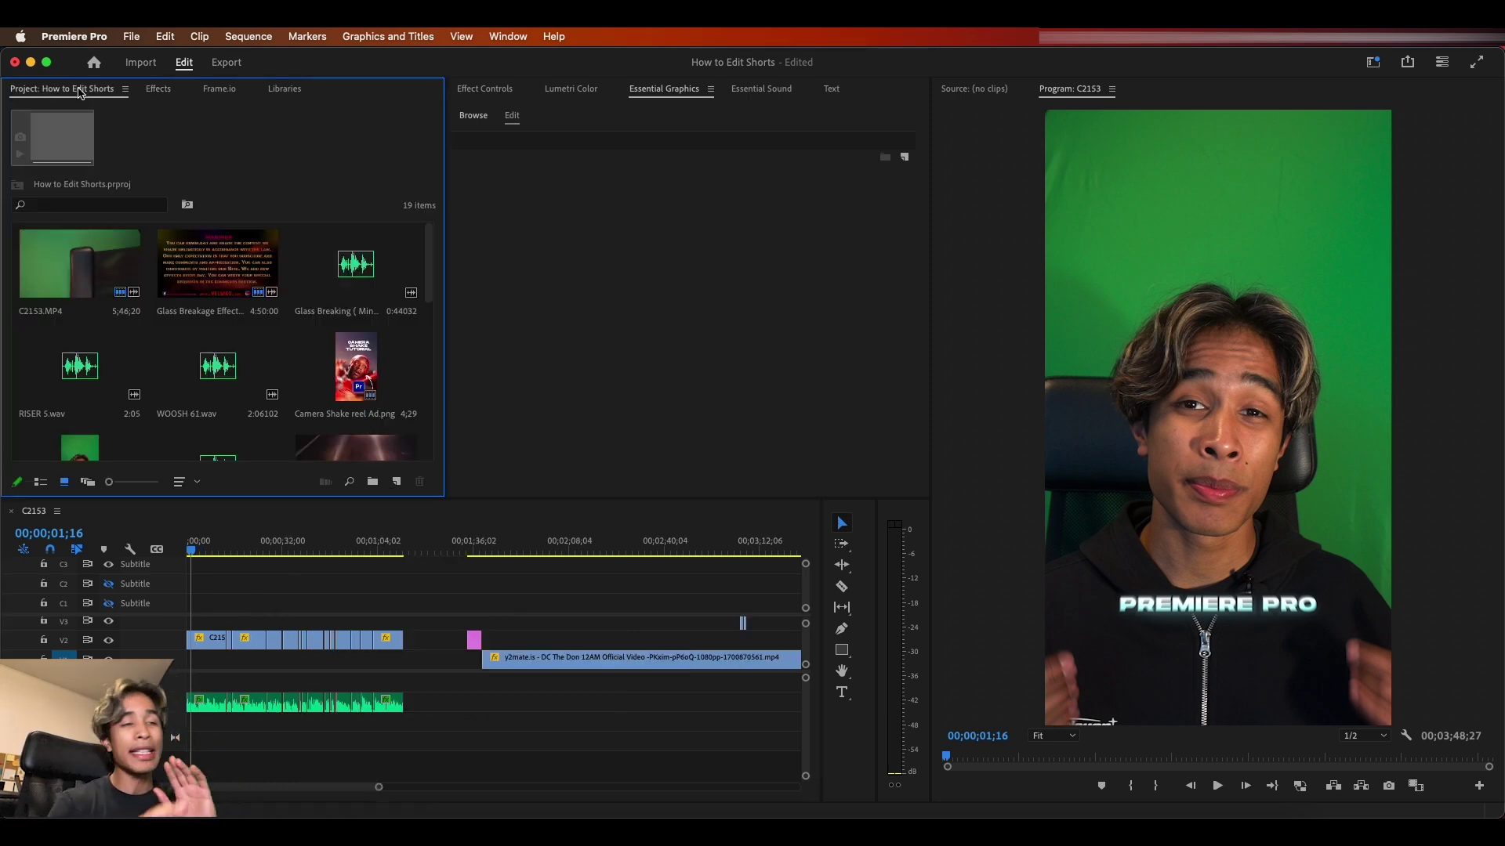
scroll(176, 314, down, 5)
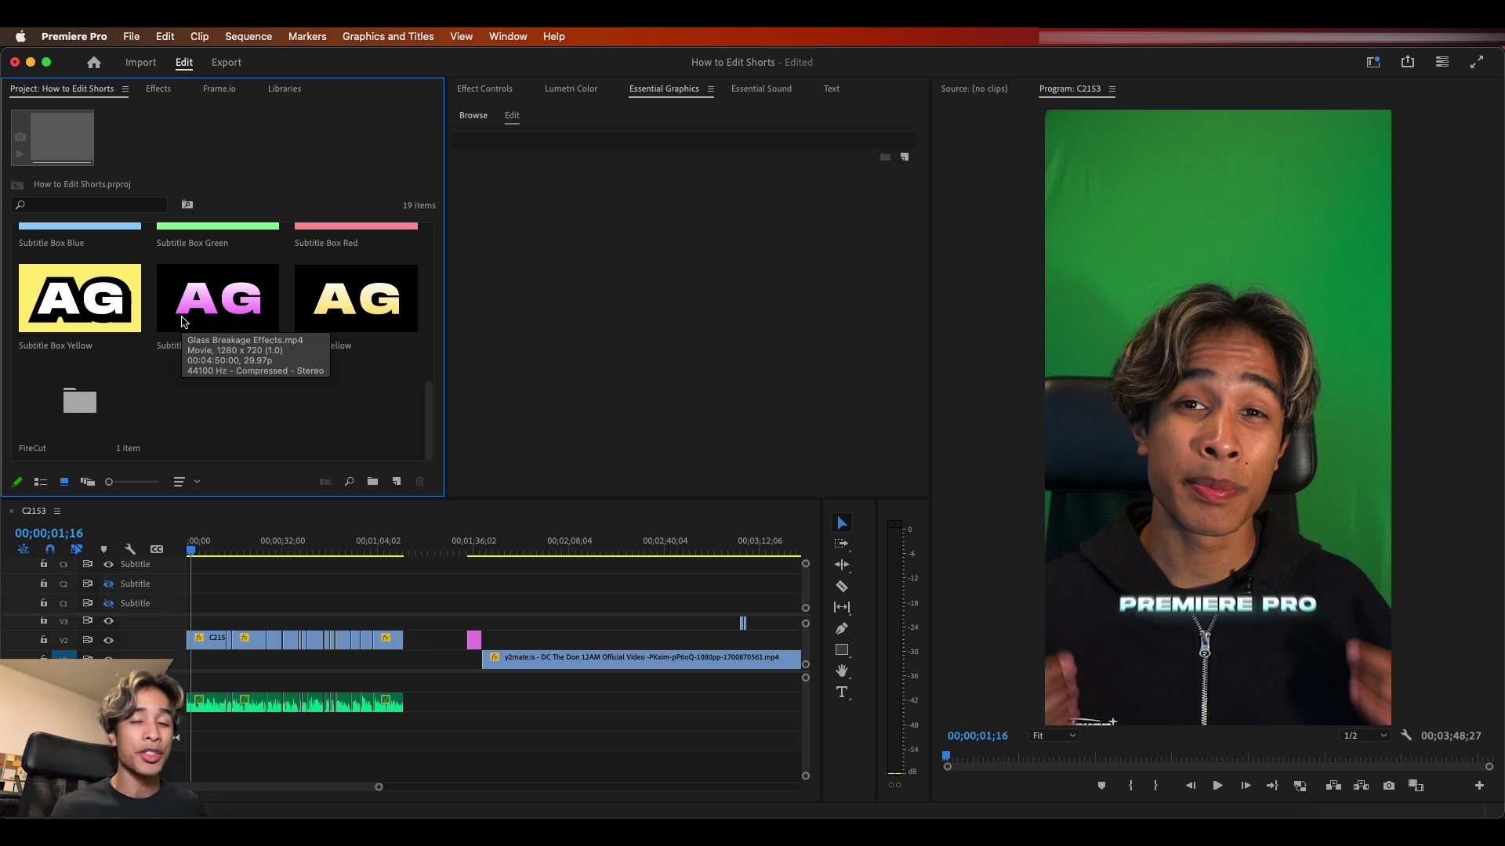
scroll(182, 321, up, 5)
click(78, 368)
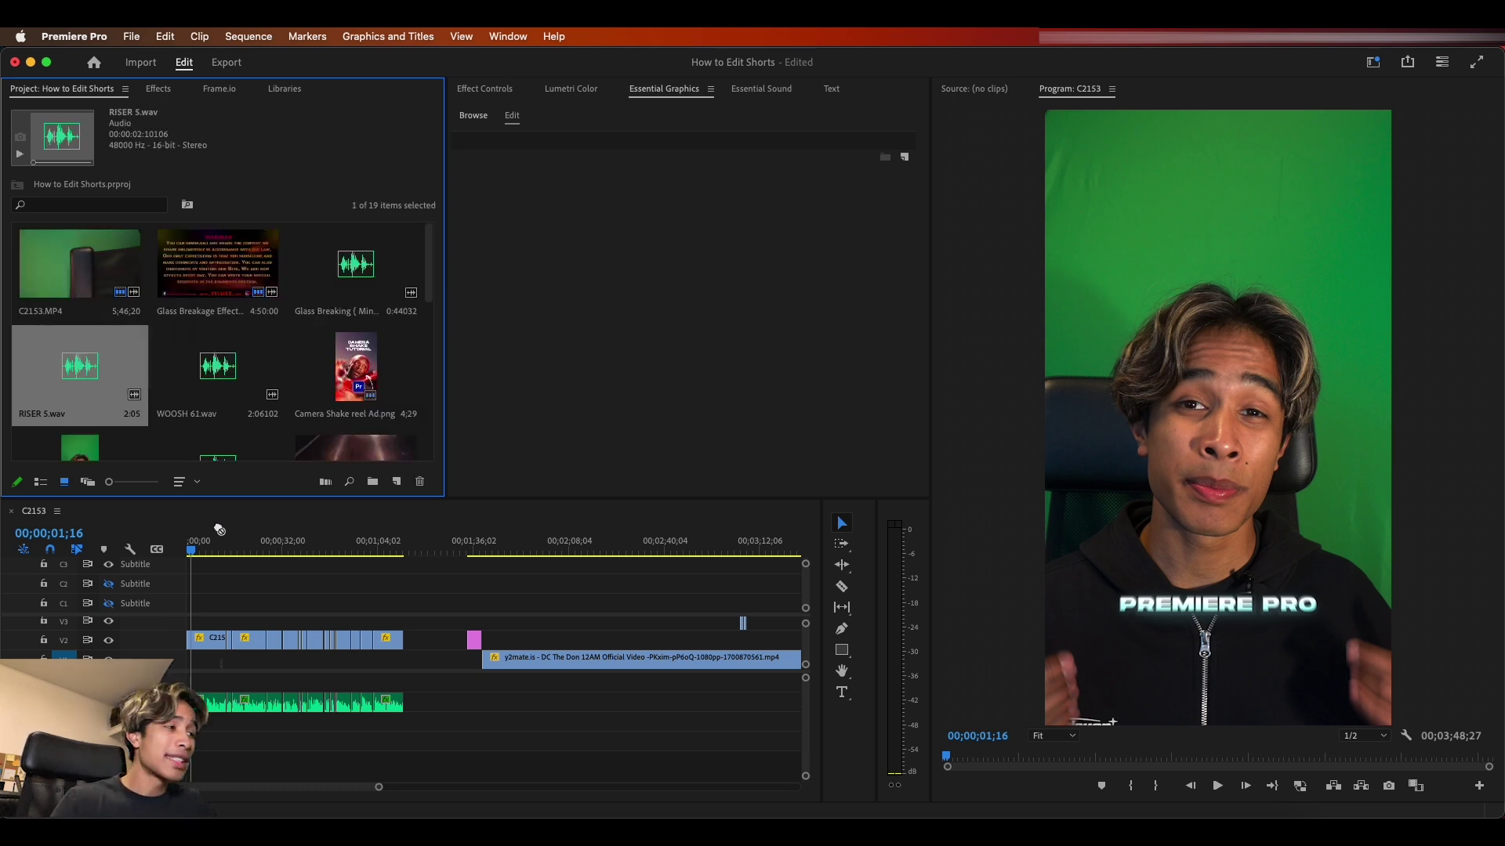
Step: Place RISER 5.wav on an audio track, lined up with the CAMERA SHAKE caption playhead
drag(220, 529, 192, 677)
key(=)
key(=)
key(=)
key(=)
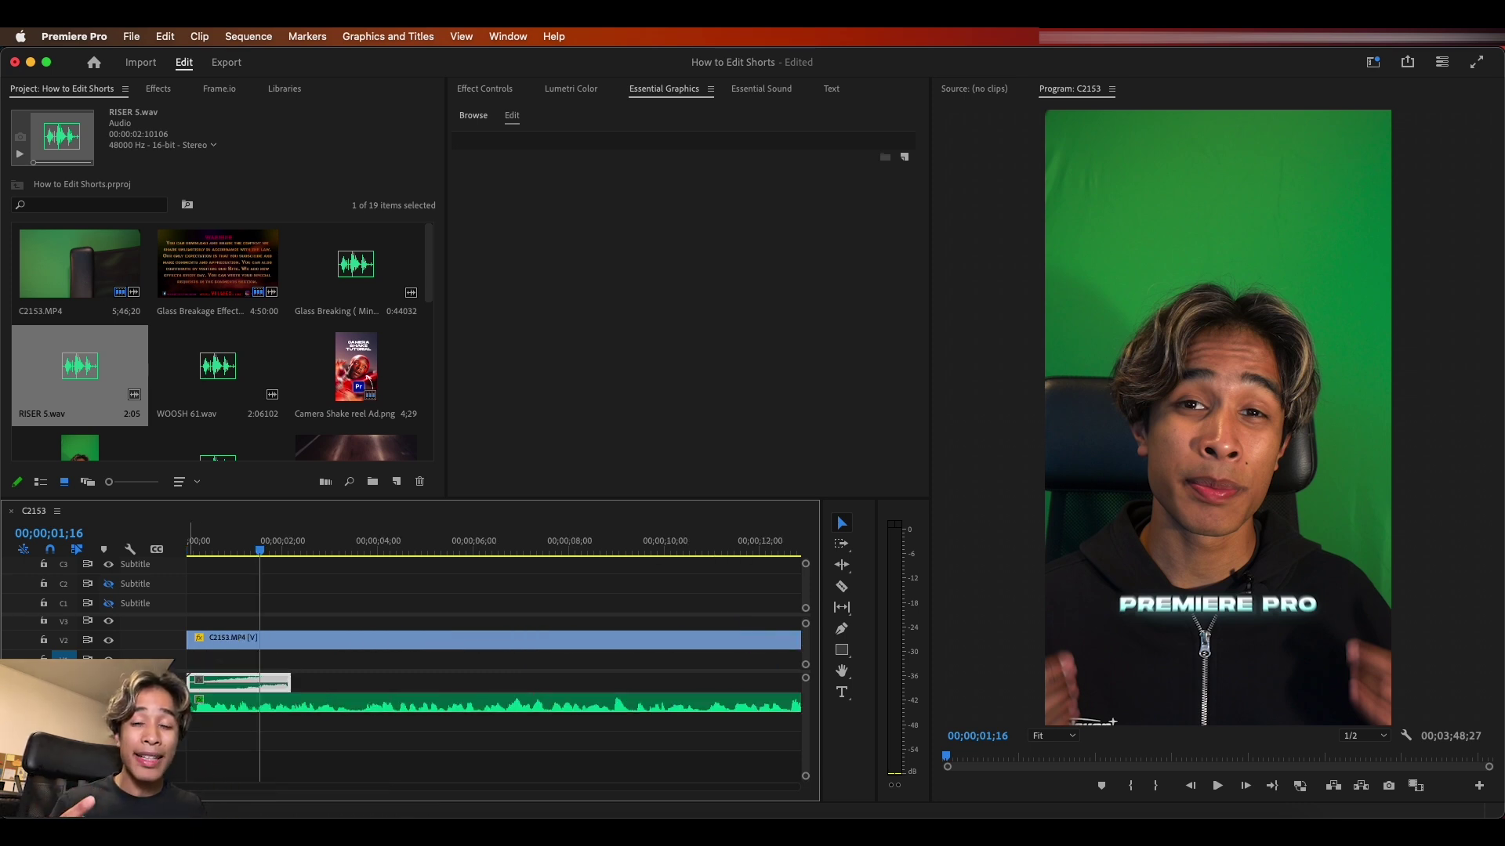
click(225, 549)
scroll(233, 687, up, 2)
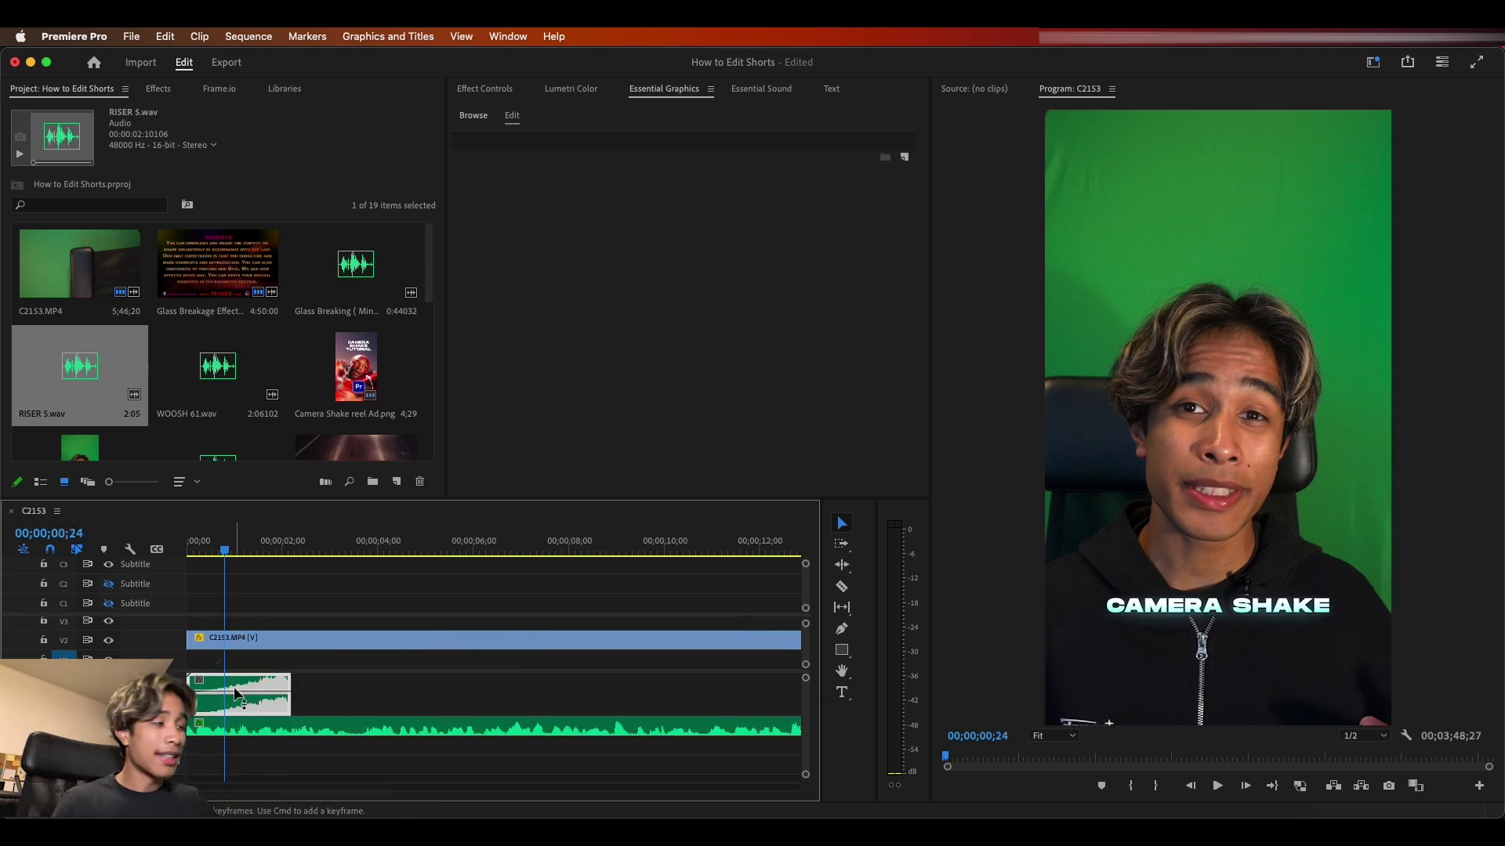
drag(234, 686, 304, 696)
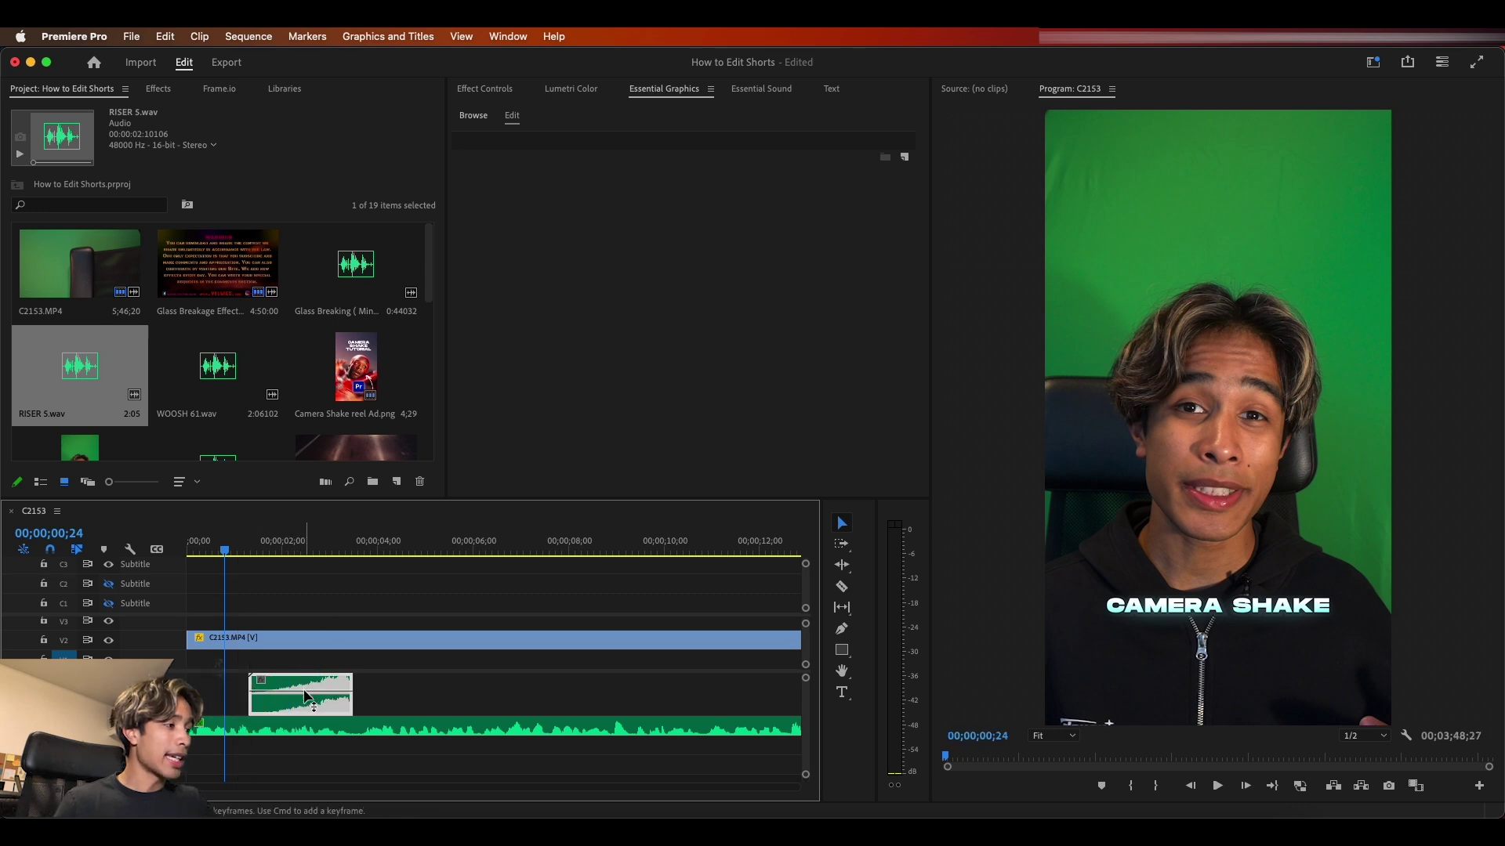
Step: Play back the riser with the video and step the playhead back slightly
key(space)
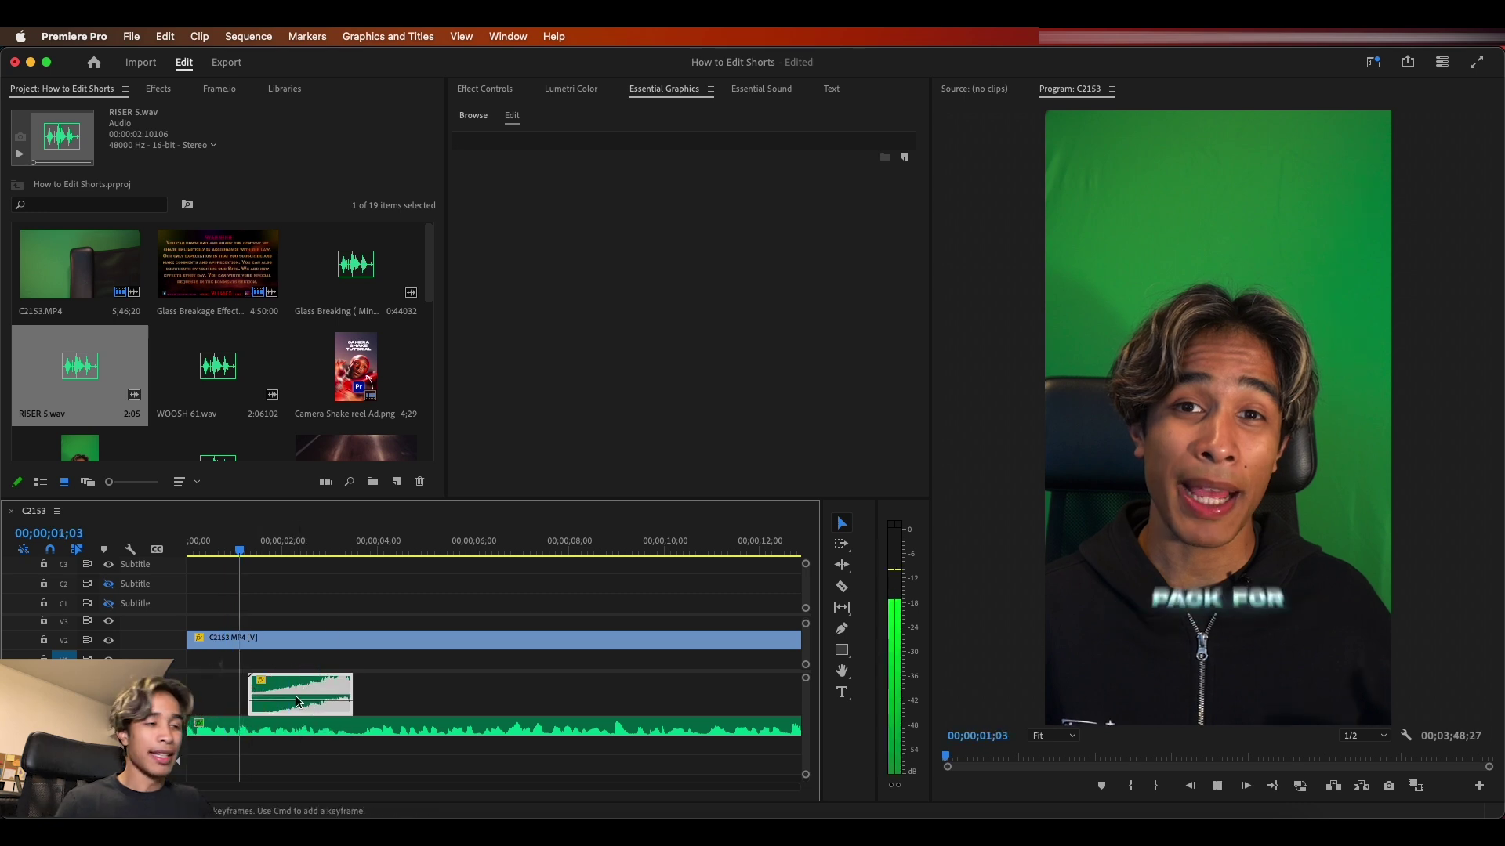
click(267, 640)
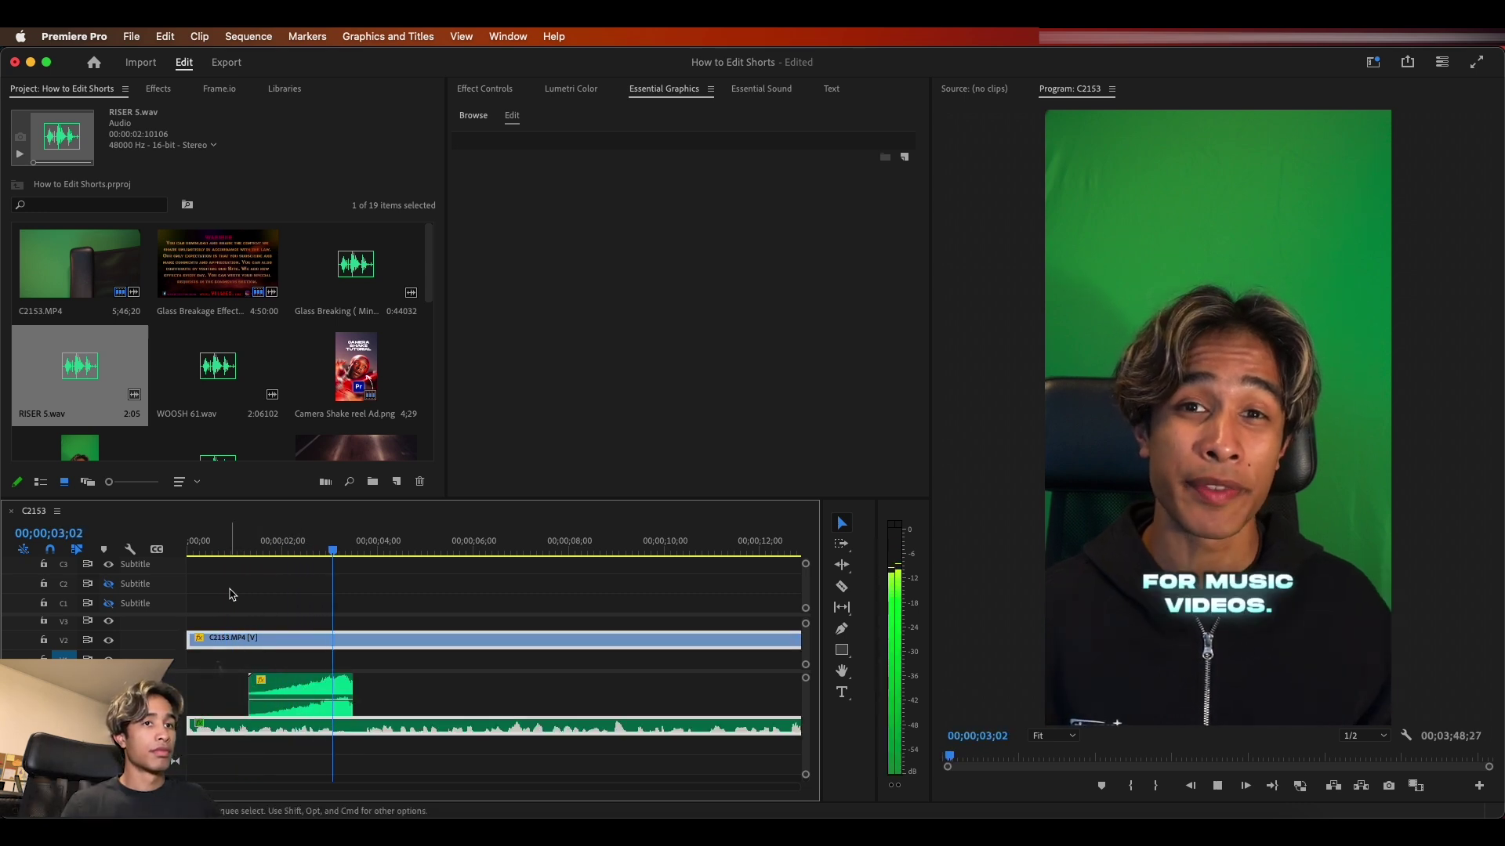
key(space)
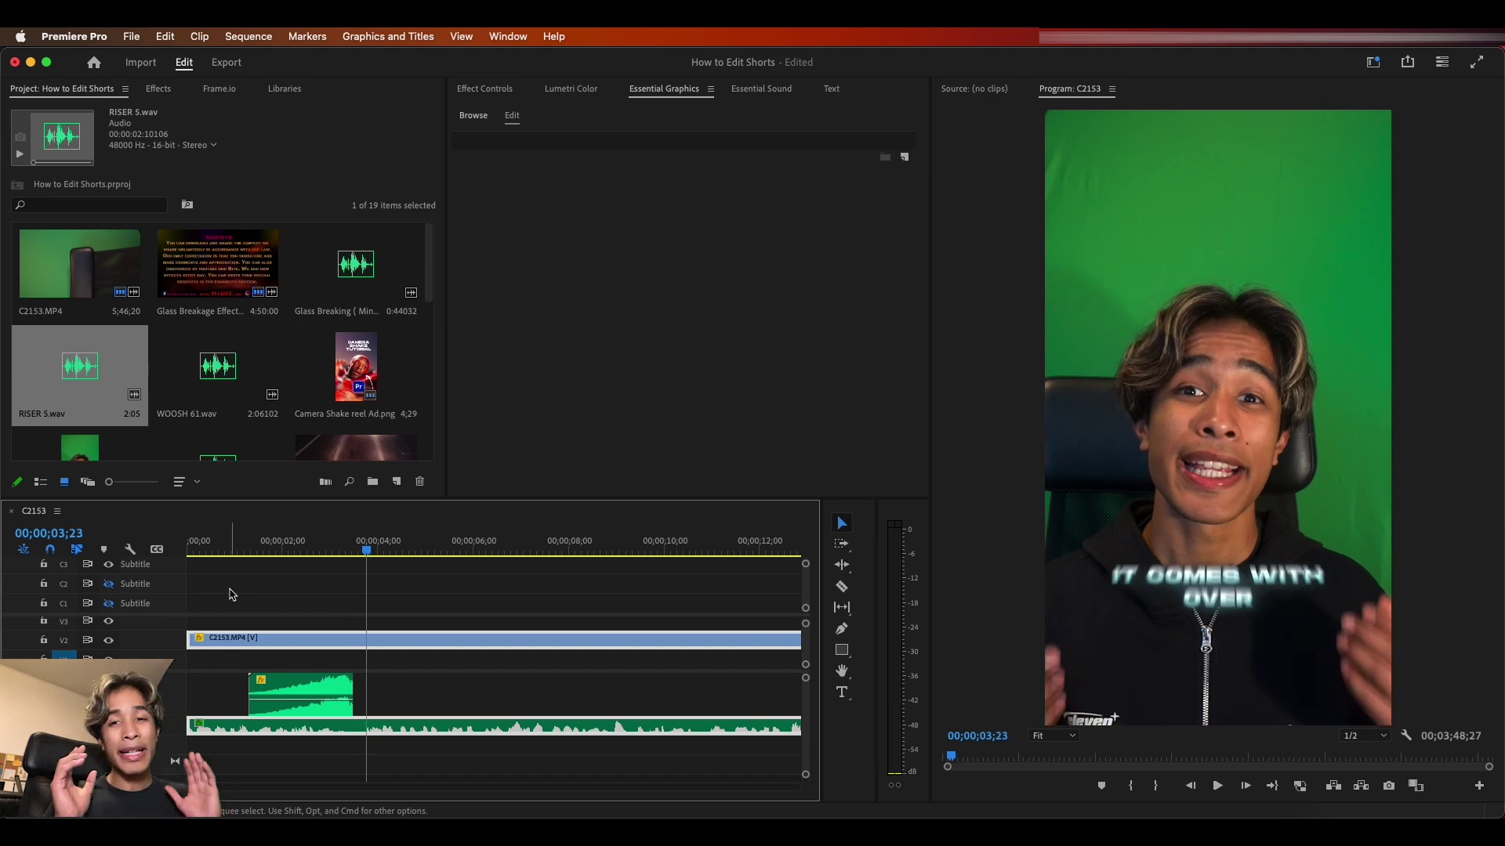
key(Left)
key(Left)
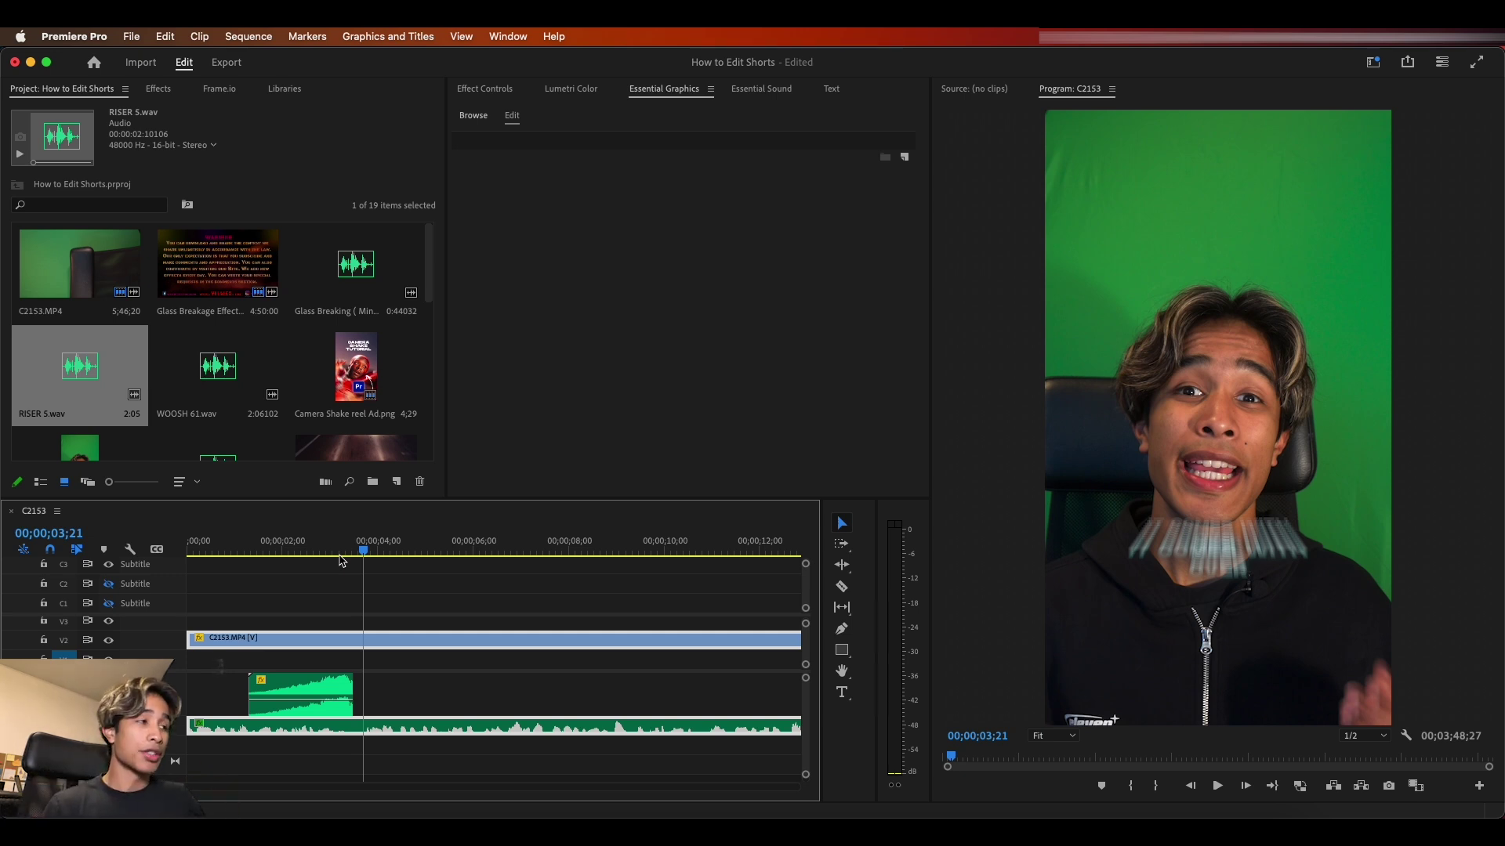
scroll(408, 447, down, 10)
Step: Create a new adjustment layer and place it on V3 above the speaker clip
click(391, 485)
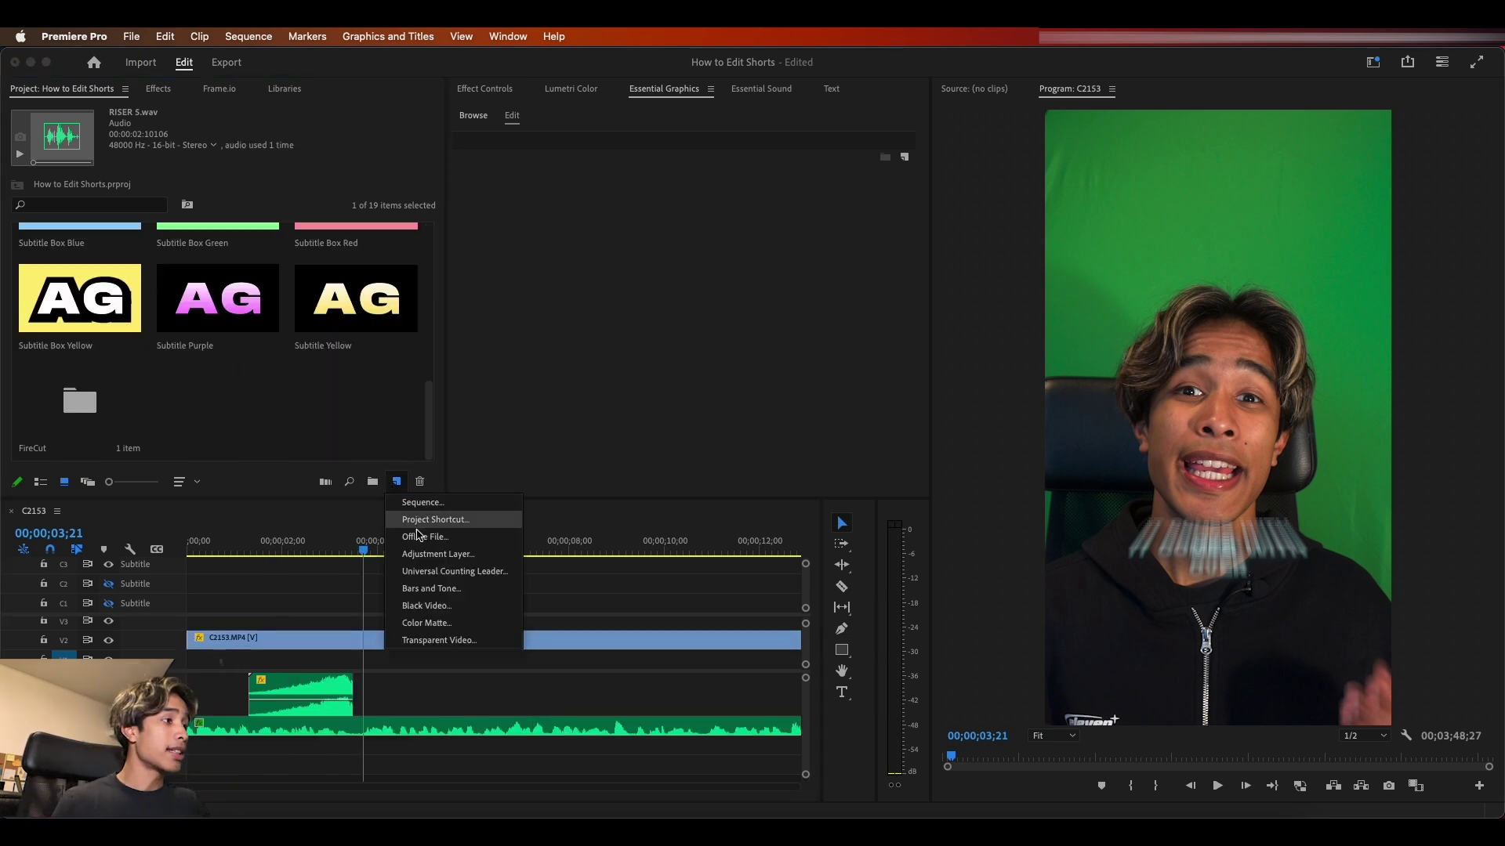
click(433, 570)
click(835, 511)
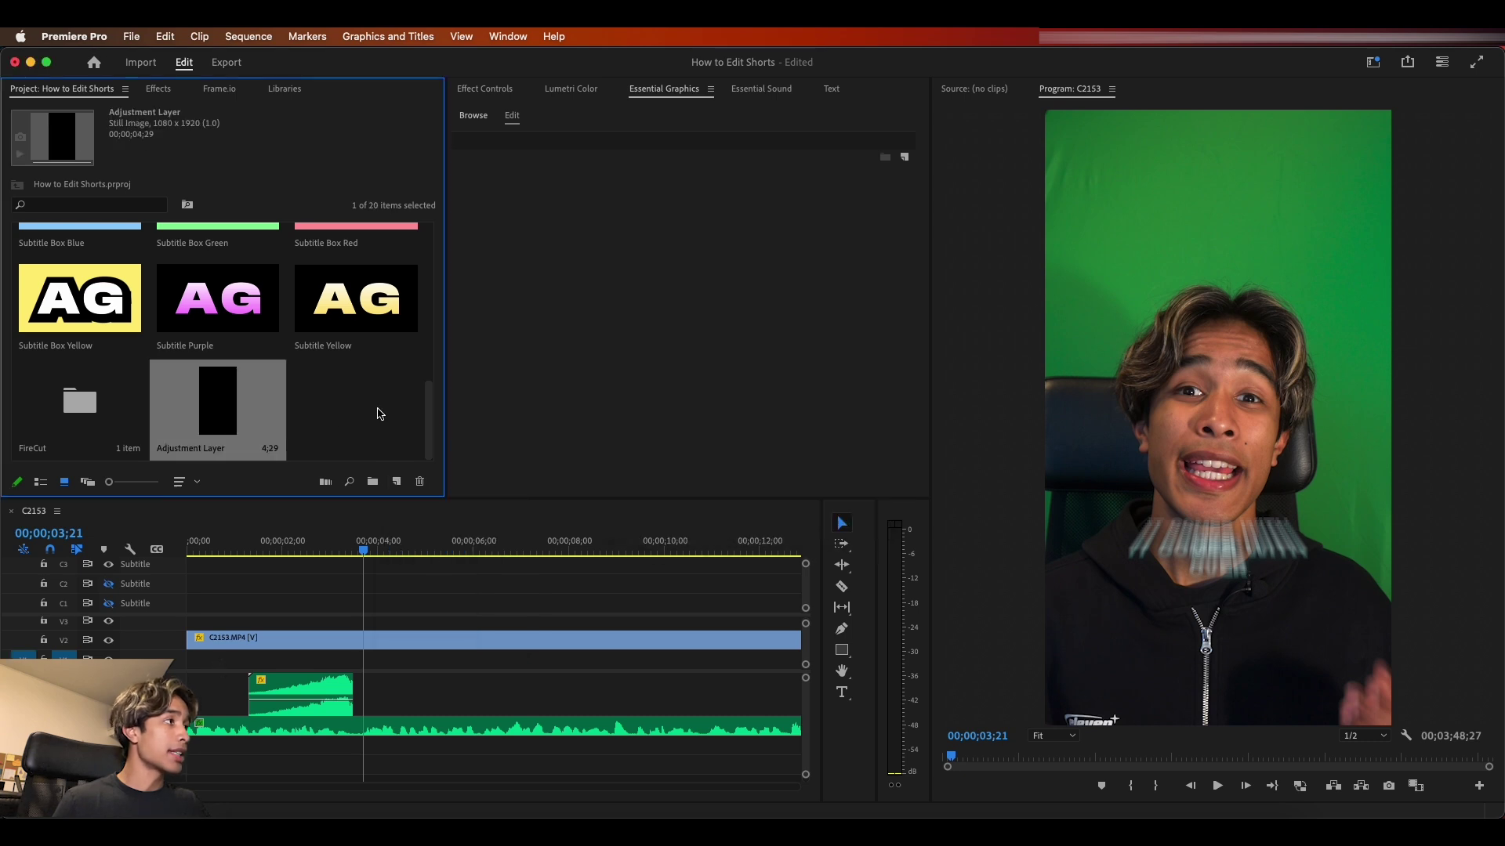
drag(318, 474, 460, 627)
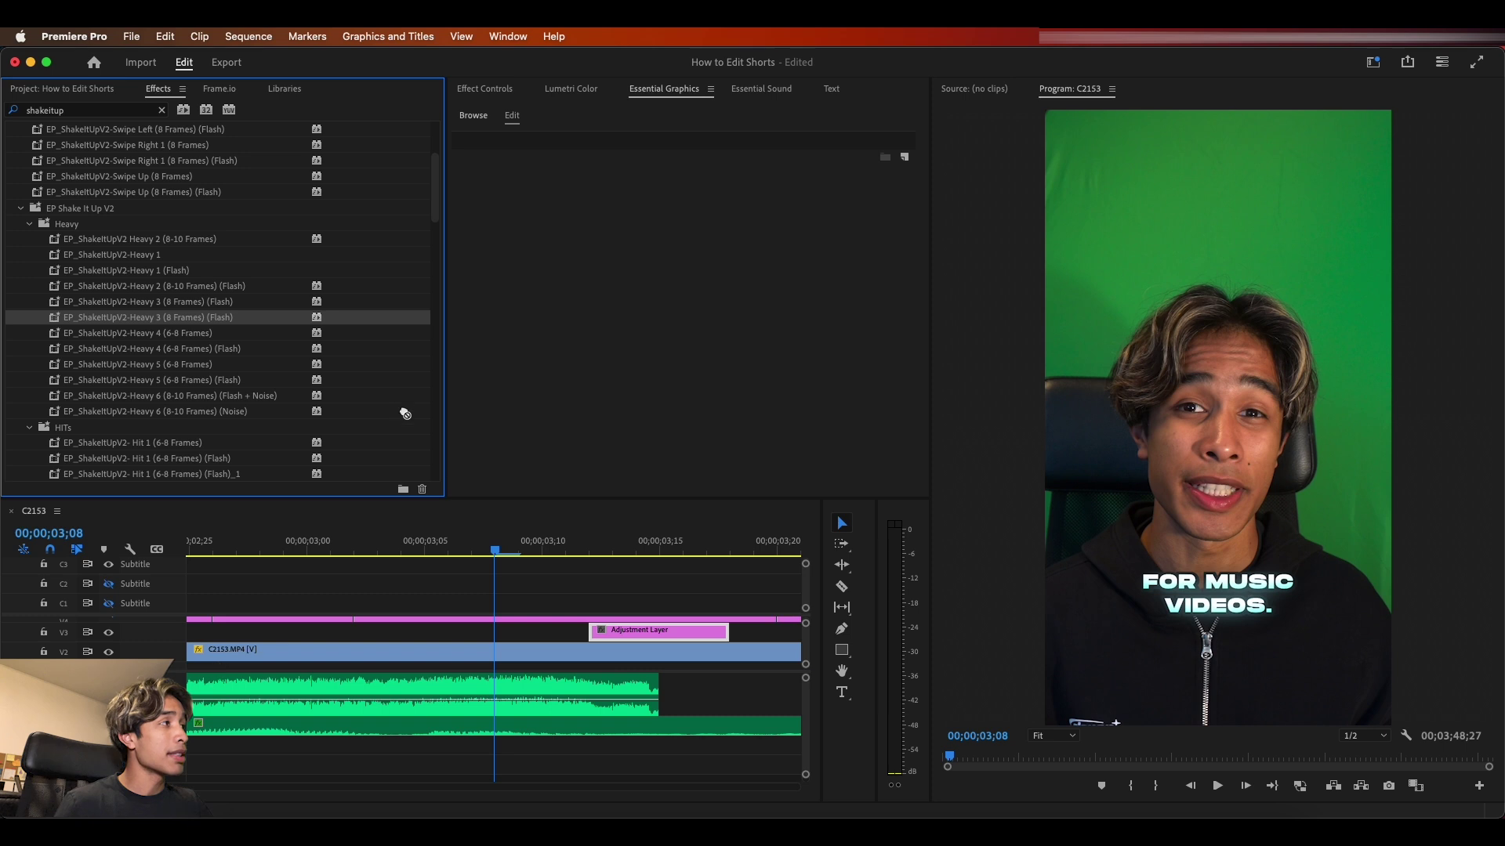
Step: Apply the EP_ShakeItUpV2-Heavy 3 (8 Frames) (Flash) preset to the adjustment layer
drag(405, 413, 656, 640)
key(Down)
key(minus)
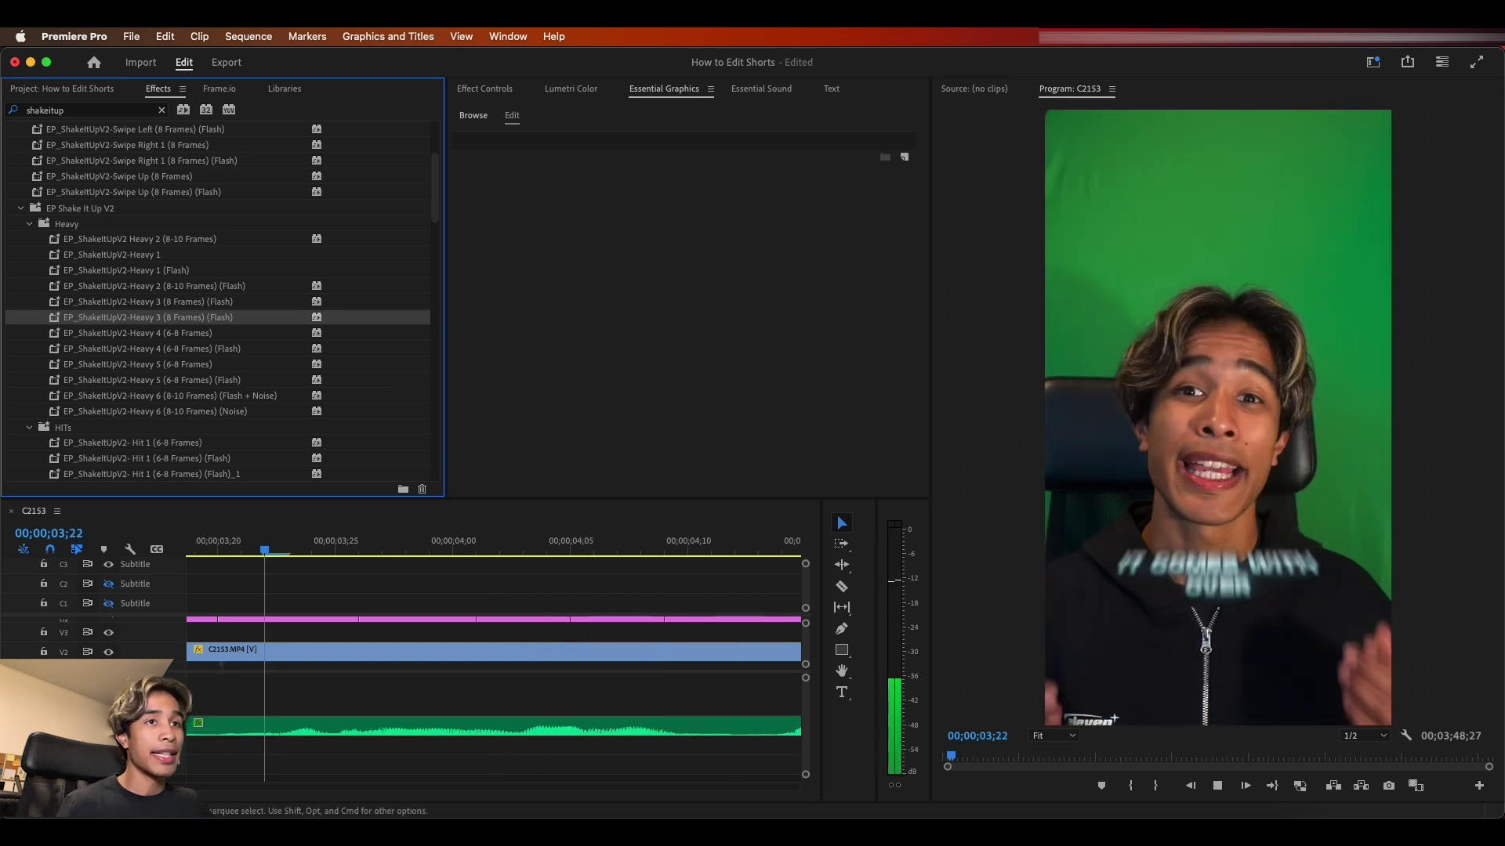
Step: Move the shake adjustment layer back to the playhead near the sequence start
key(minus)
key(minus)
key(minus)
key(minus)
key(minus)
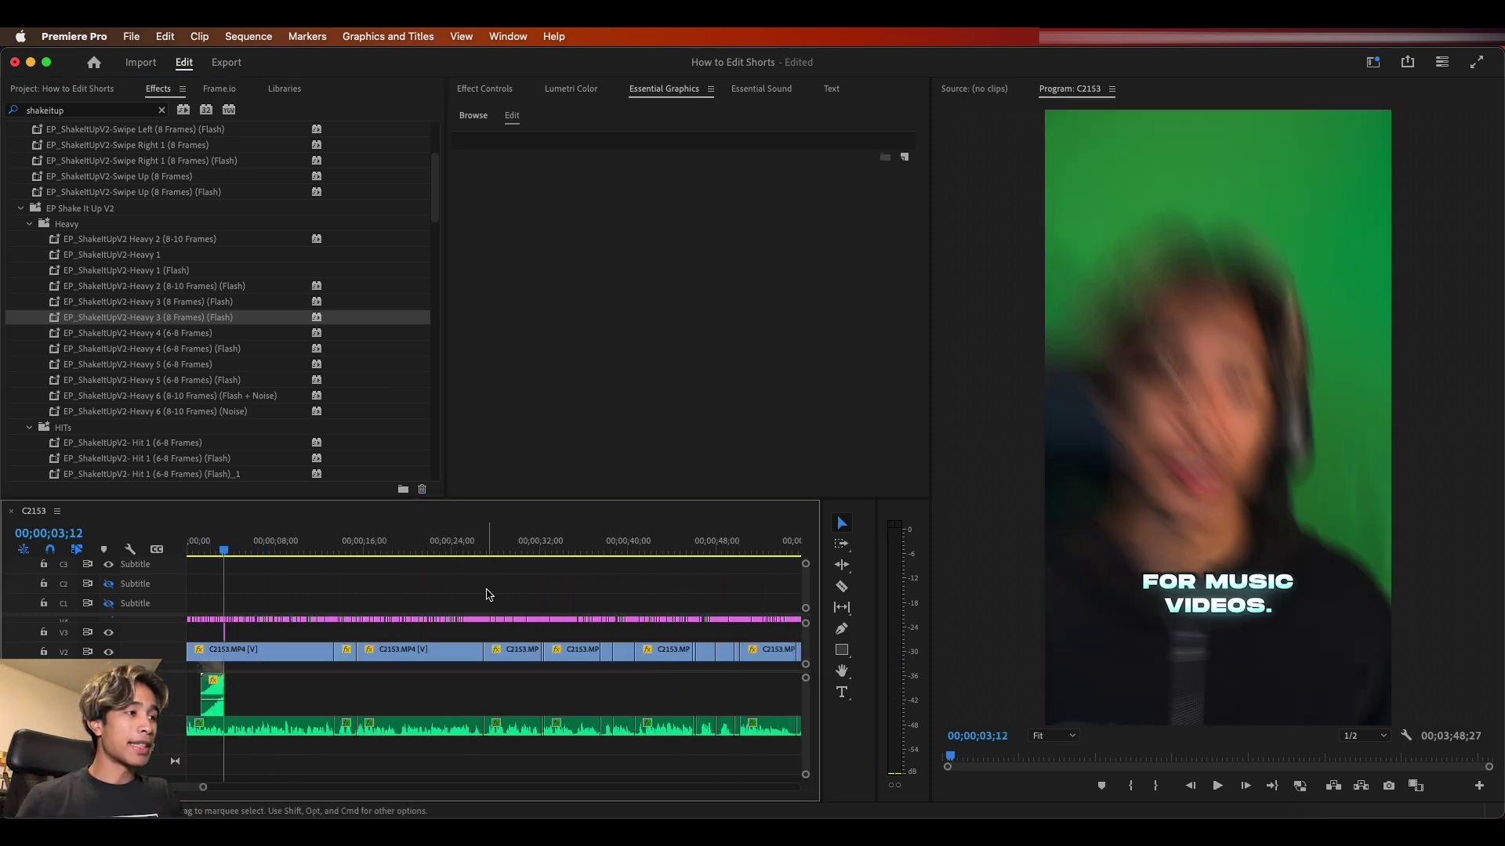
drag(694, 633, 208, 633)
key(equal)
key(equal)
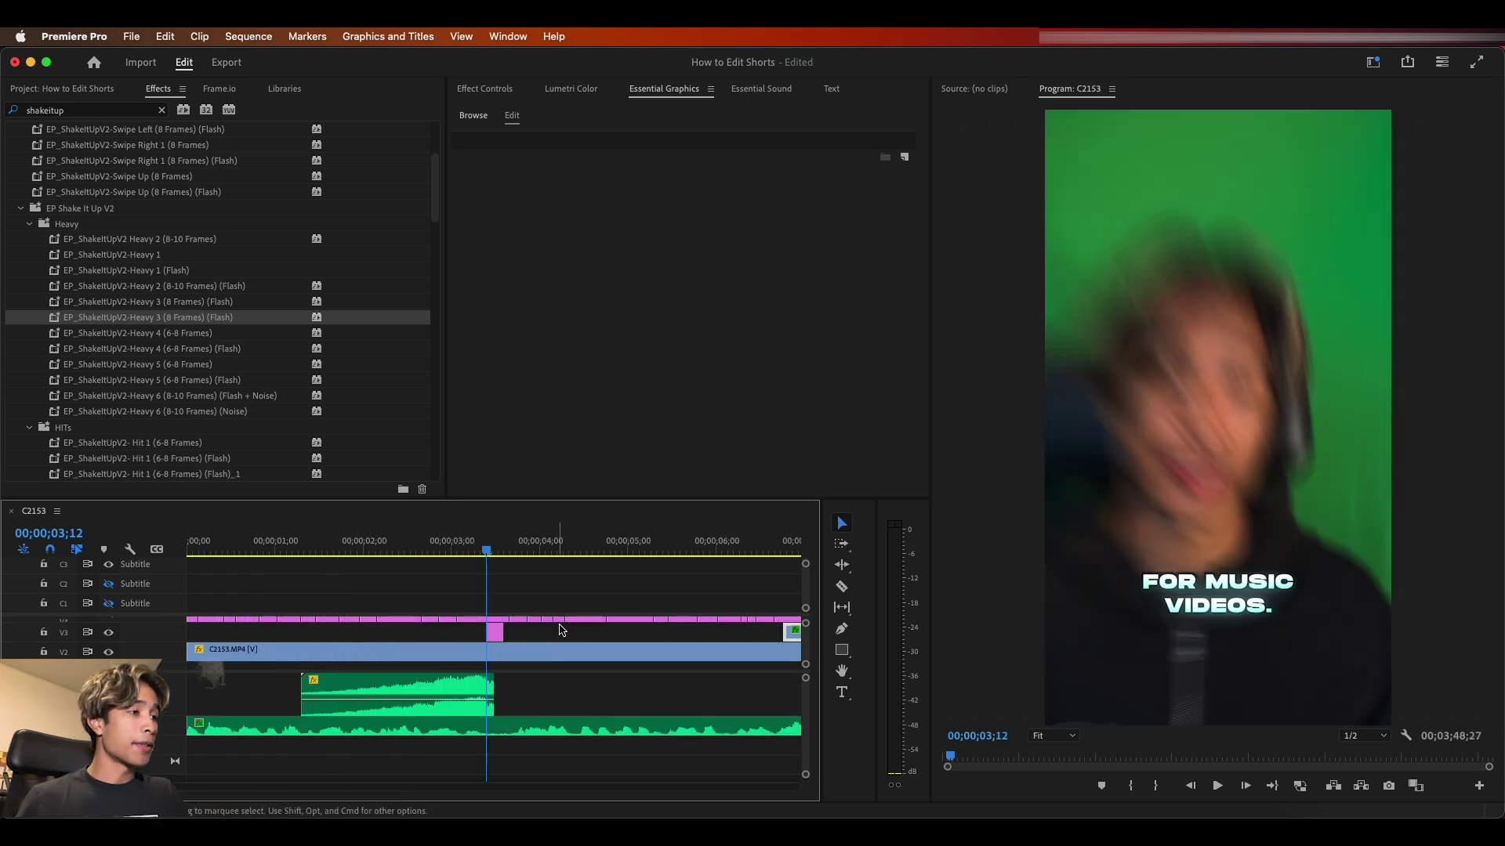
scroll(558, 627, up, 3)
scroll(559, 631, down, 2)
Step: Add Glass Breakage Effects.mp4 as an overlay at the playhead, nudge it later, and preview it
drag(738, 673, 419, 615)
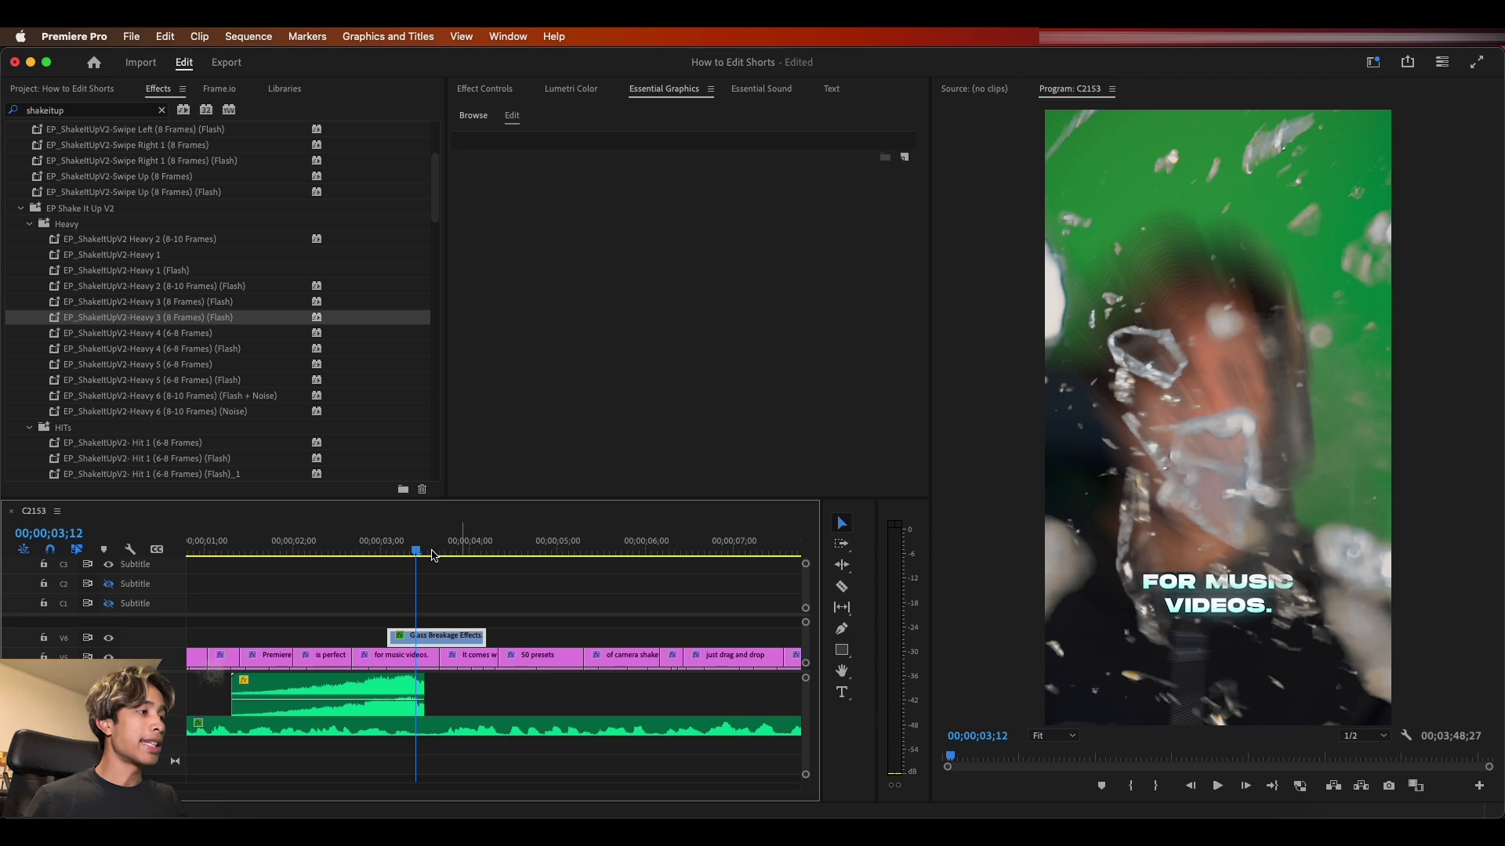
key(Up)
key(space)
key(space)
key(equal)
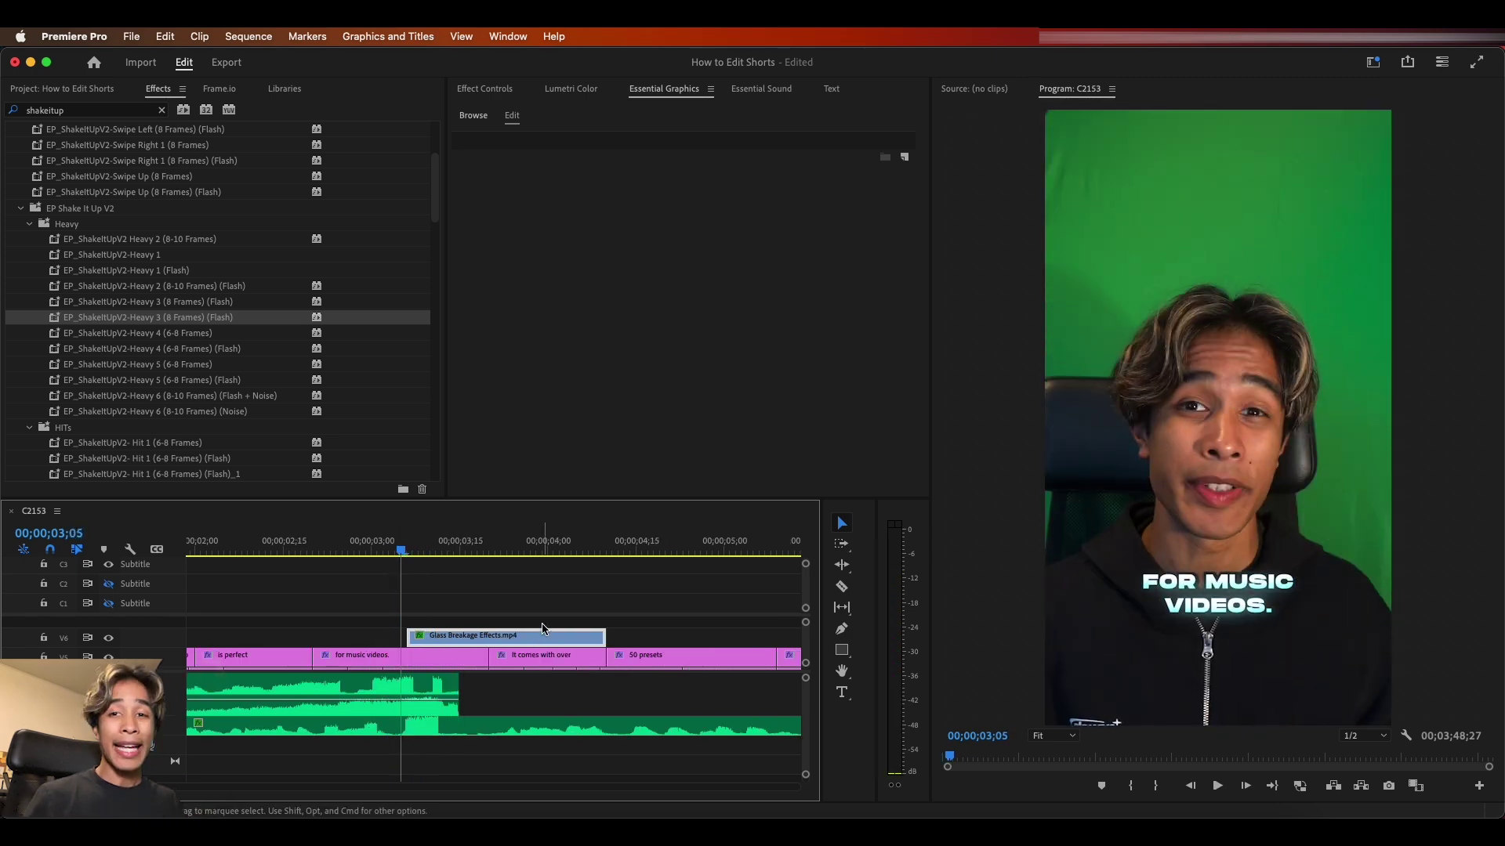
scroll(544, 628, down, 2)
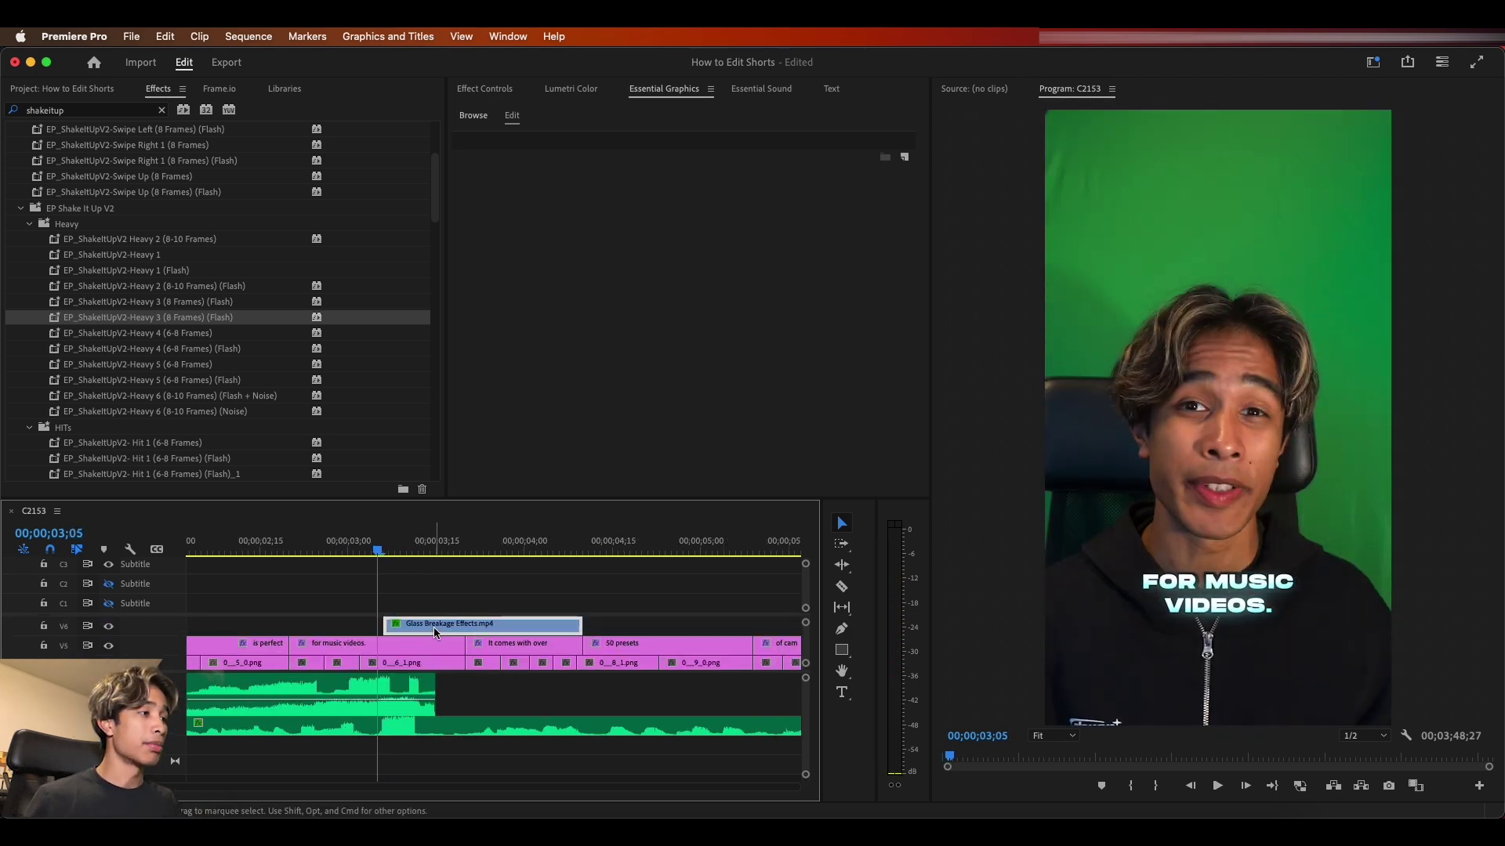
drag(436, 632, 442, 627)
key(space)
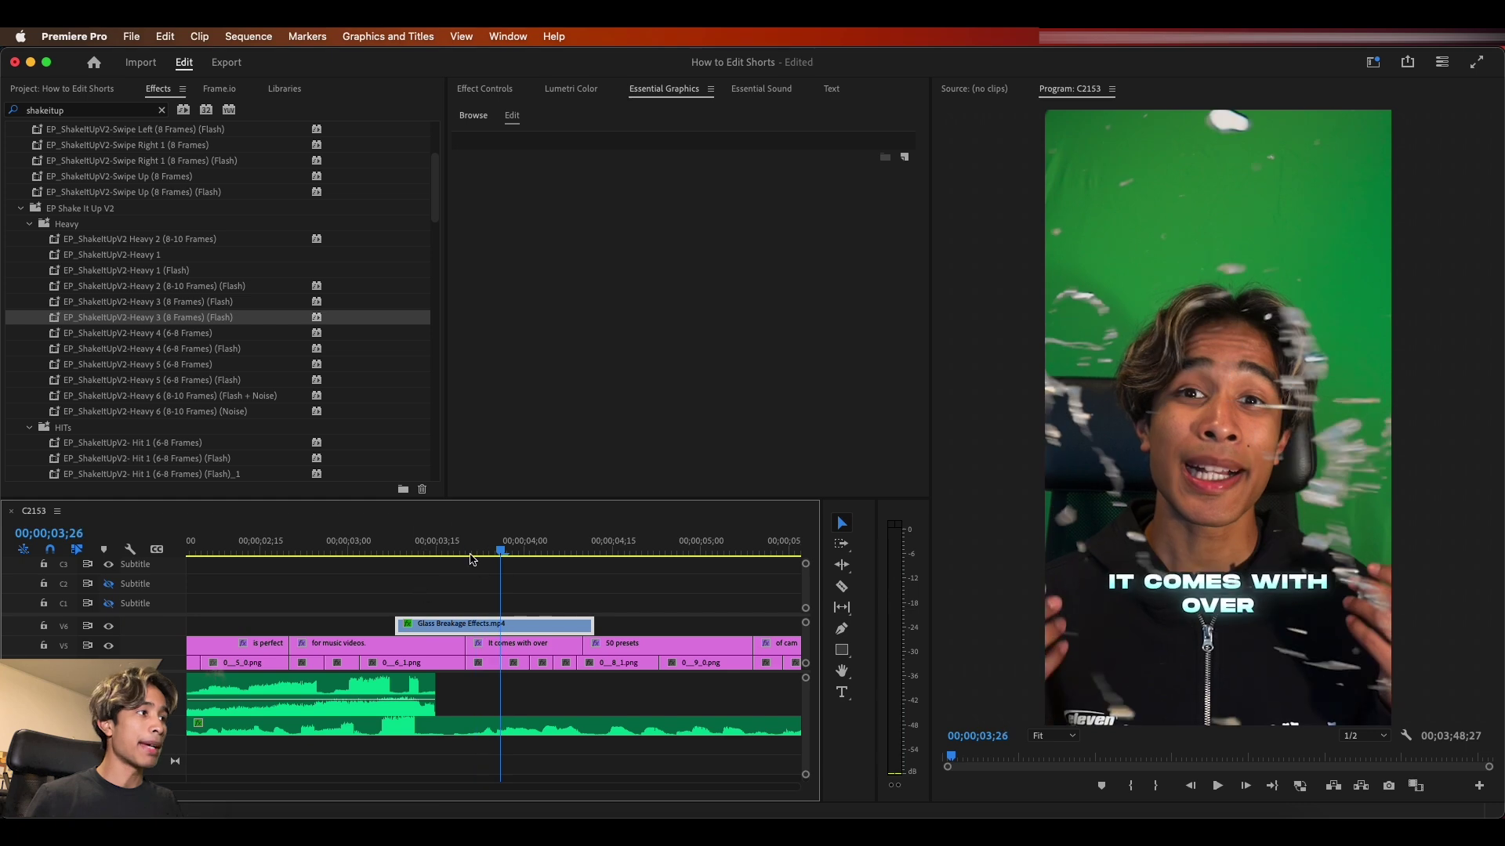
click(386, 555)
key(space)
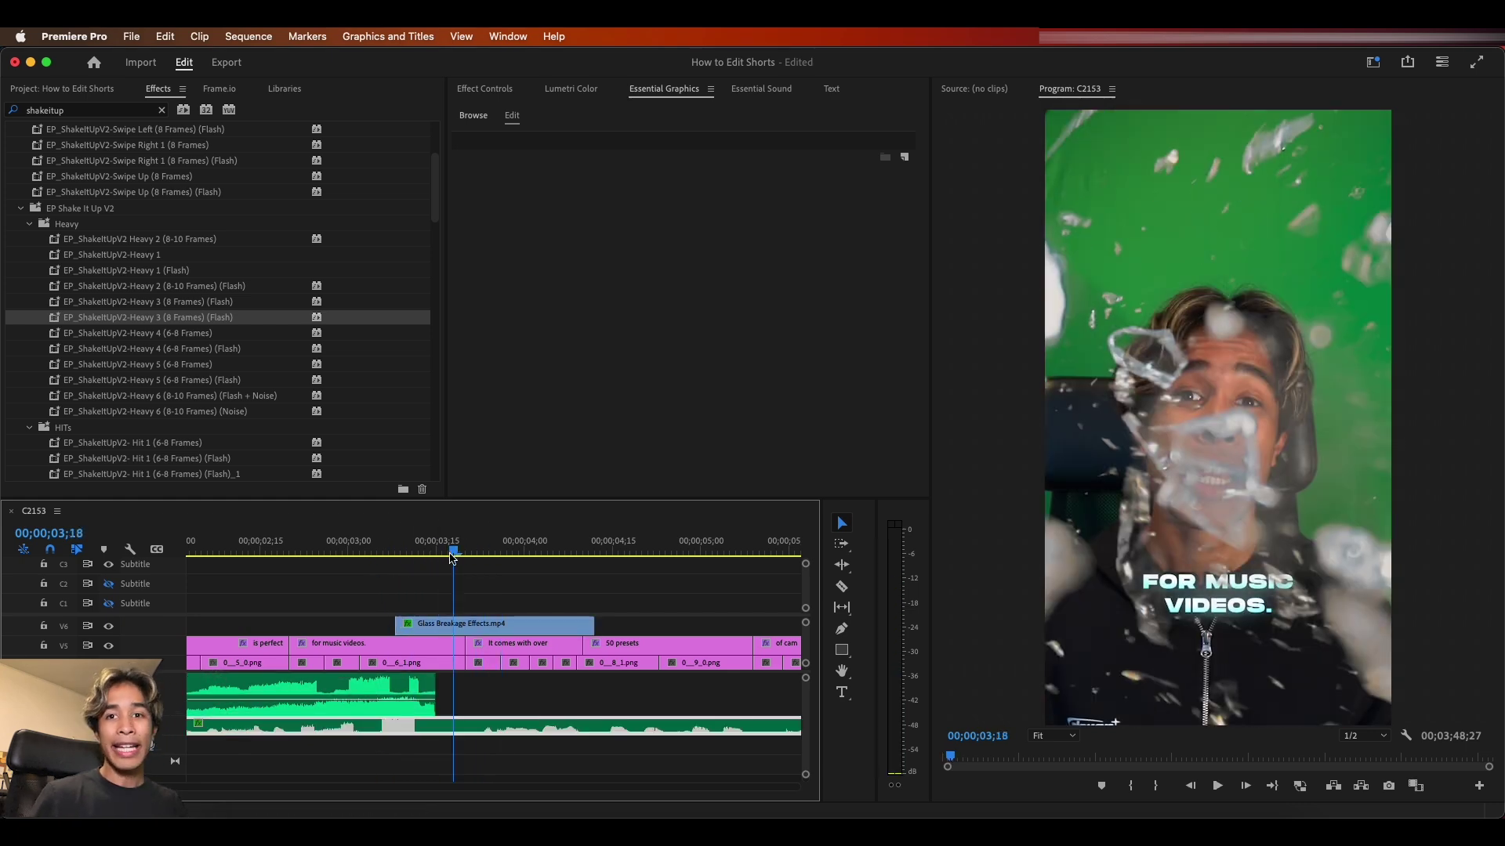
click(386, 556)
key(space)
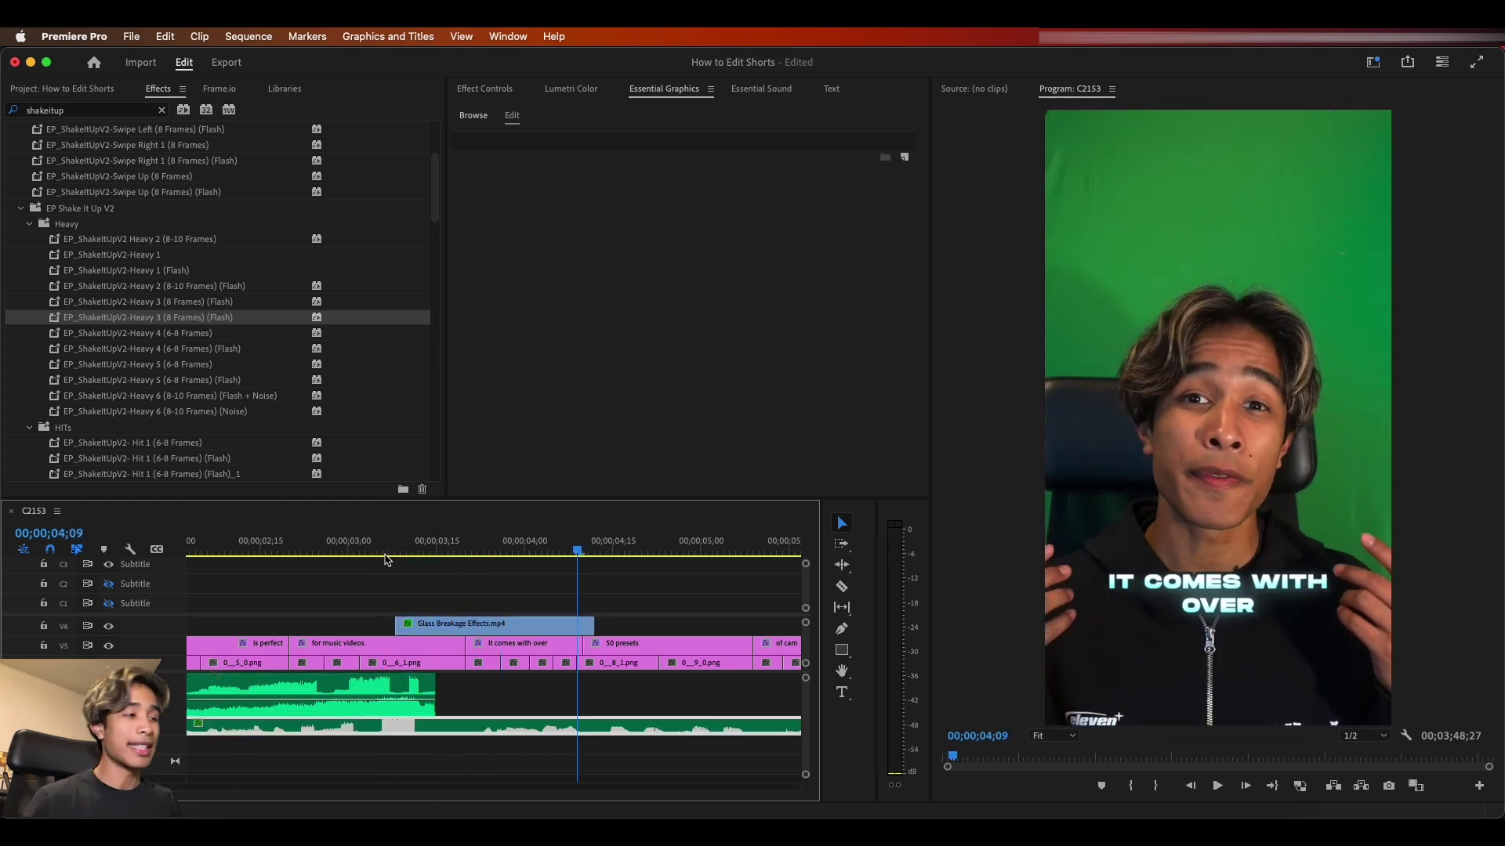
Step: Add the Glass Breaking sound to the lower audio track, a few frames earlier
key(shift+1)
click(330, 287)
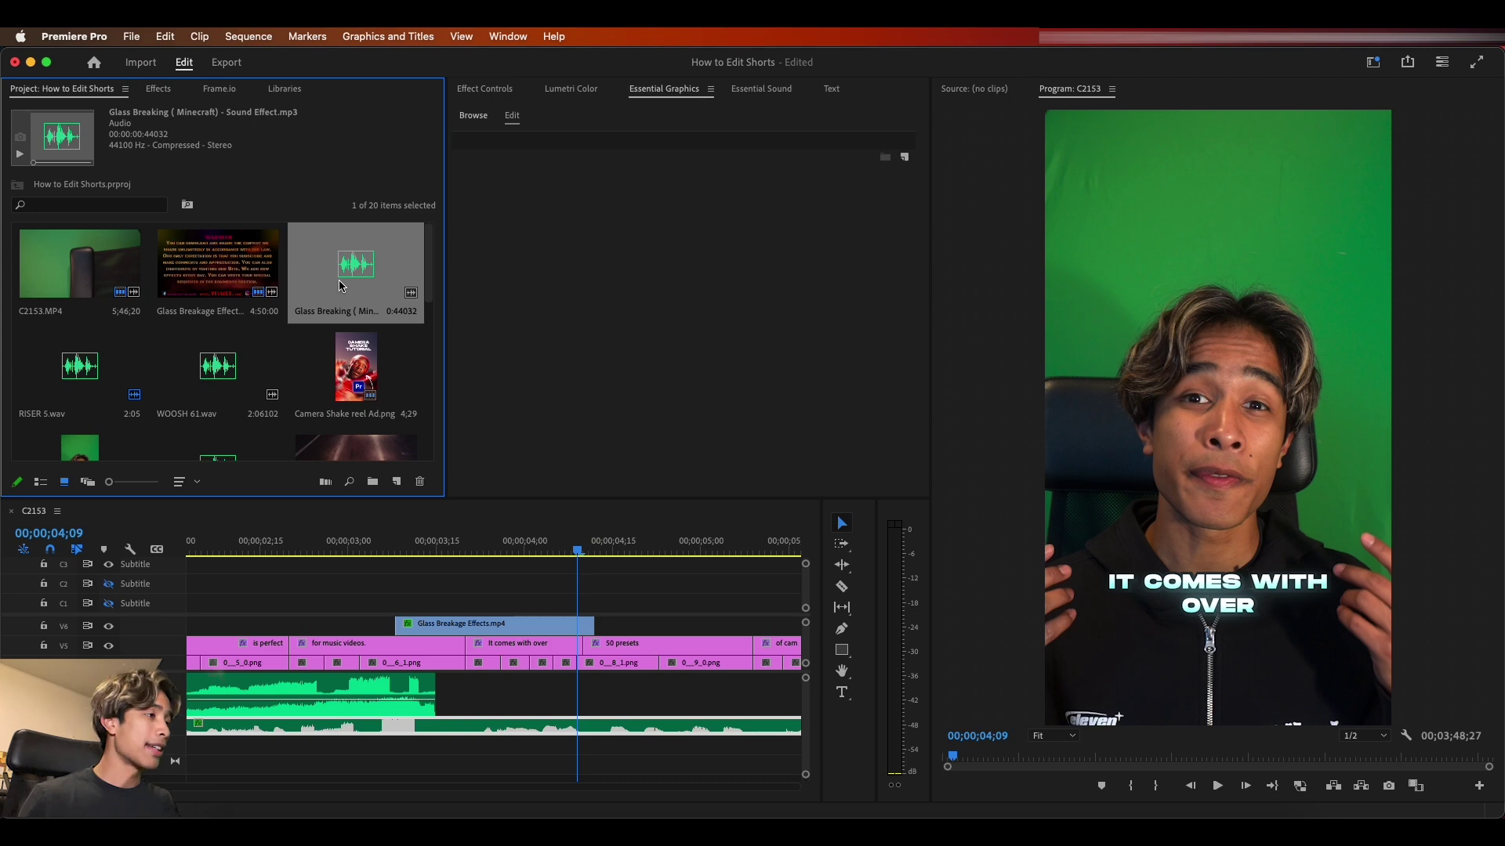
drag(340, 286, 504, 690)
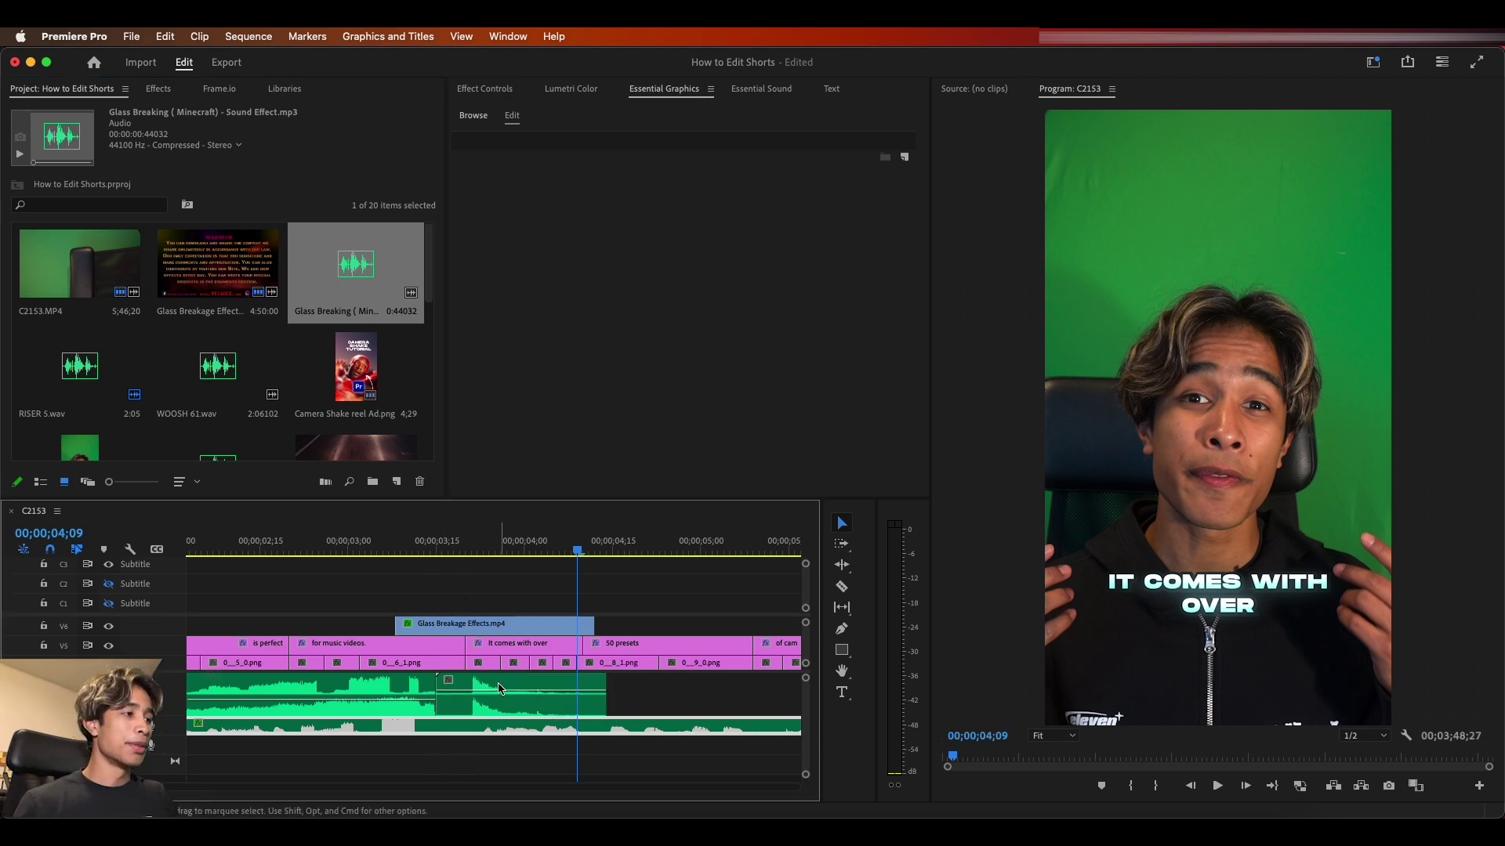
click(514, 686)
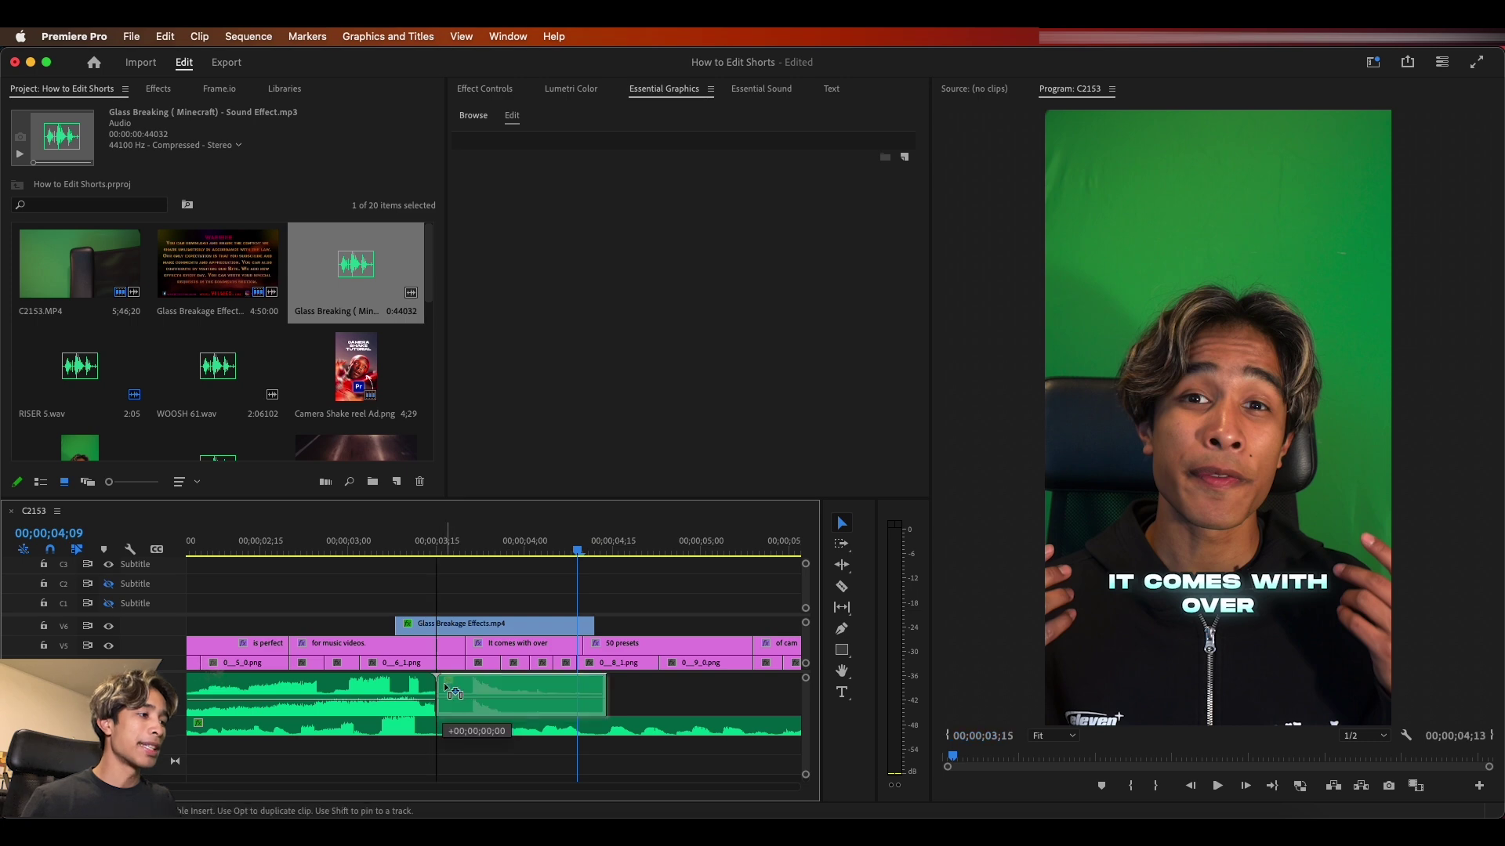
drag(443, 686, 407, 746)
drag(368, 550, 327, 573)
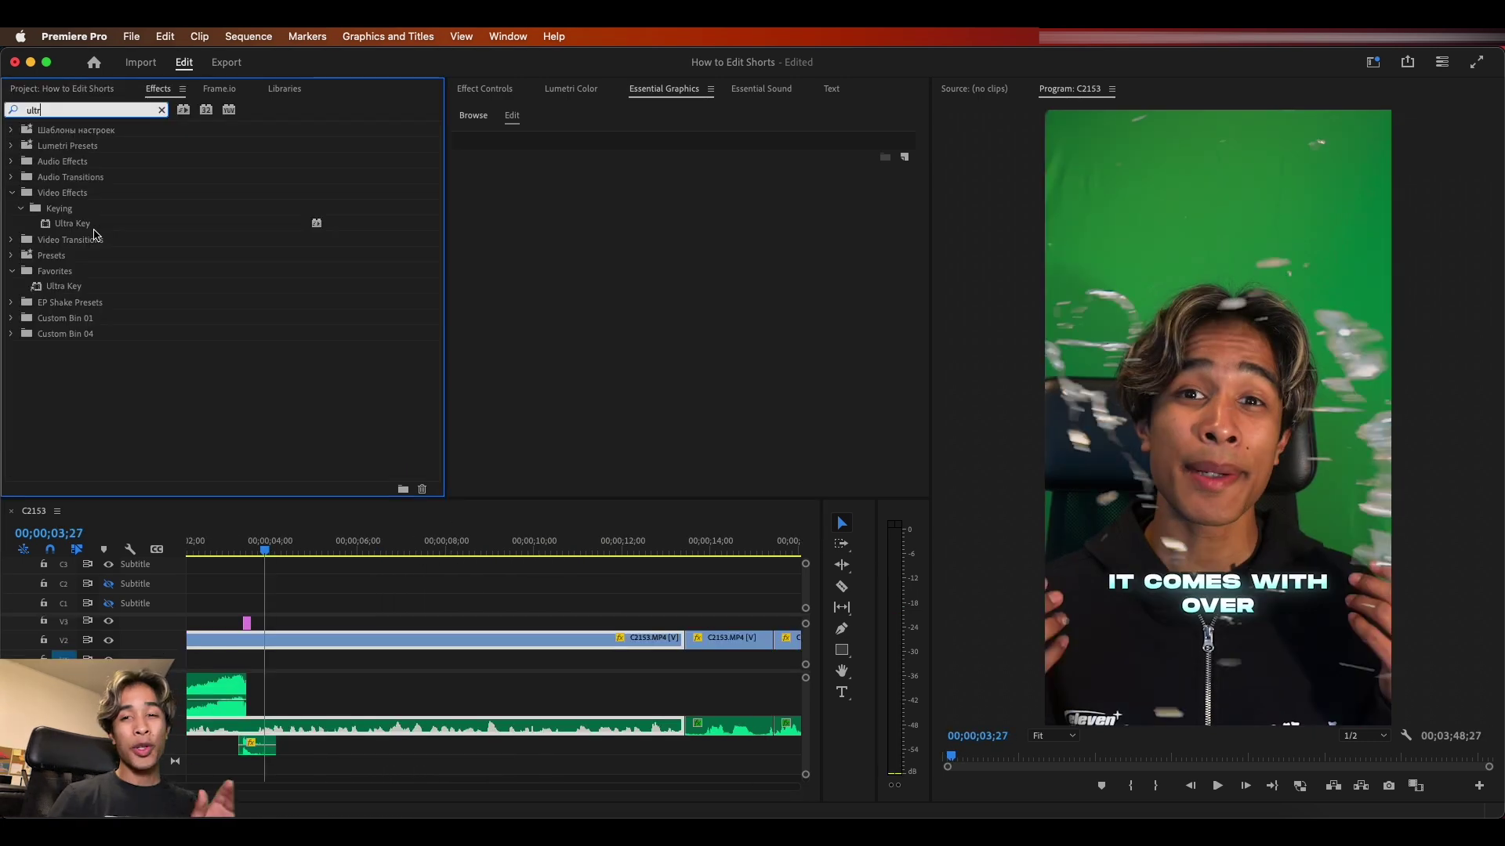
Step: Apply Ultra Key to C2153 and sample the green screen as the key colour
drag(63, 224, 335, 636)
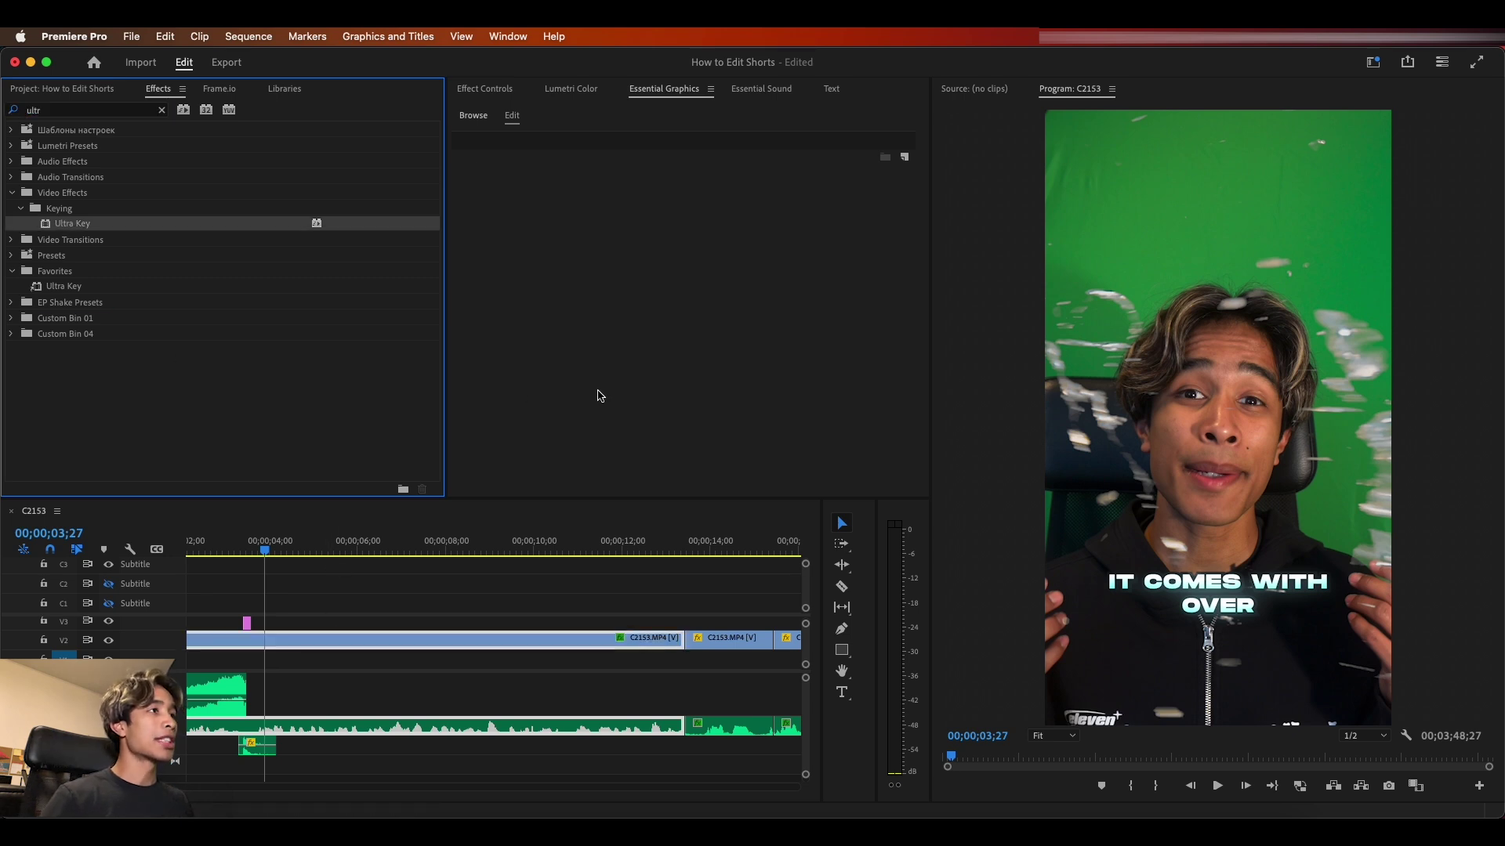
click(482, 87)
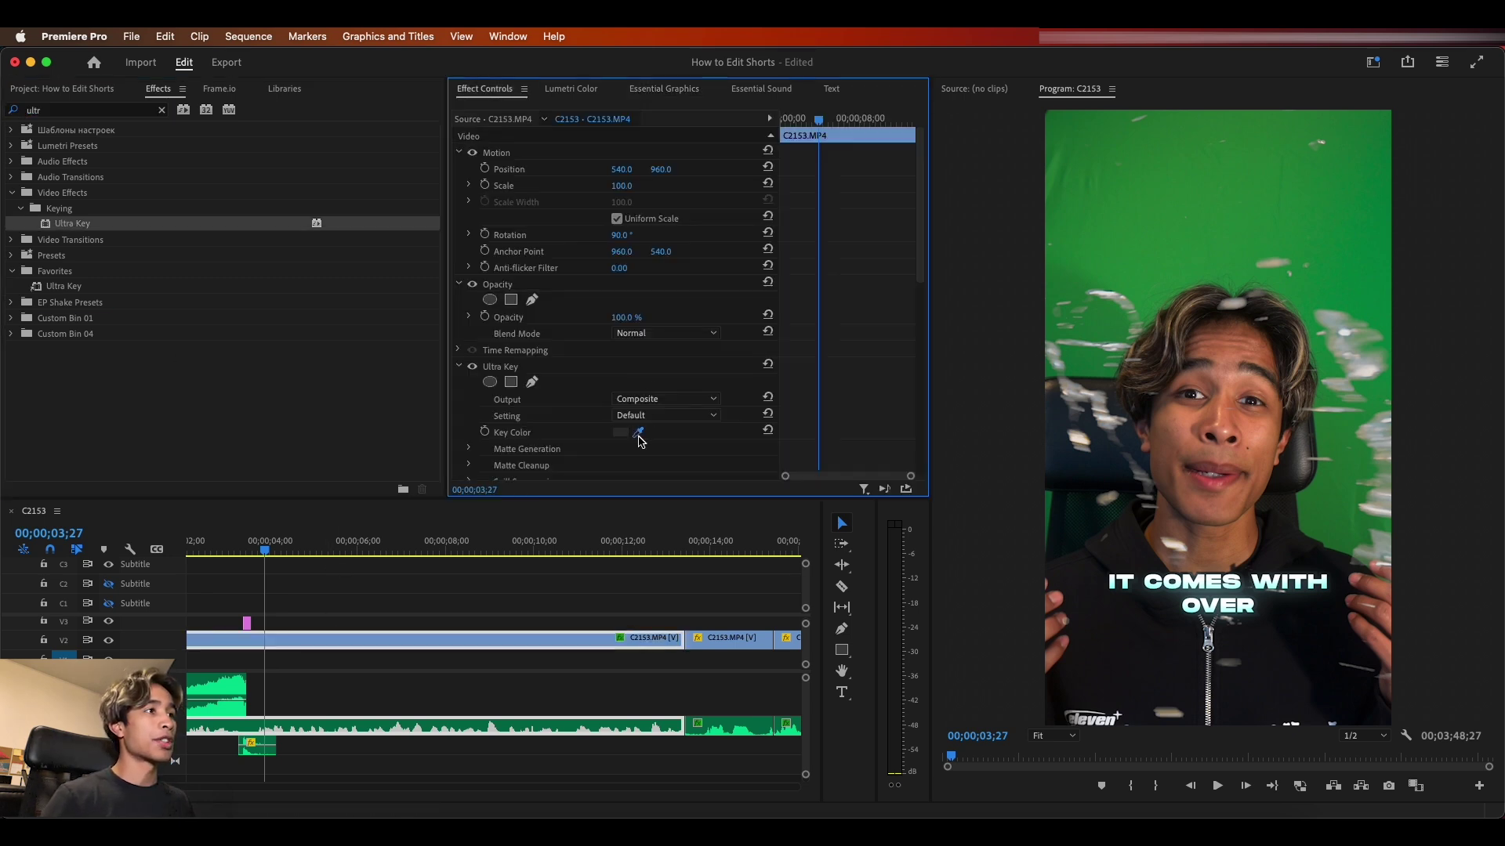
click(638, 432)
click(1162, 234)
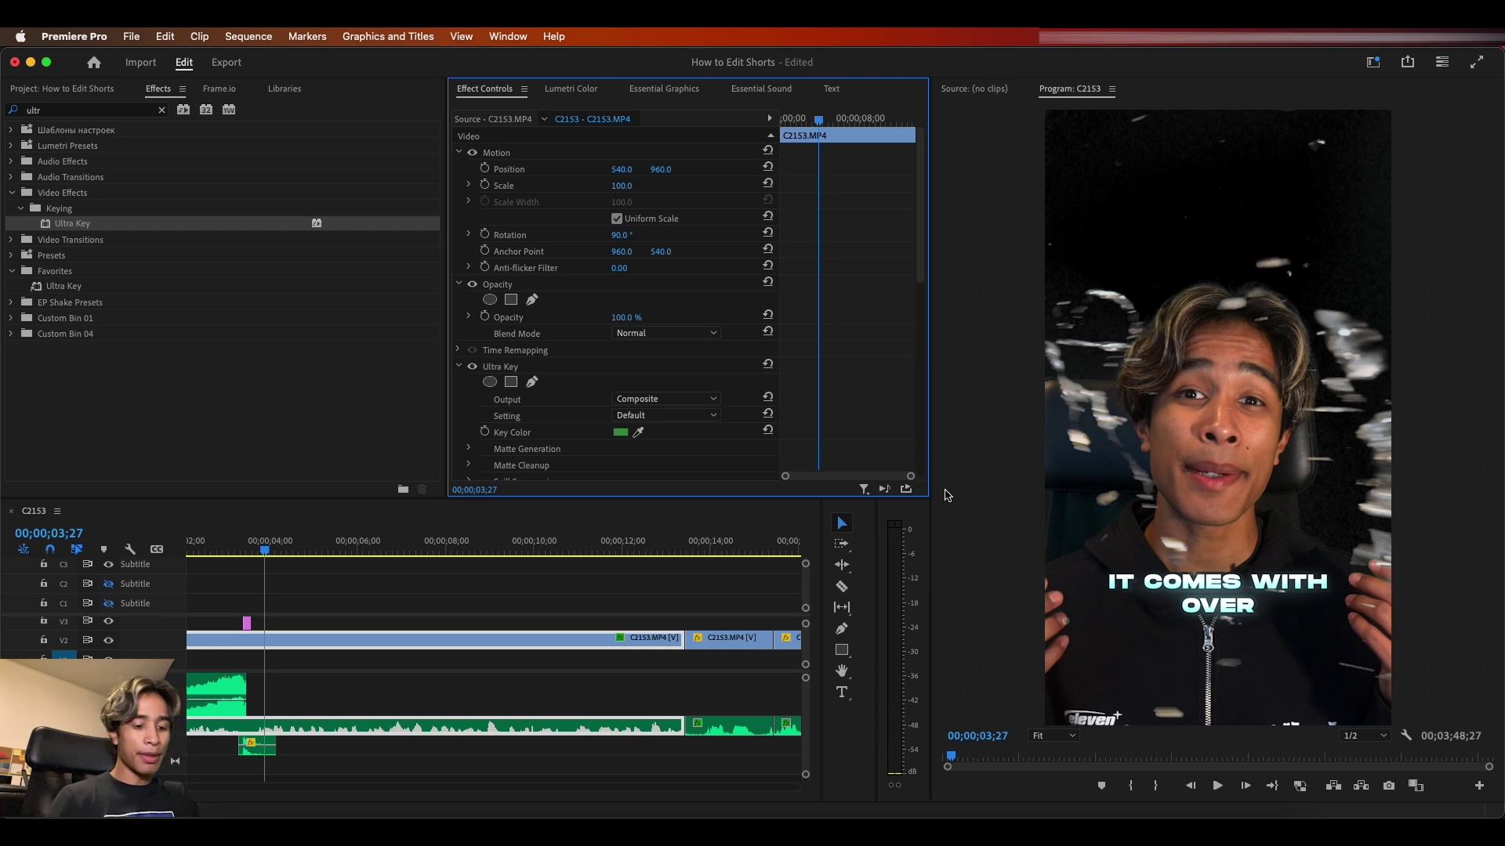
Step: Extend the y2mate music-video clip back to the sequence start and preview the keyed background
click(640, 675)
key(backslash)
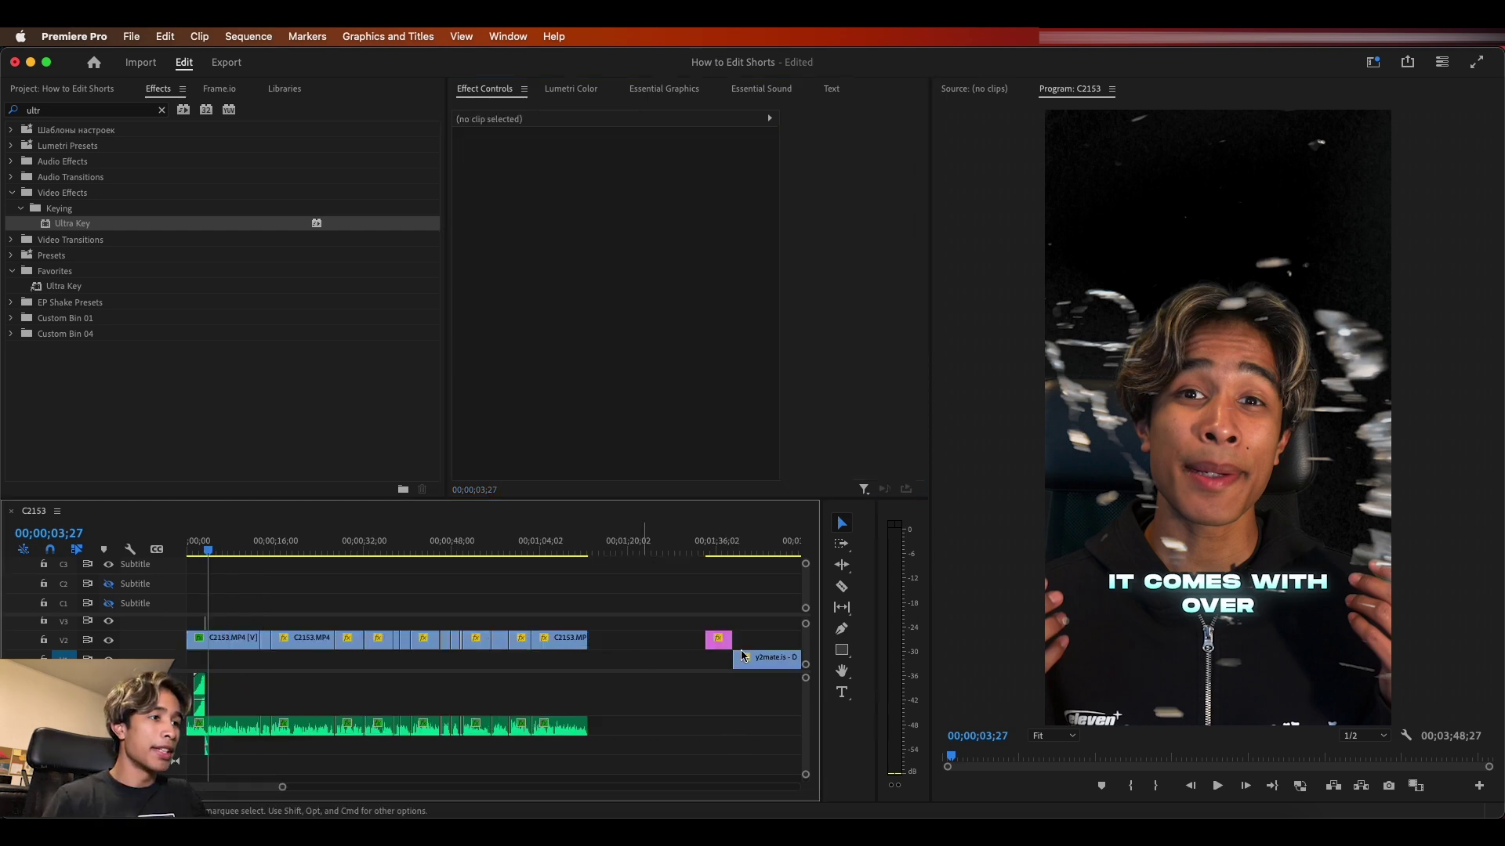
click(768, 659)
drag(734, 658, 189, 659)
key(space)
key(backslash)
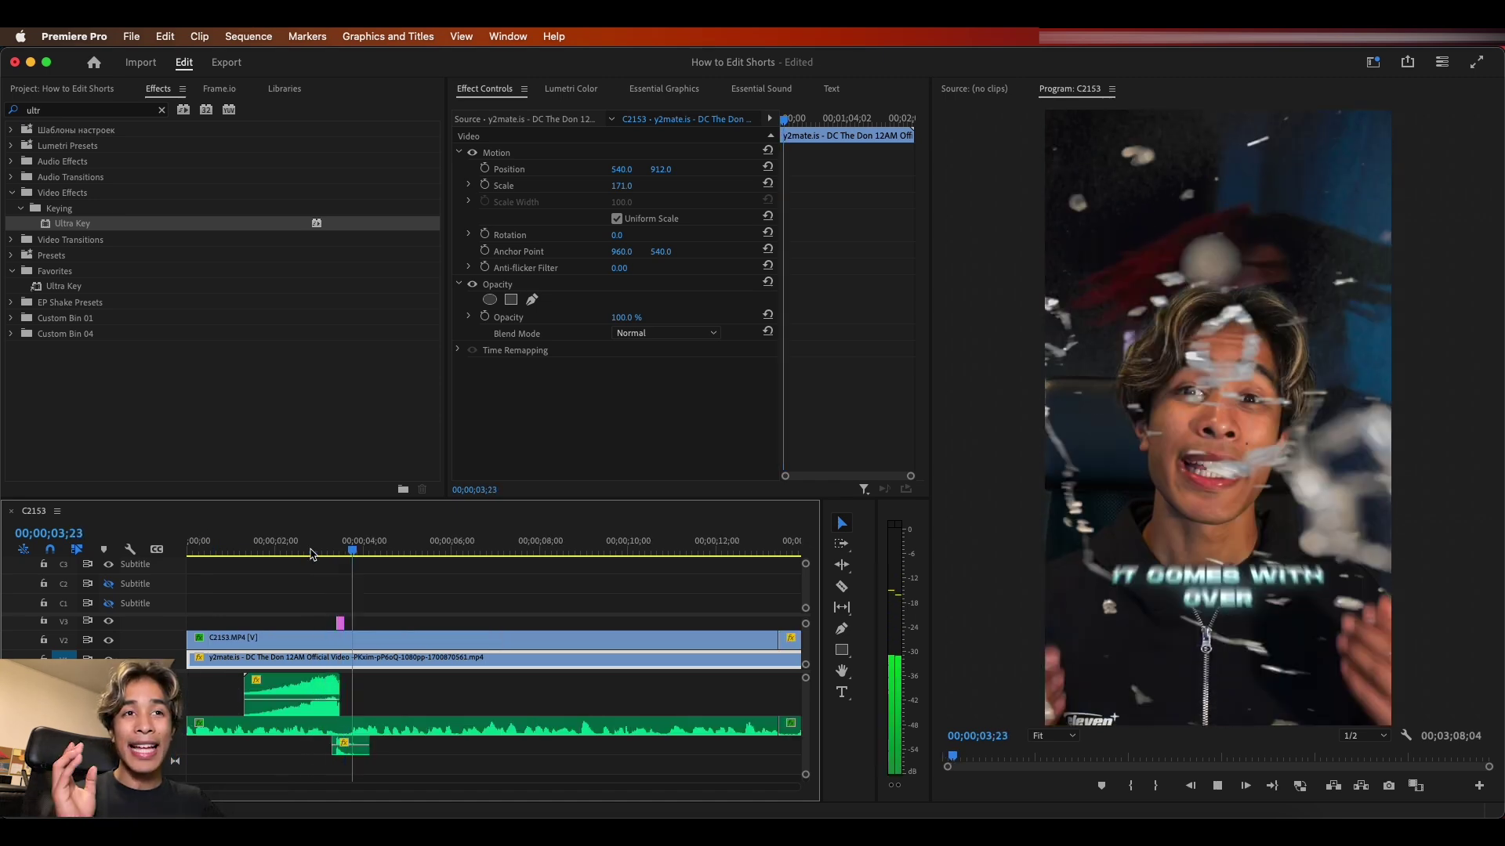
key(space)
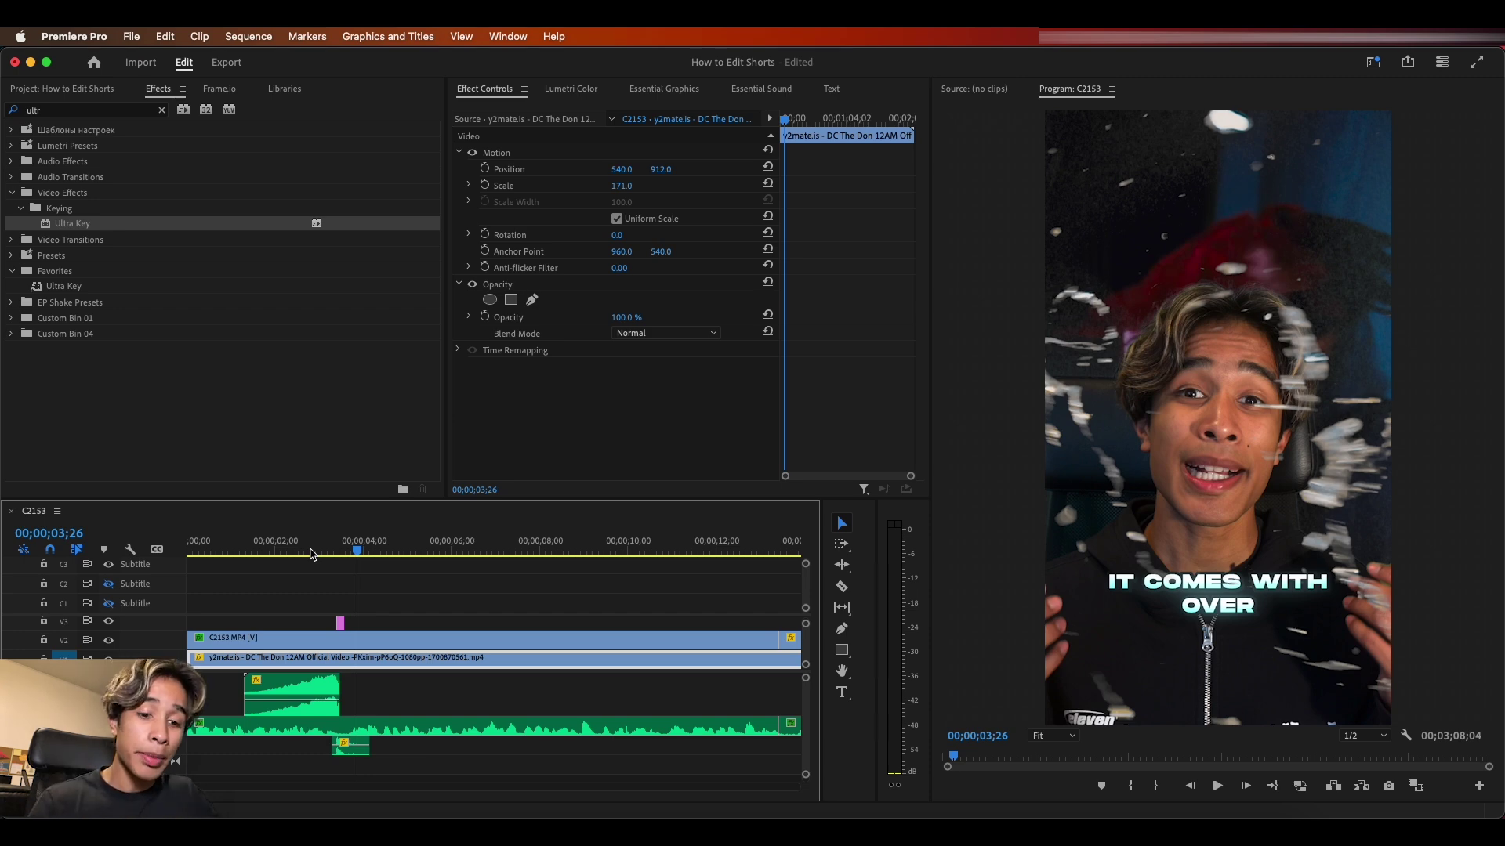
key(backslash)
Step: Add Camera Shake reel Ad.png to track V3 at the start of the sequence
click(78, 89)
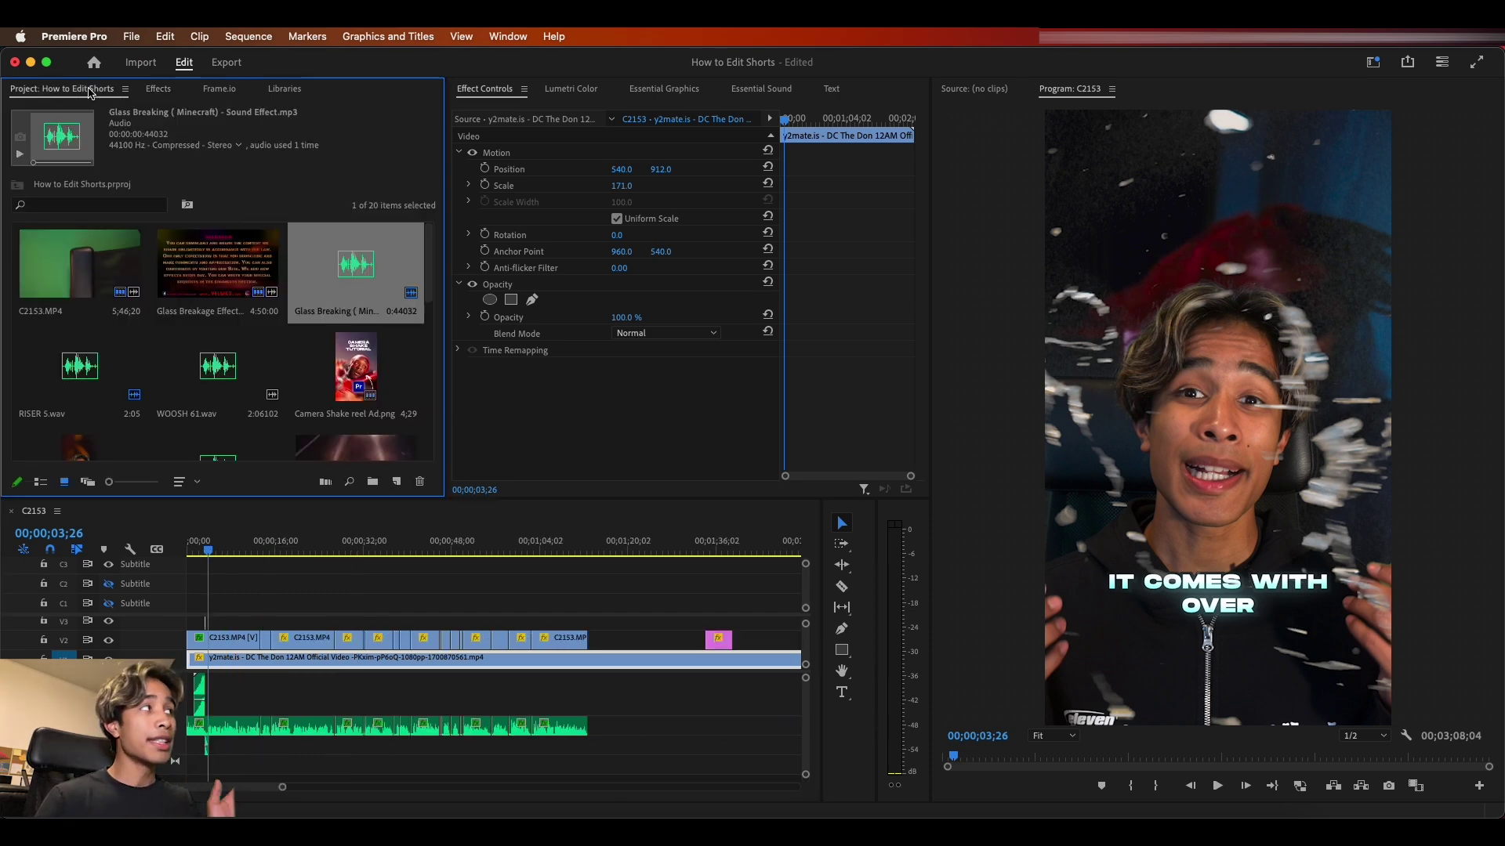
click(357, 368)
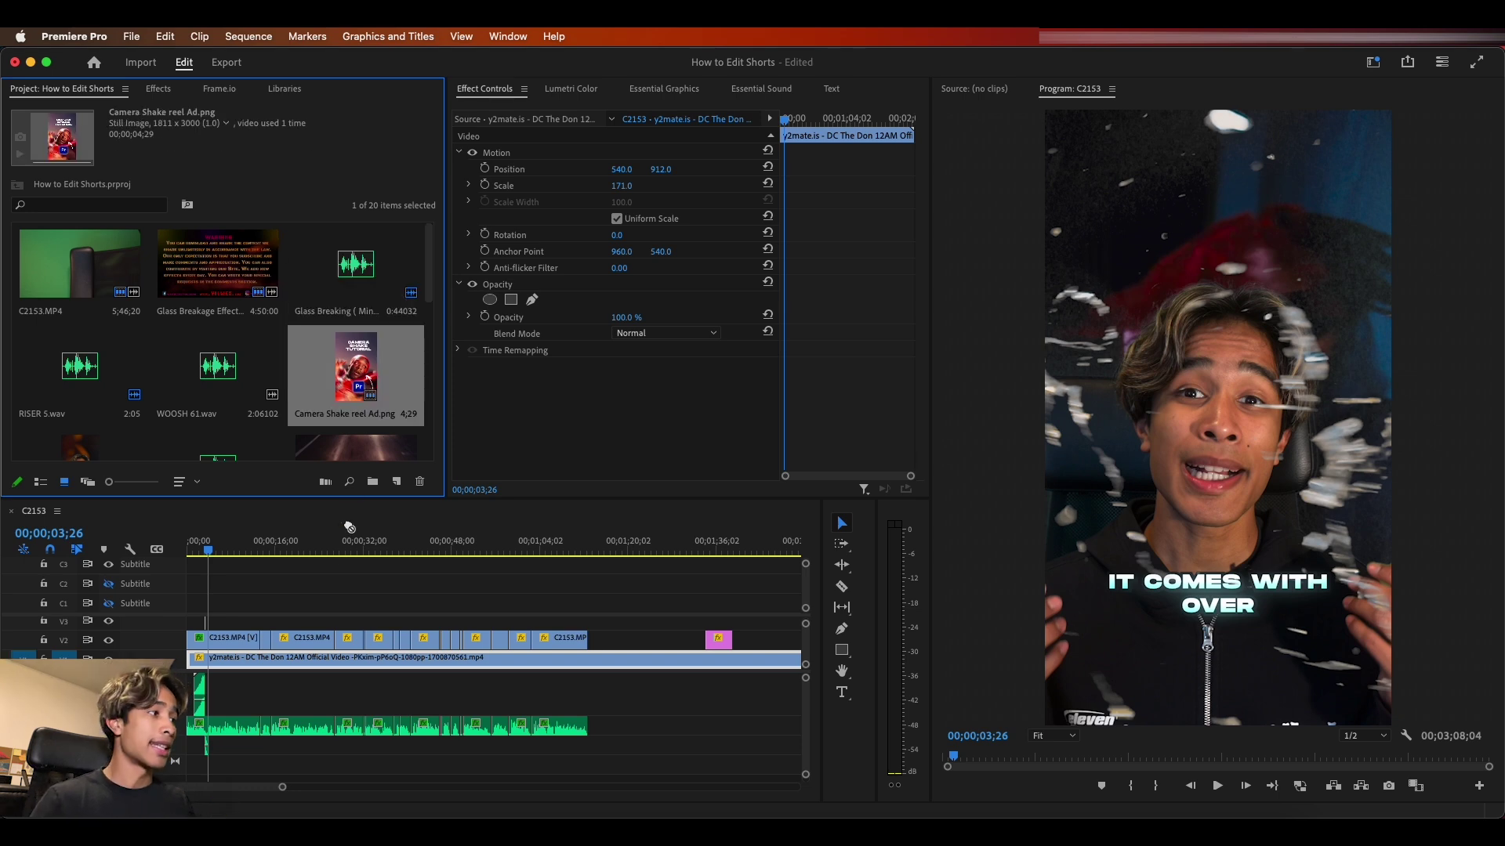
key(minus)
key(minus)
key(minus)
key(equal)
key(equal)
key(equal)
drag(317, 663, 198, 647)
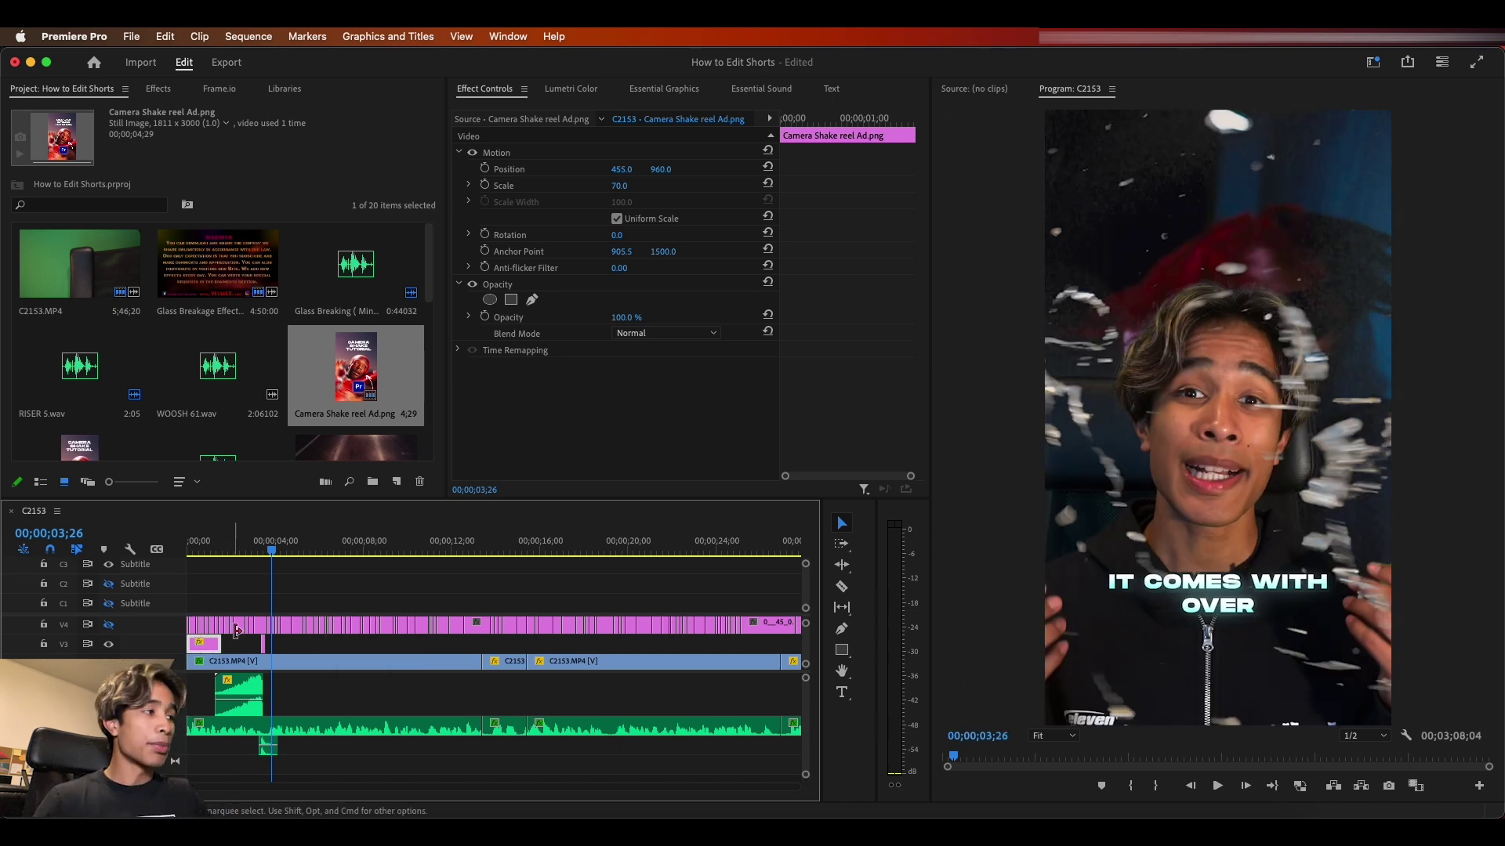
Step: Trim the thumbnail image down to a single frame at 00;00;00;00
key(Home)
key(equal)
key(equal)
key(equal)
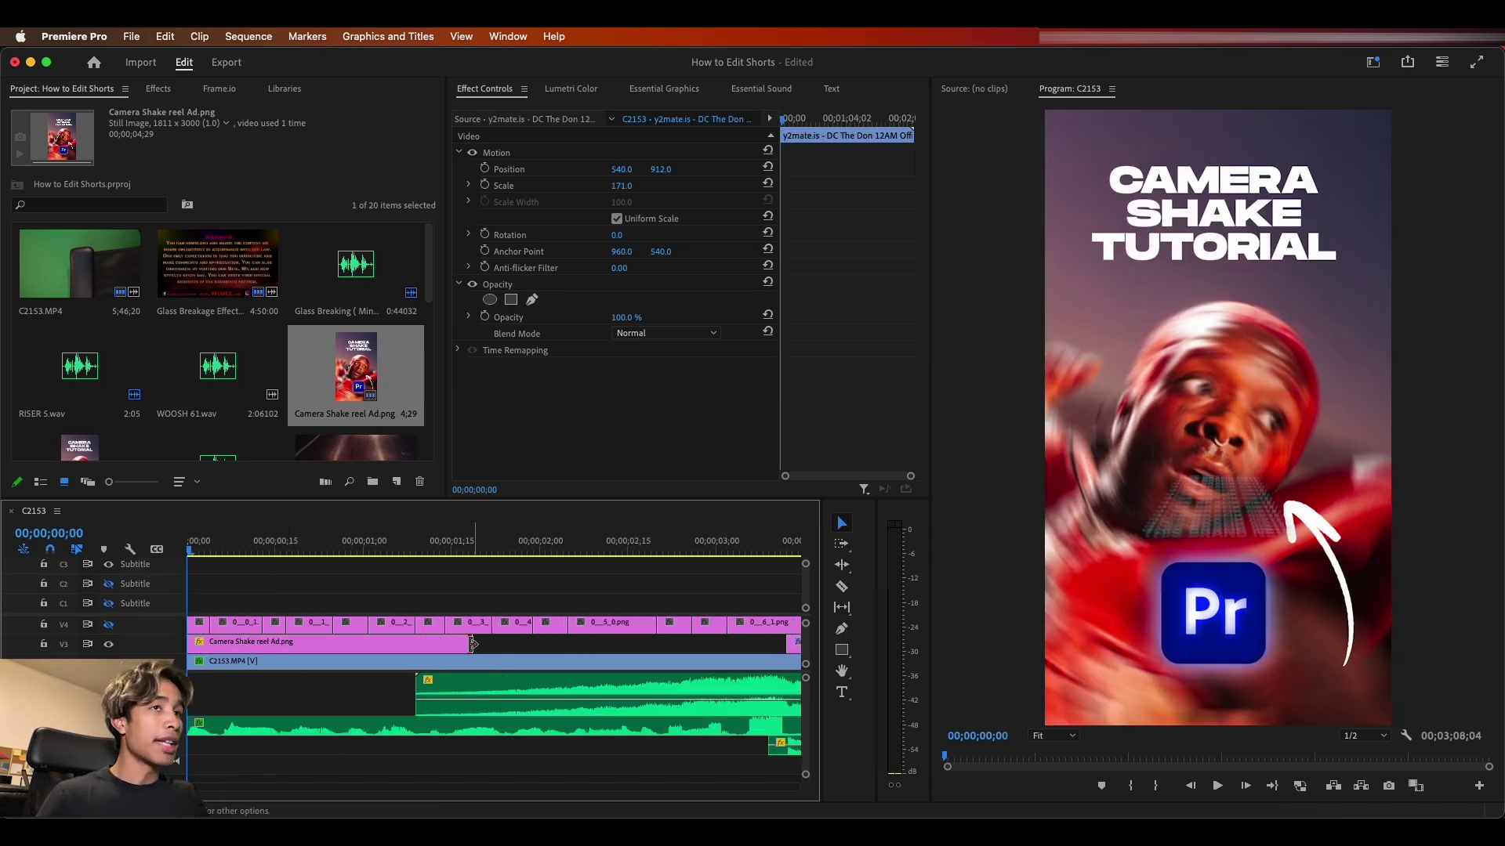
drag(473, 644, 209, 647)
key(equal)
key(equal)
key(Right)
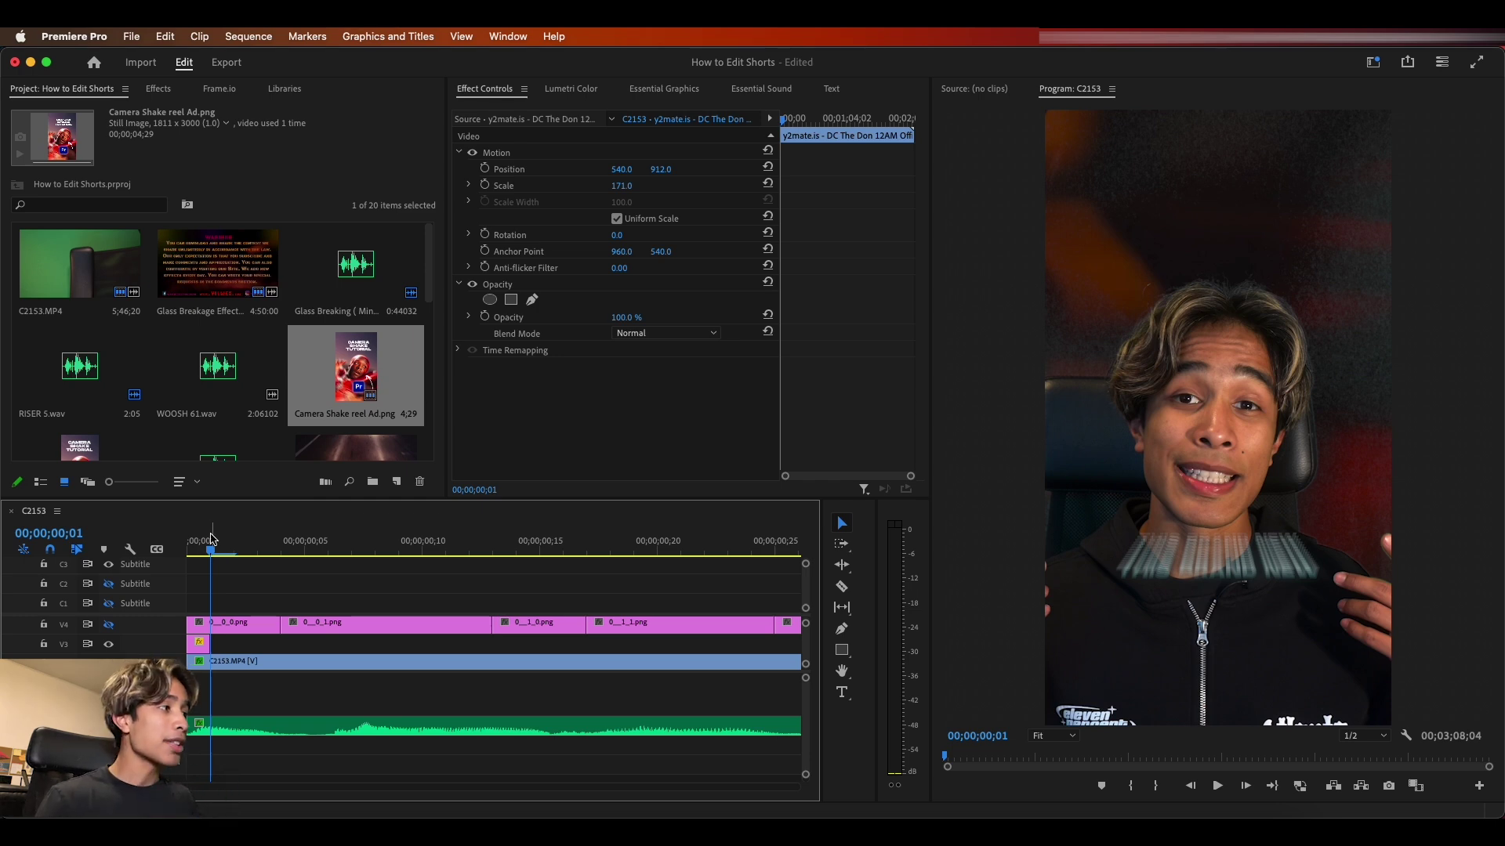
Step: Move the playhead to 00;00;00;00 to preview the CAMERA SHAKE TUTORIAL thumbnail frame
click(199, 555)
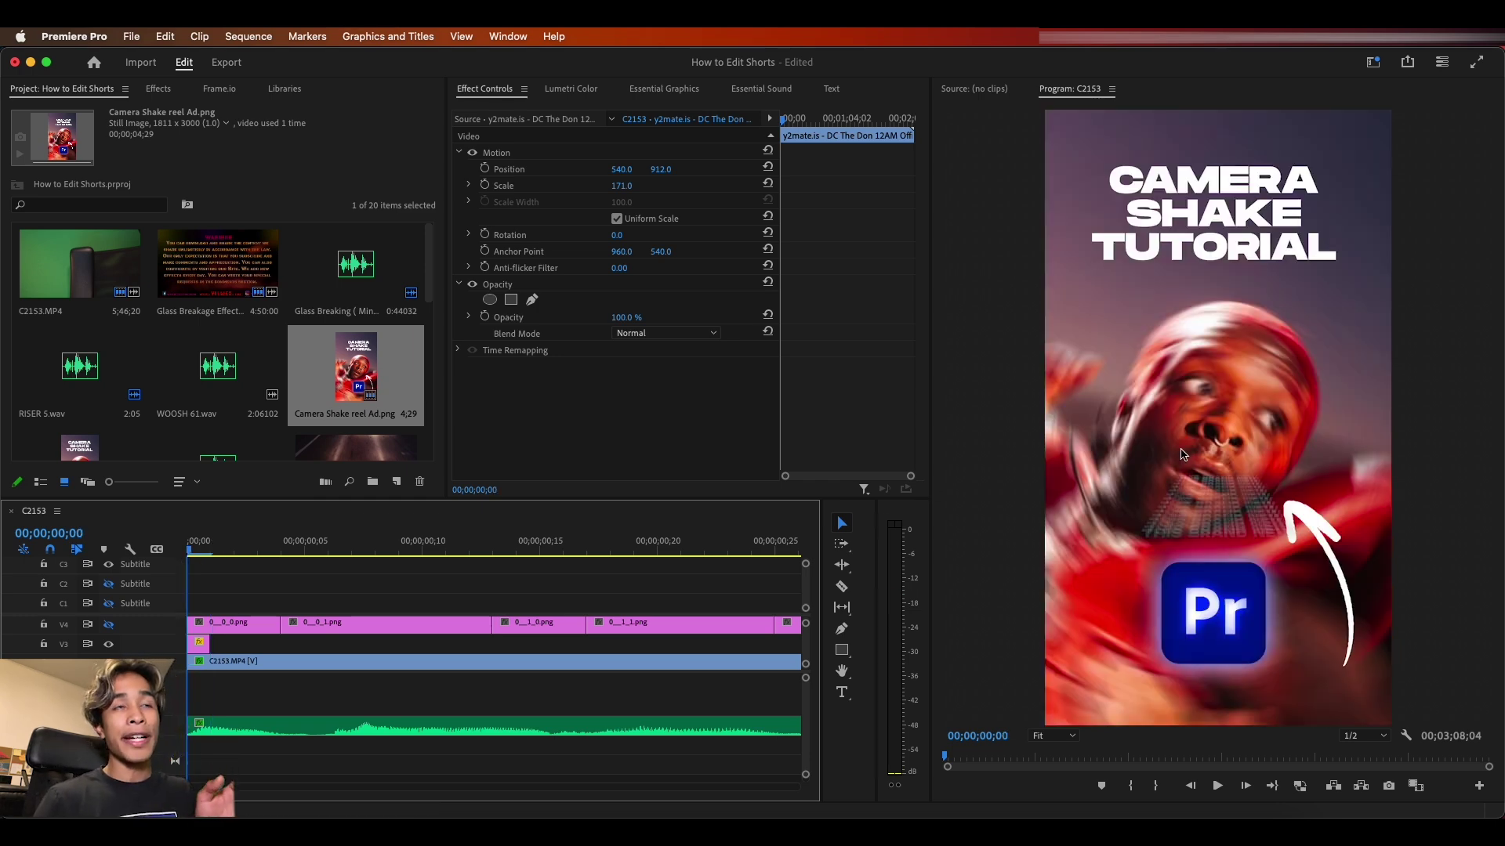